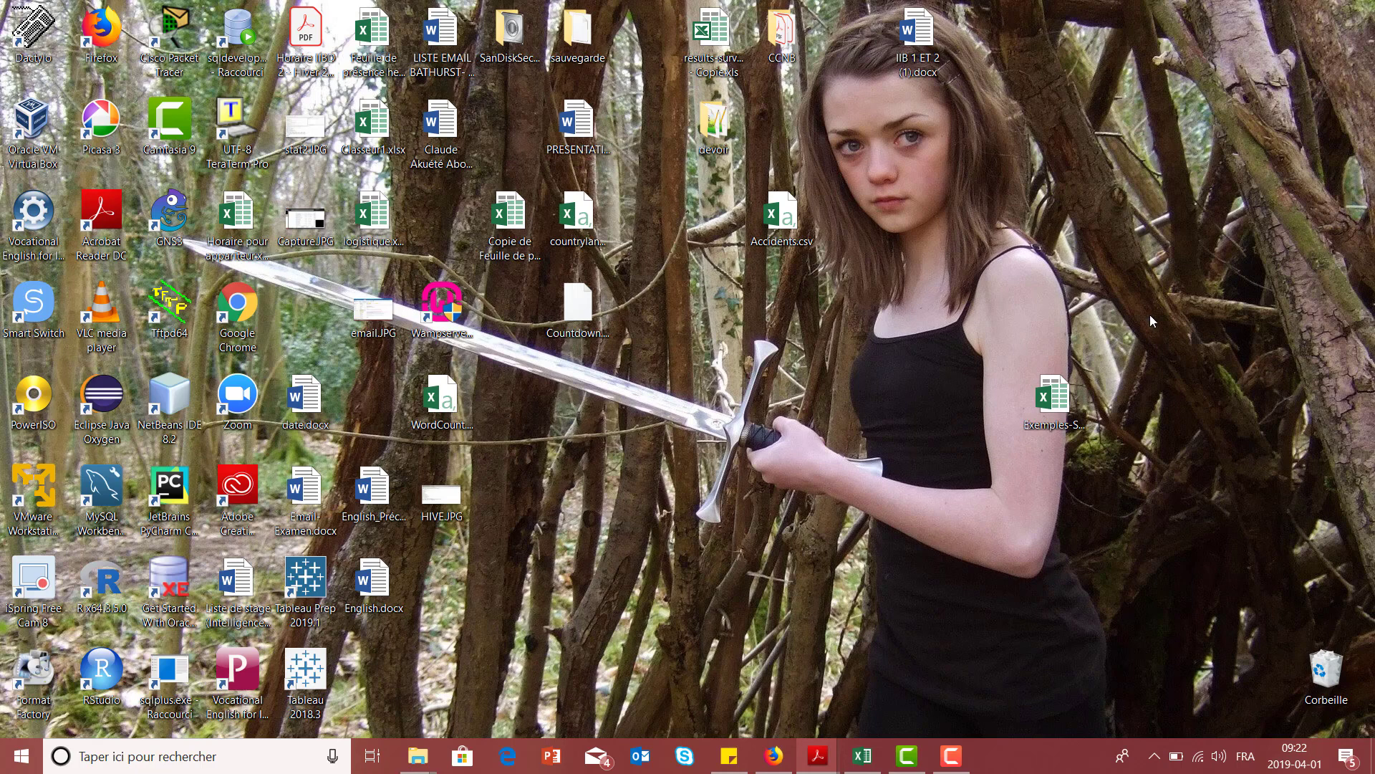
Step: Refresh the desktop, then open Exemples-SerieChronologique.xlsx in Excel
right_click(646, 428)
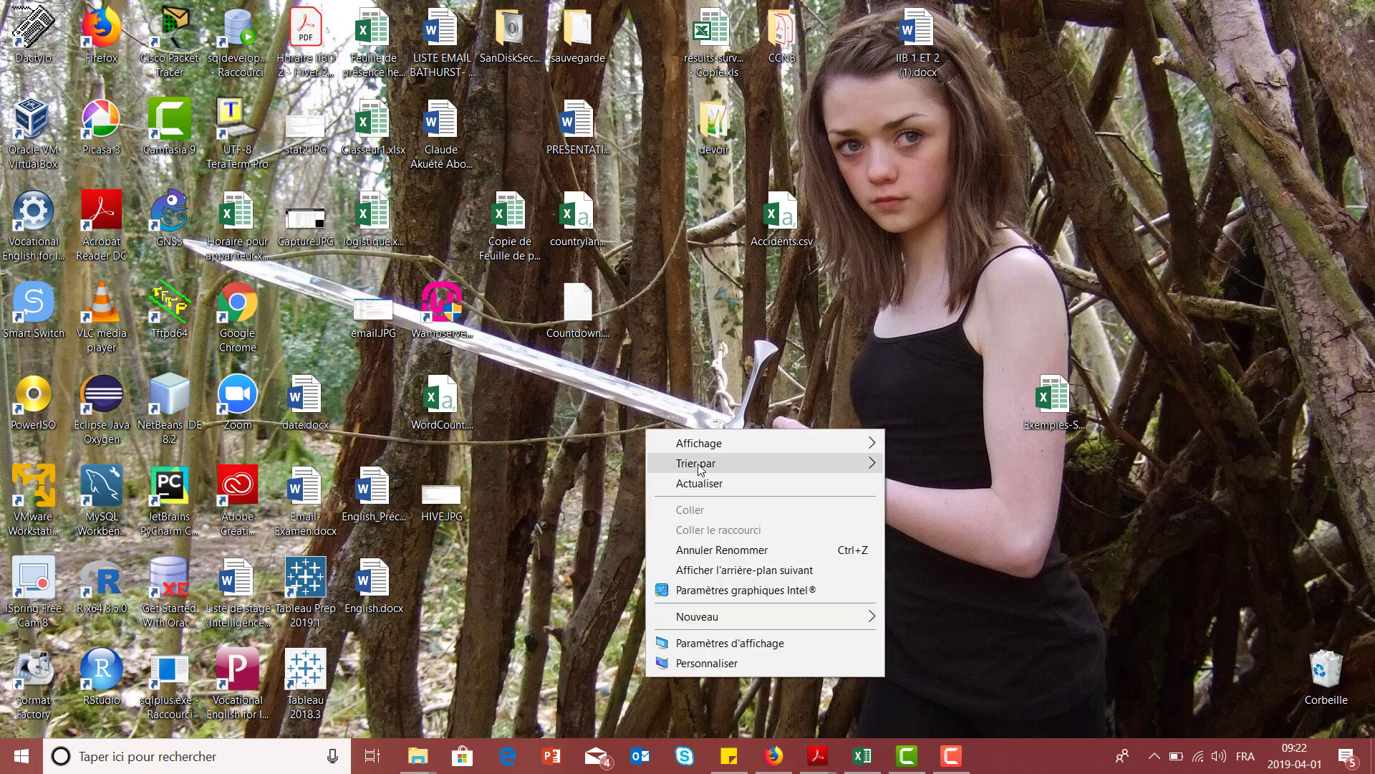
click(699, 483)
right_click(688, 405)
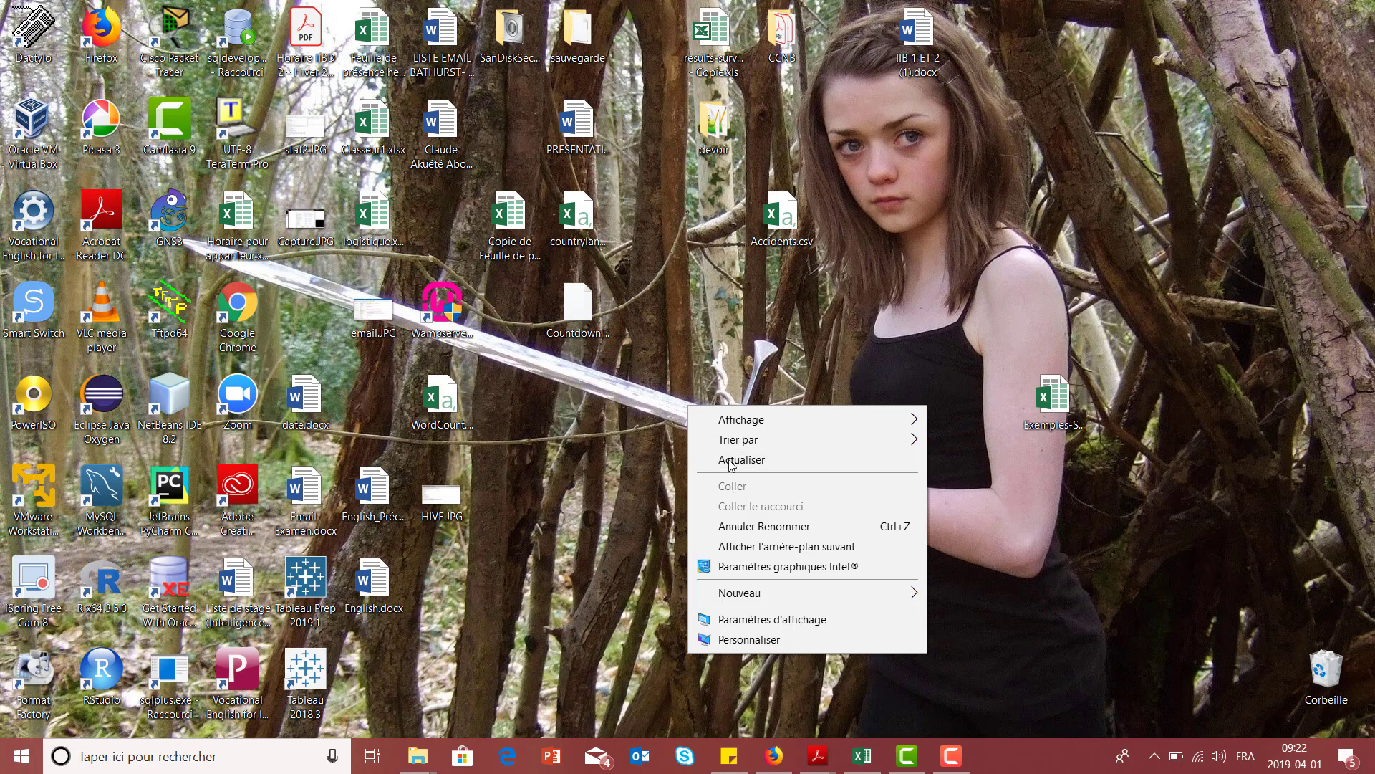
click(741, 459)
click(1055, 404)
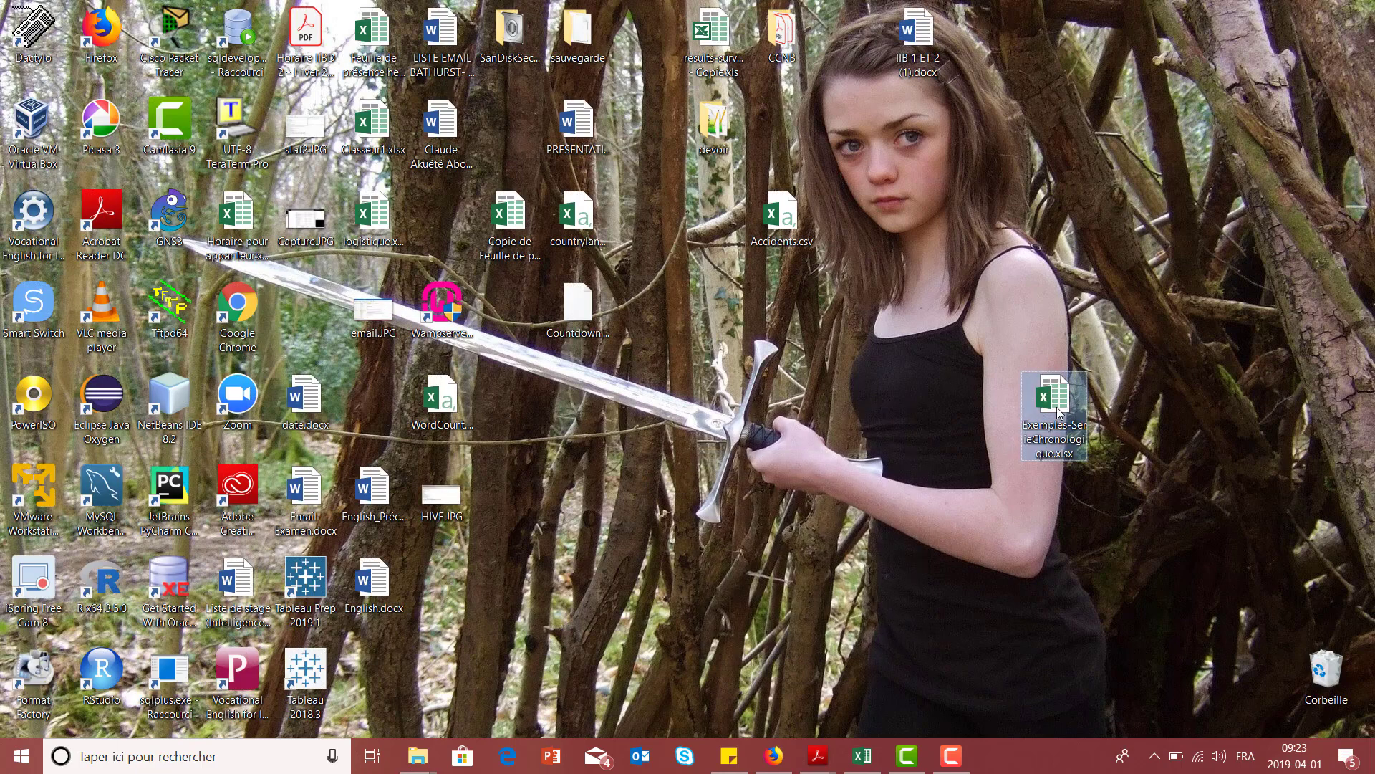
double_click(1058, 410)
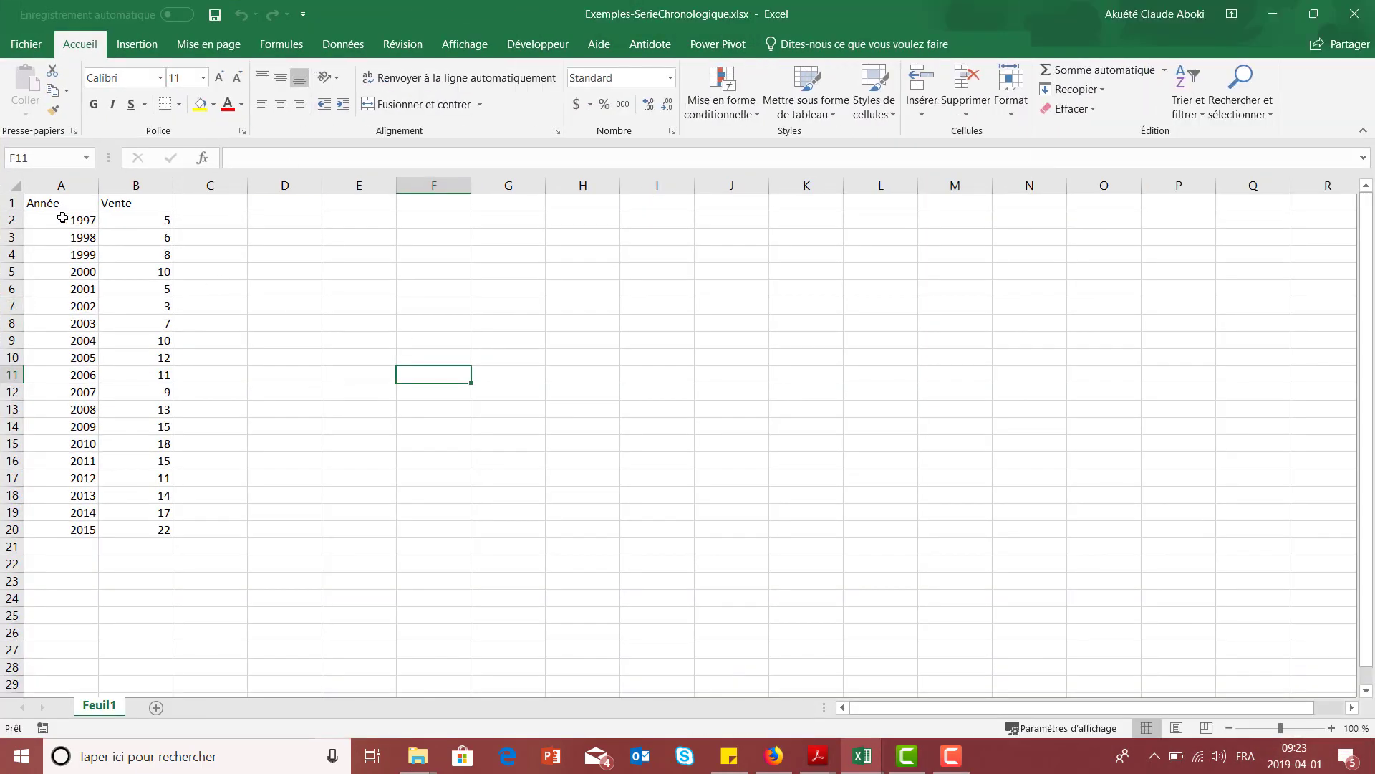
Step: Enter the heading MM in cell C1, then select the years A2:A20
drag(61, 218, 65, 531)
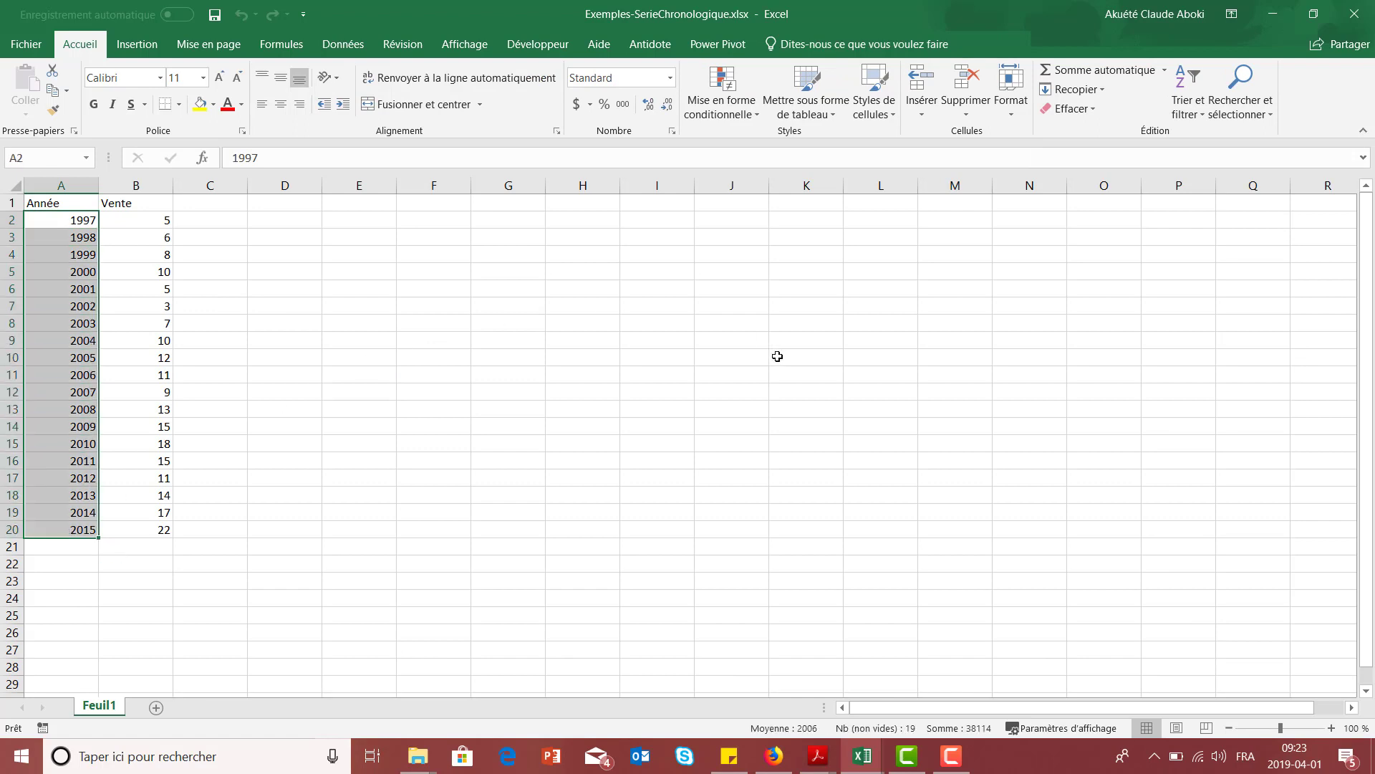
click(781, 534)
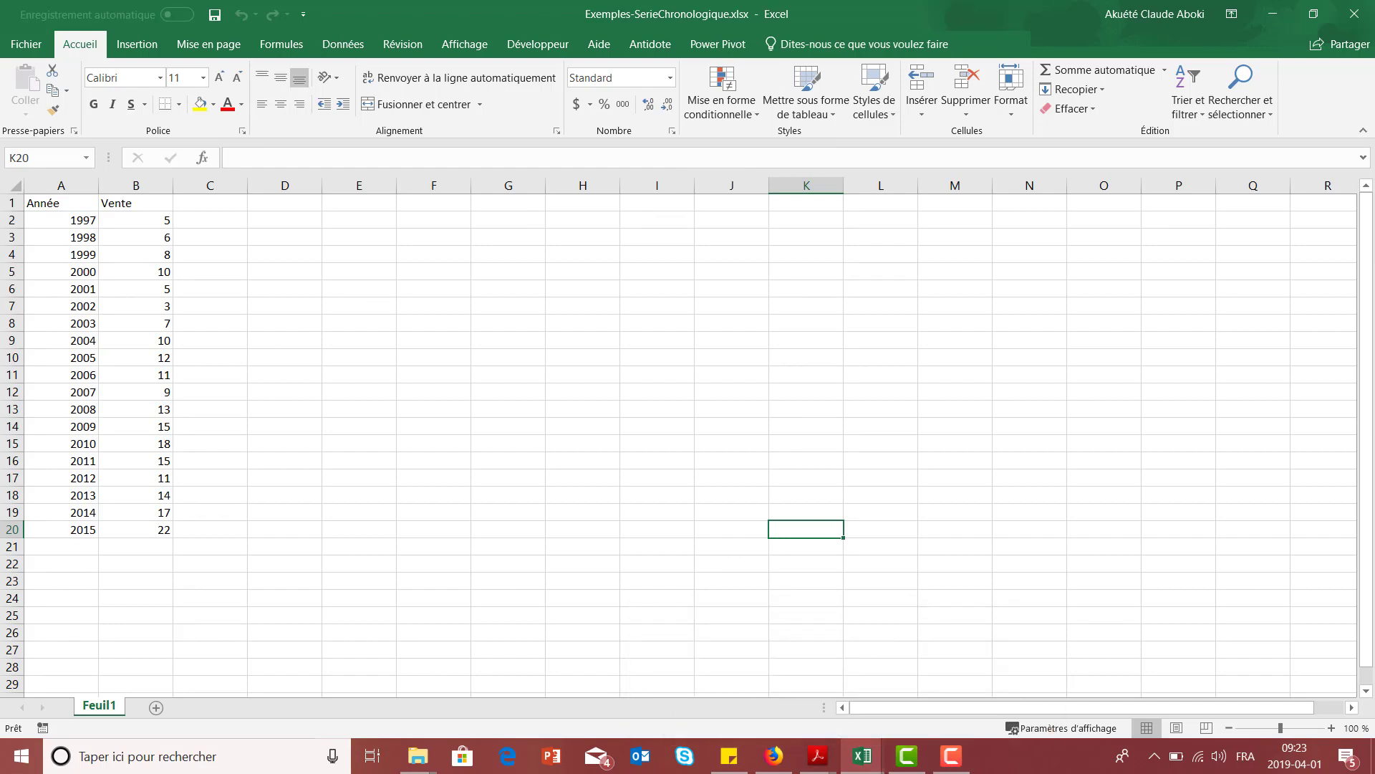
click(288, 236)
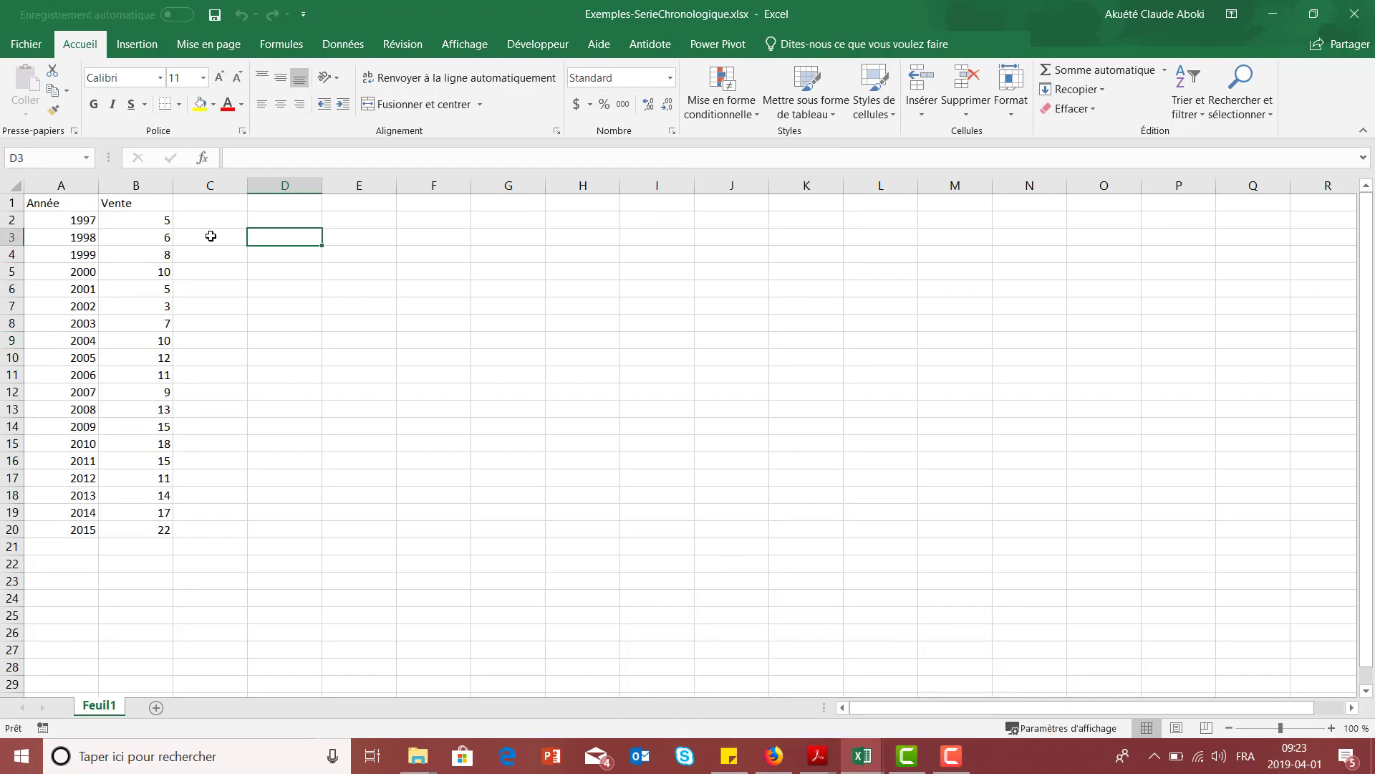
click(211, 205)
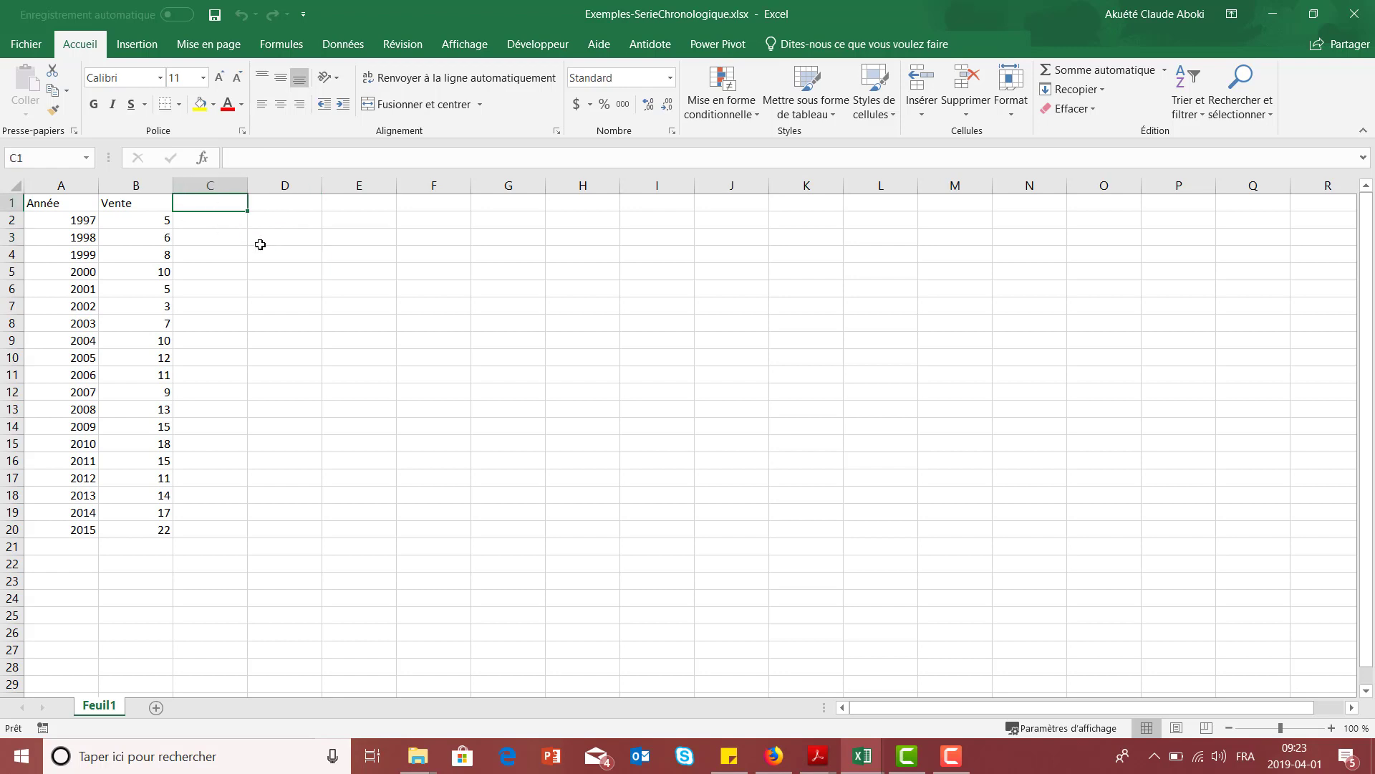
text(MM)
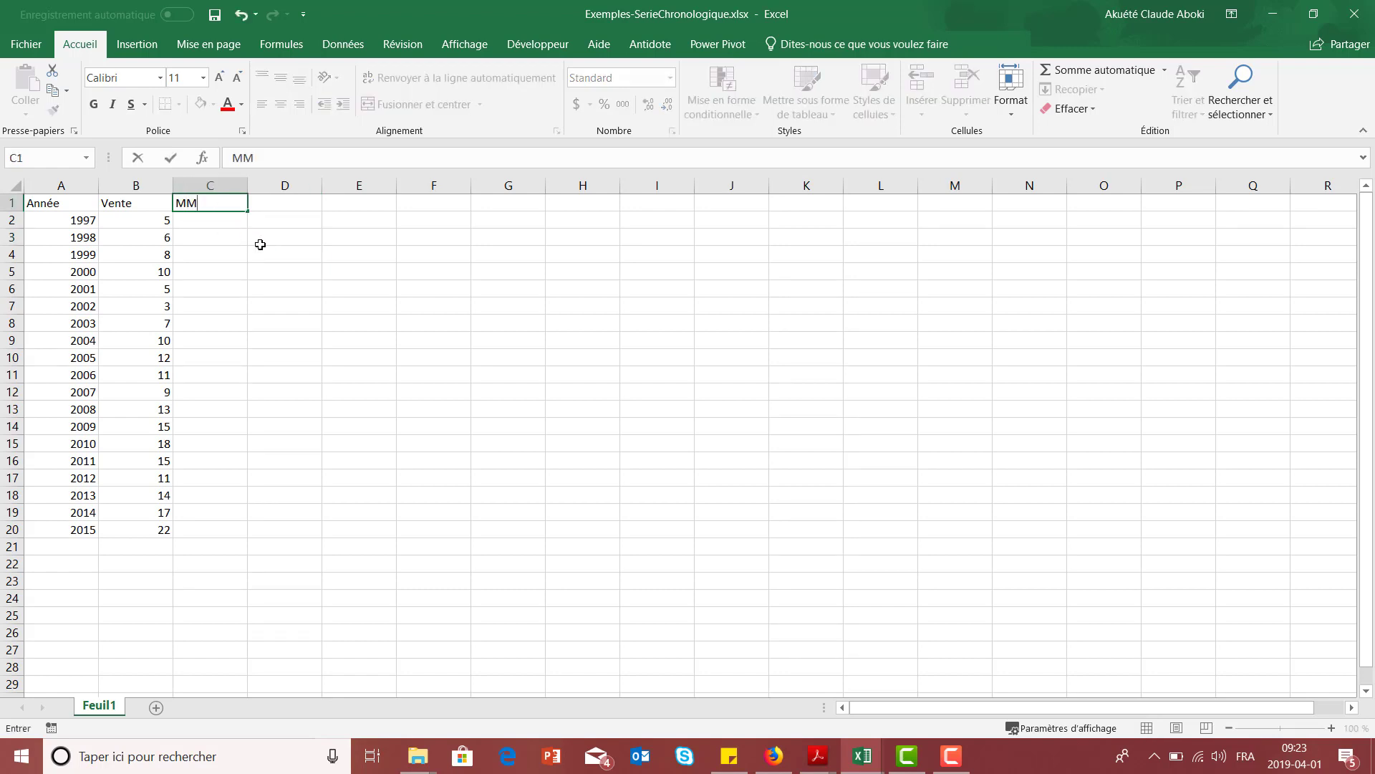
click(291, 364)
mouse_move(774, 755)
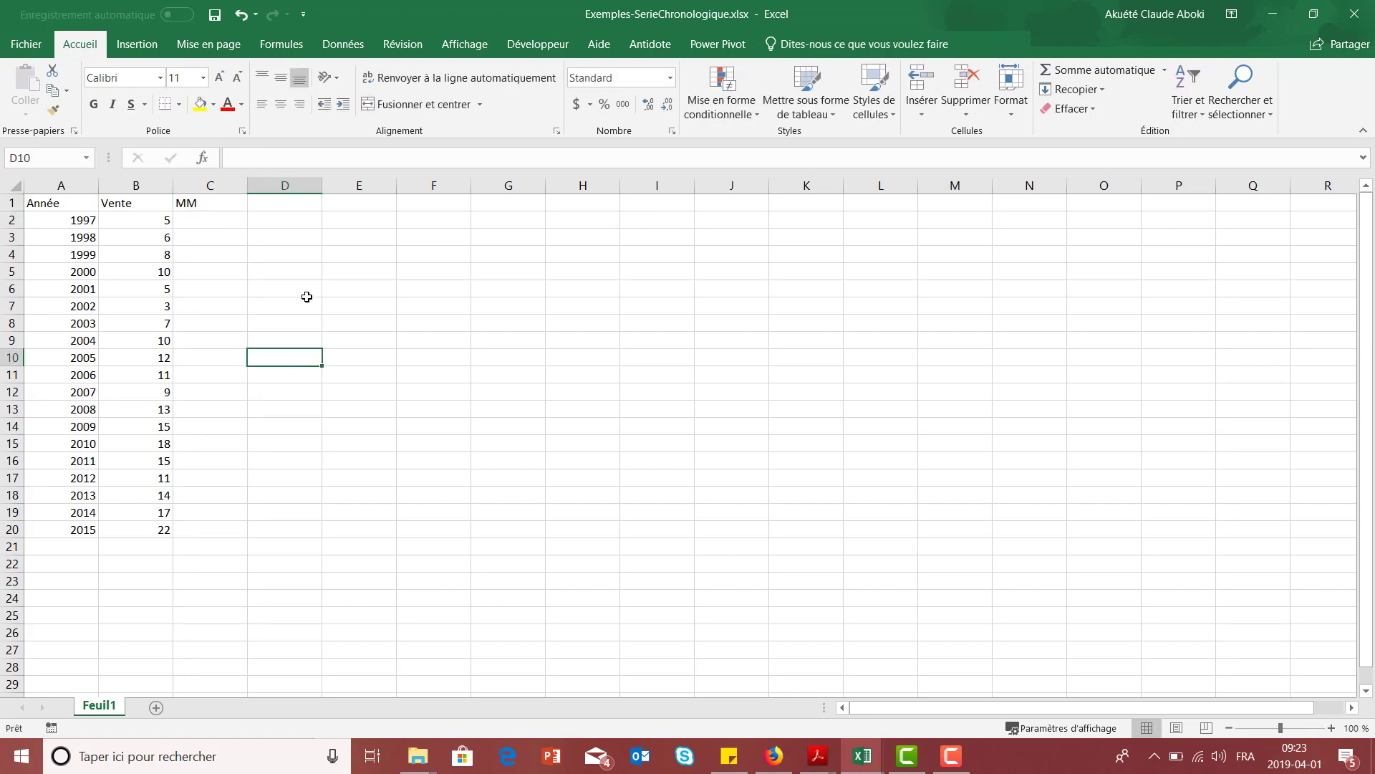
click(320, 260)
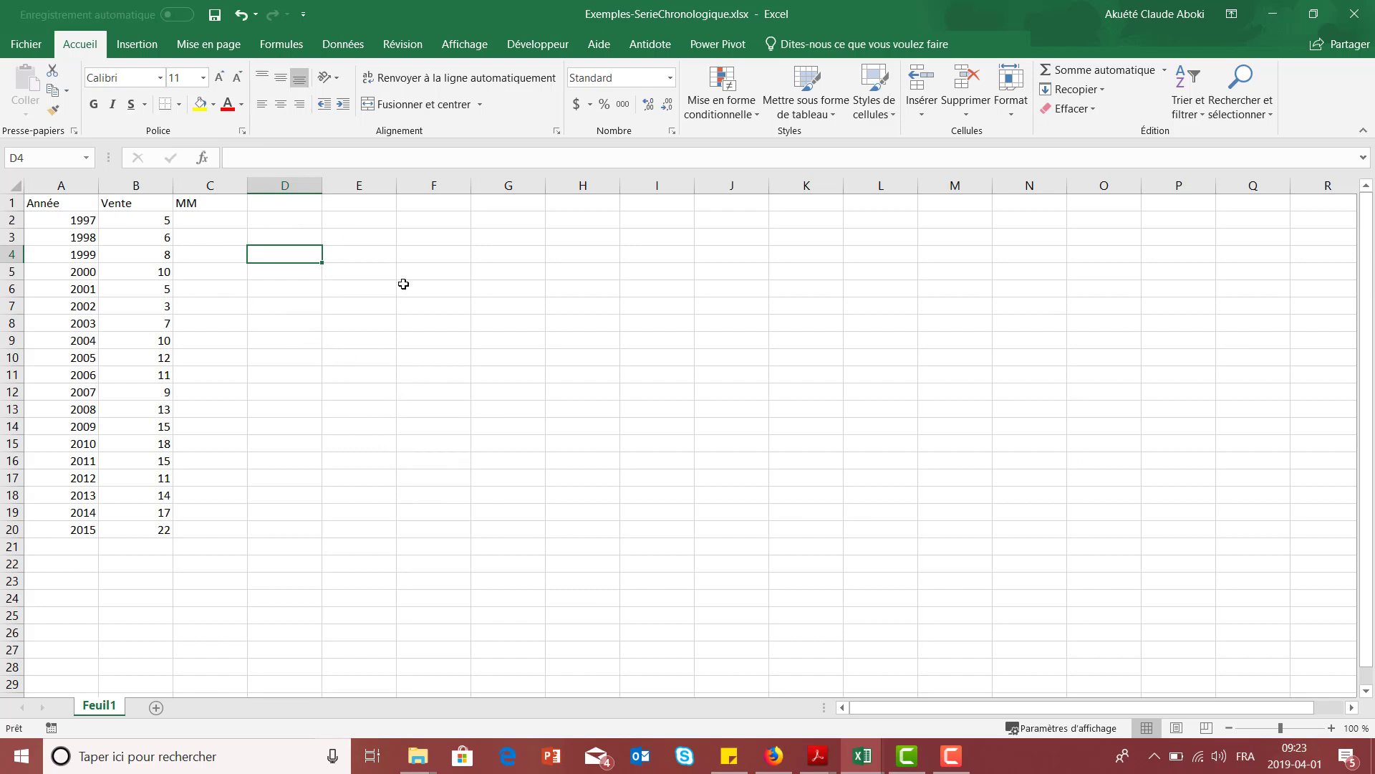
click(477, 310)
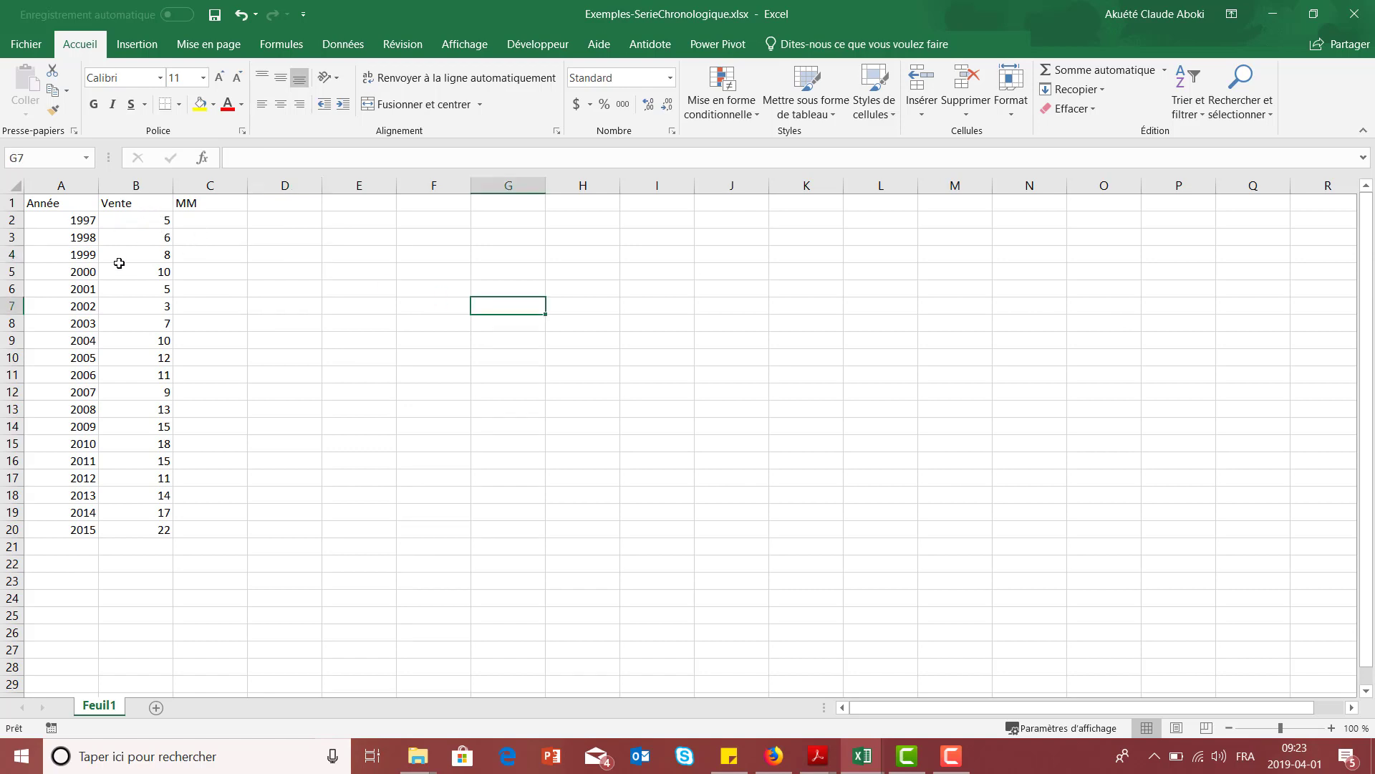
drag(81, 220, 83, 530)
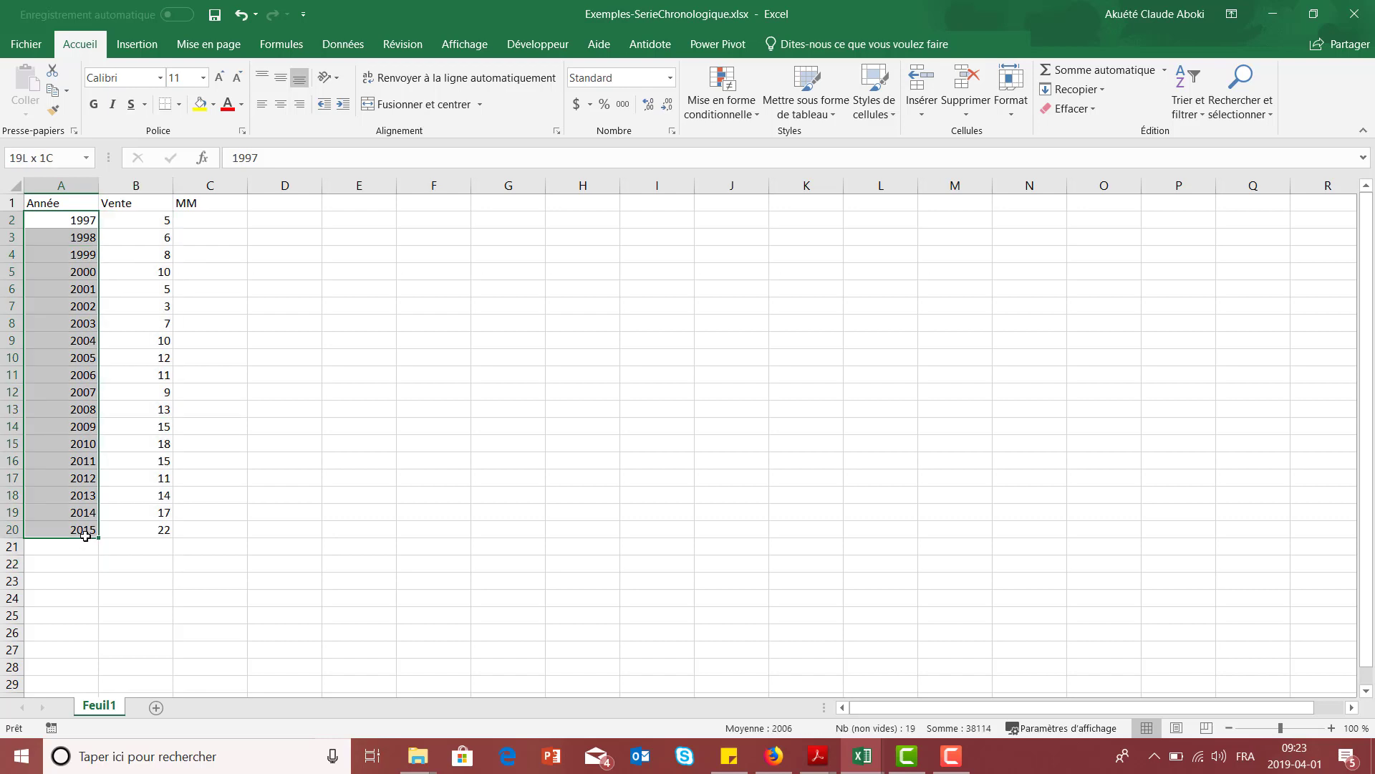
Step: Try inserting a recommended scatter chart, then undo it
click(137, 44)
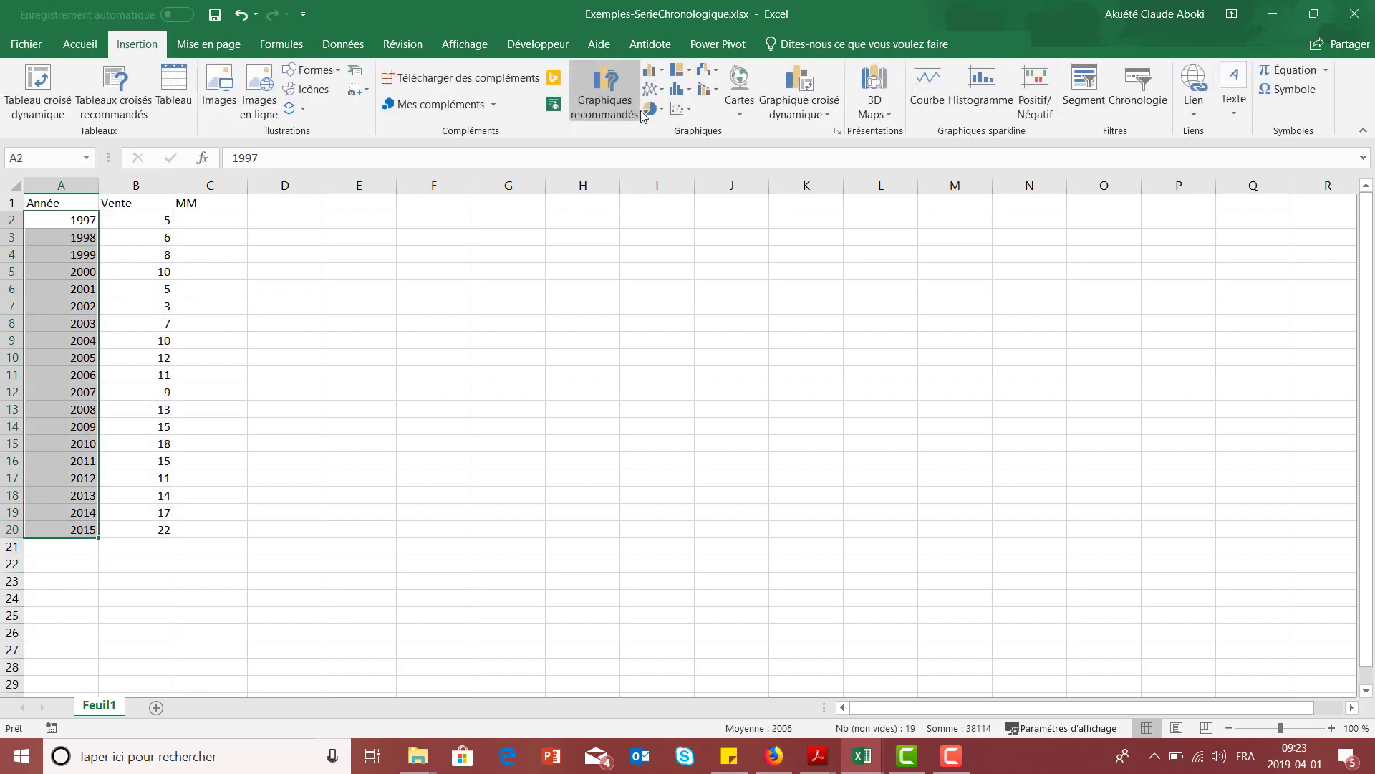
click(837, 131)
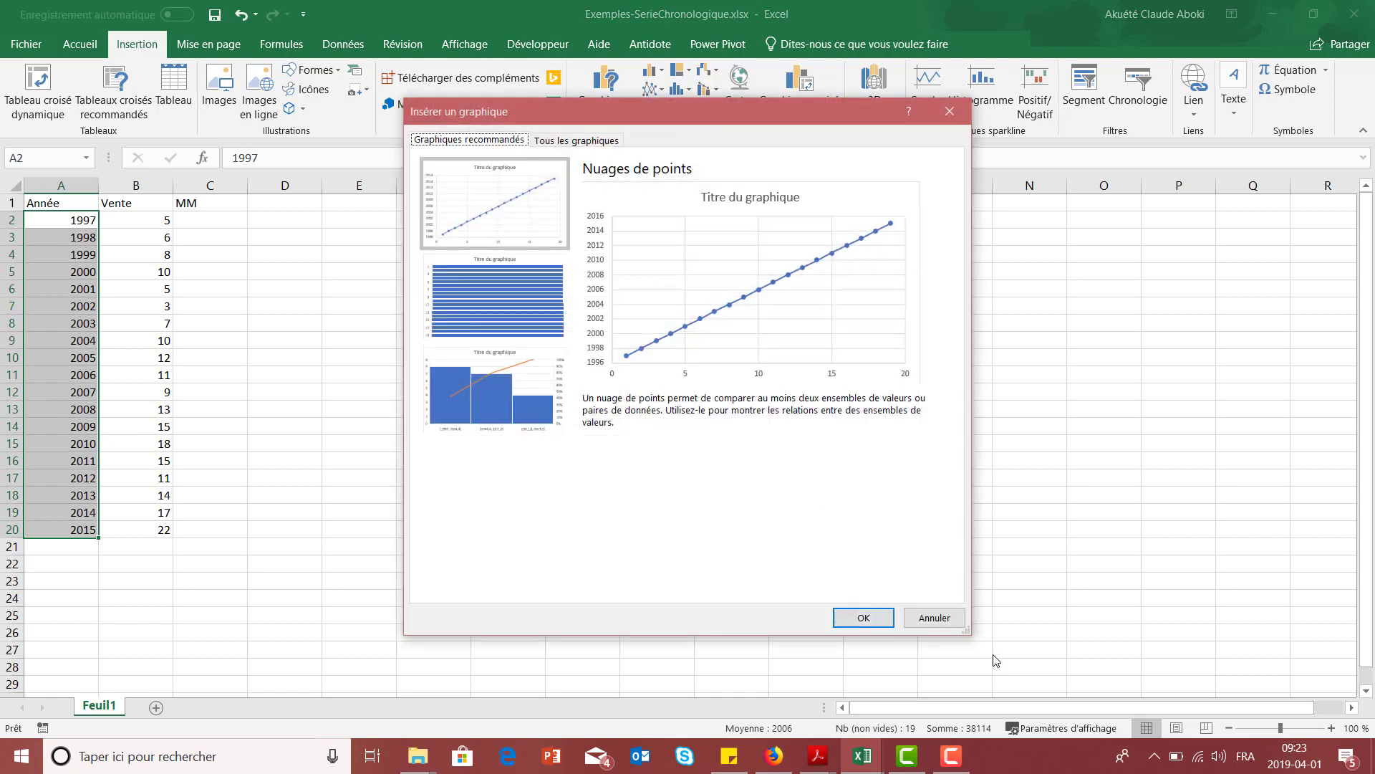
click(856, 619)
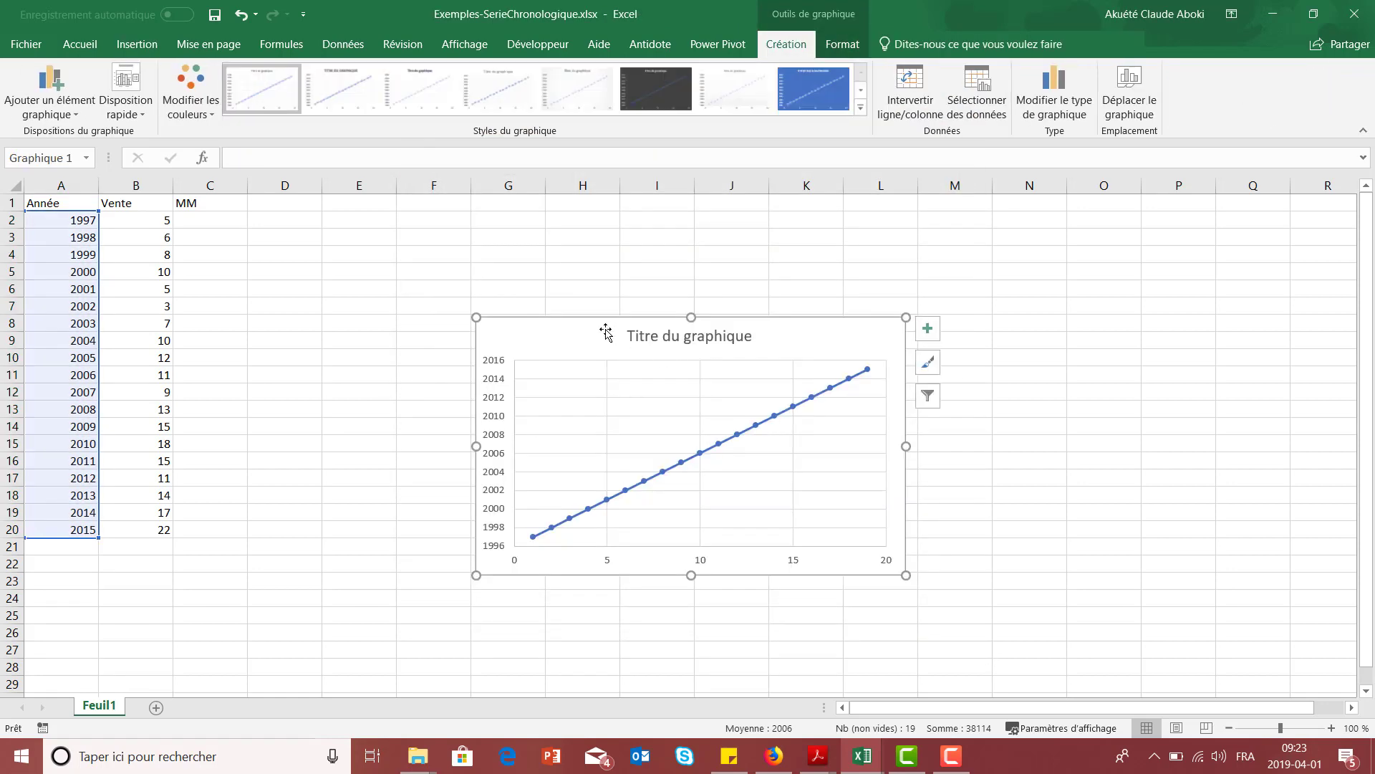
drag(599, 334, 575, 255)
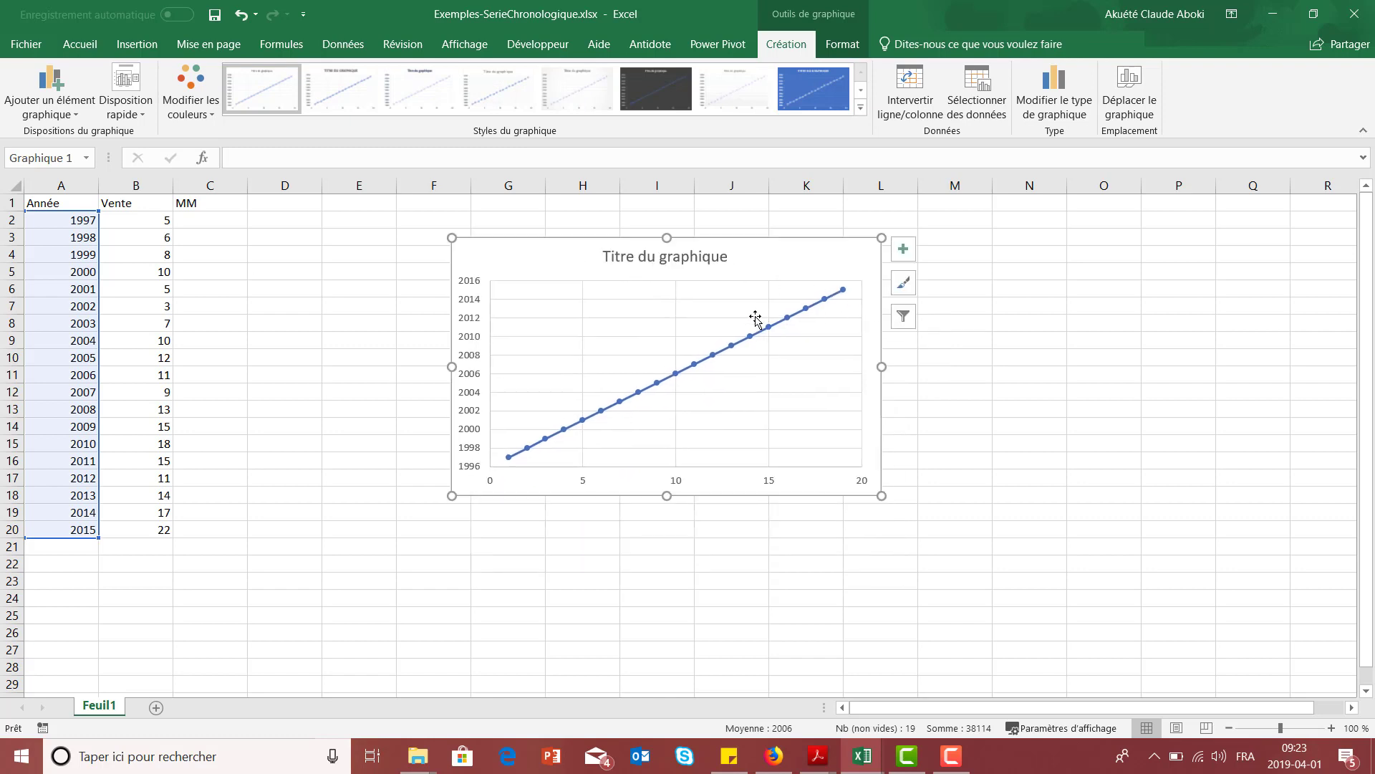
key(ctrl+z)
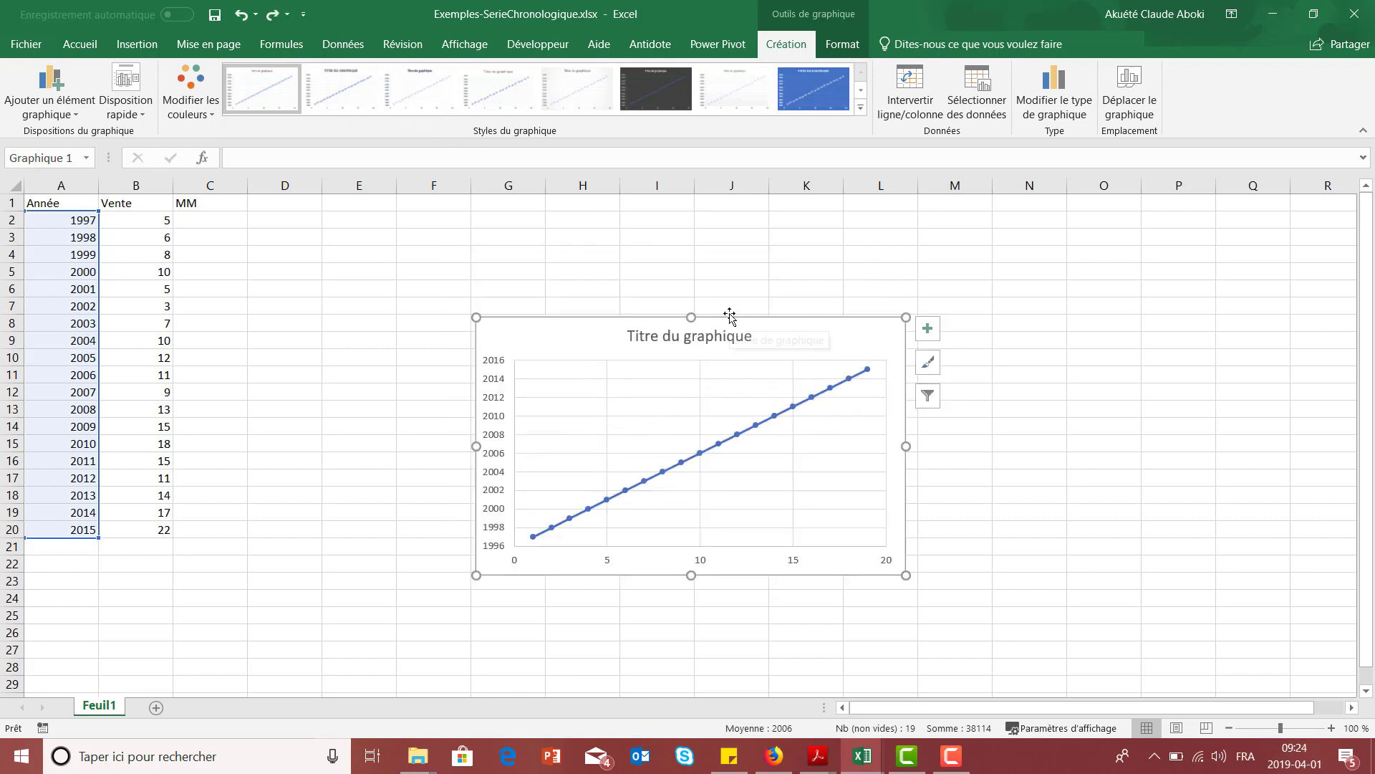
key(ctrl+z)
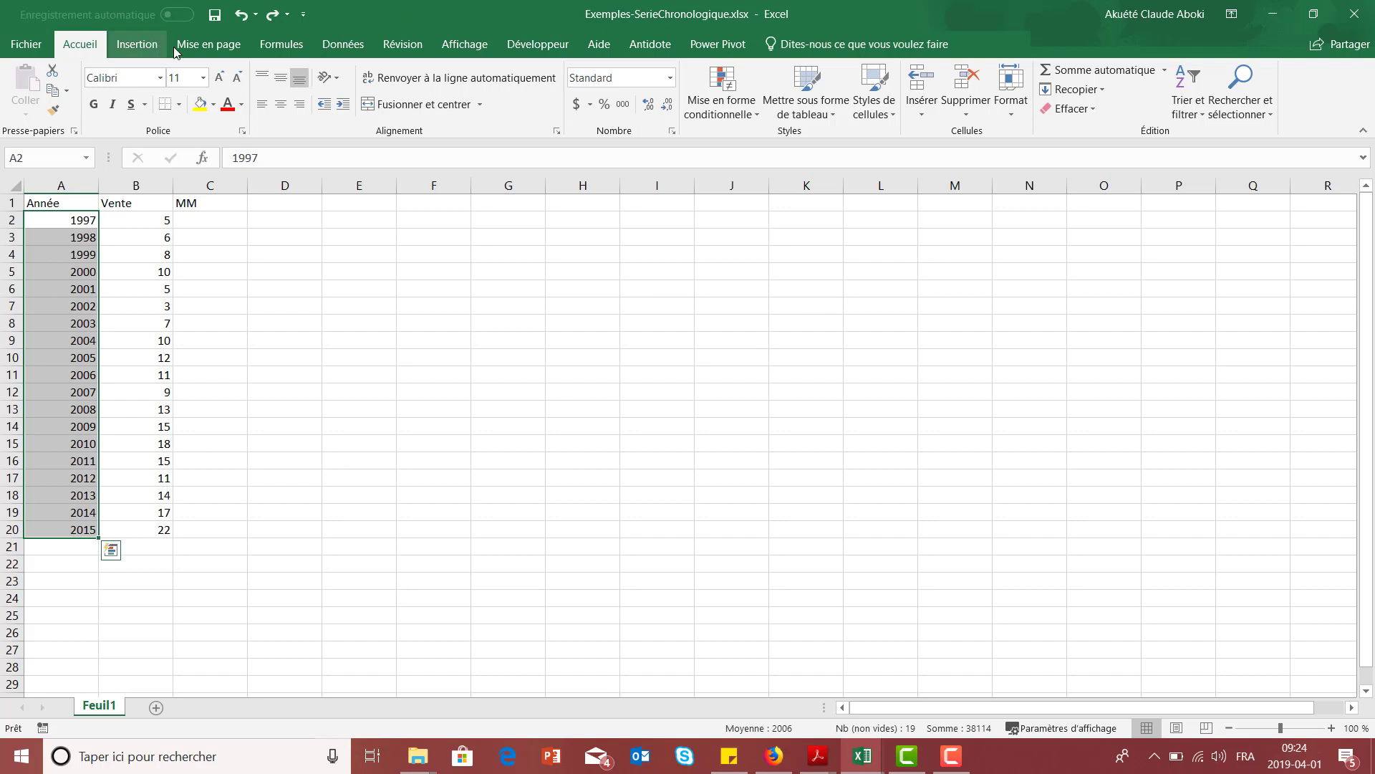
Step: Insert a scatter chart with lines and markers of the Année values
click(154, 45)
click(688, 113)
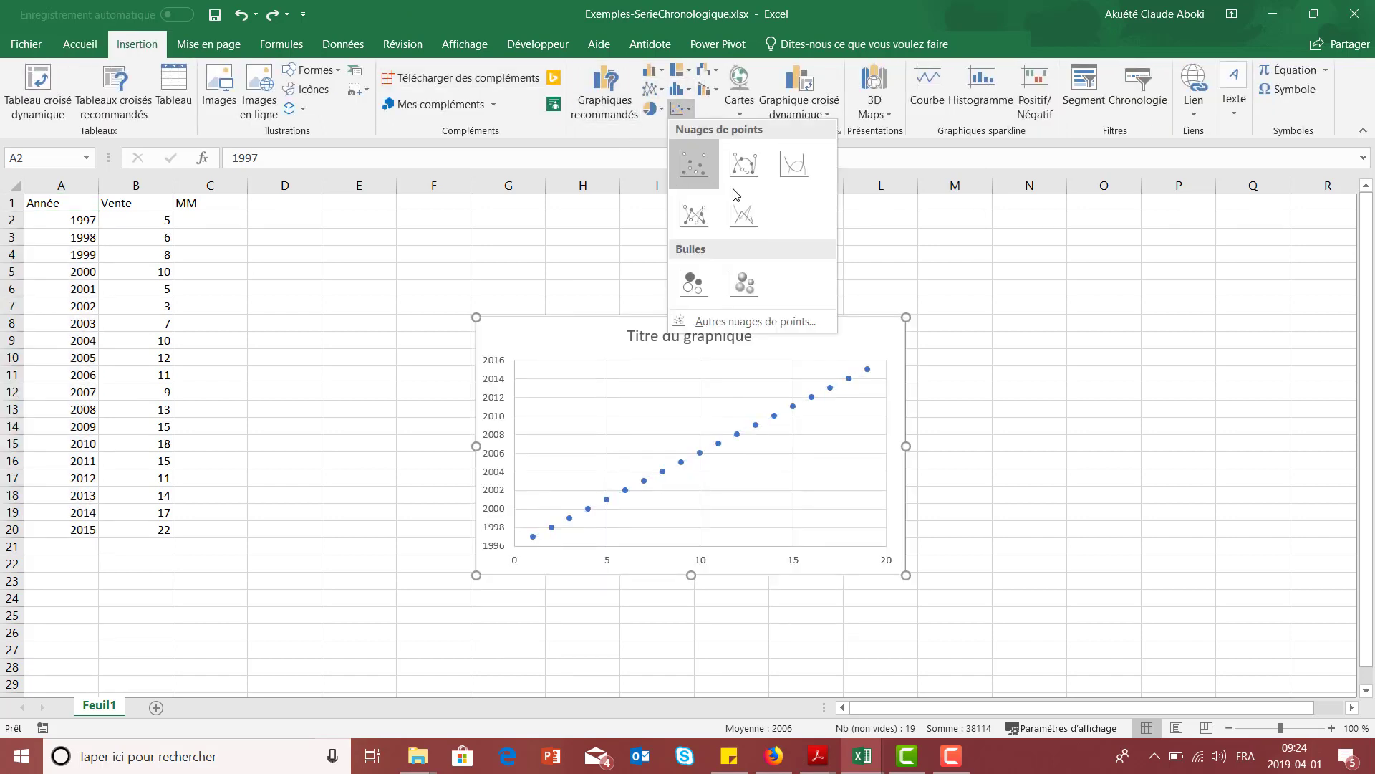
click(742, 172)
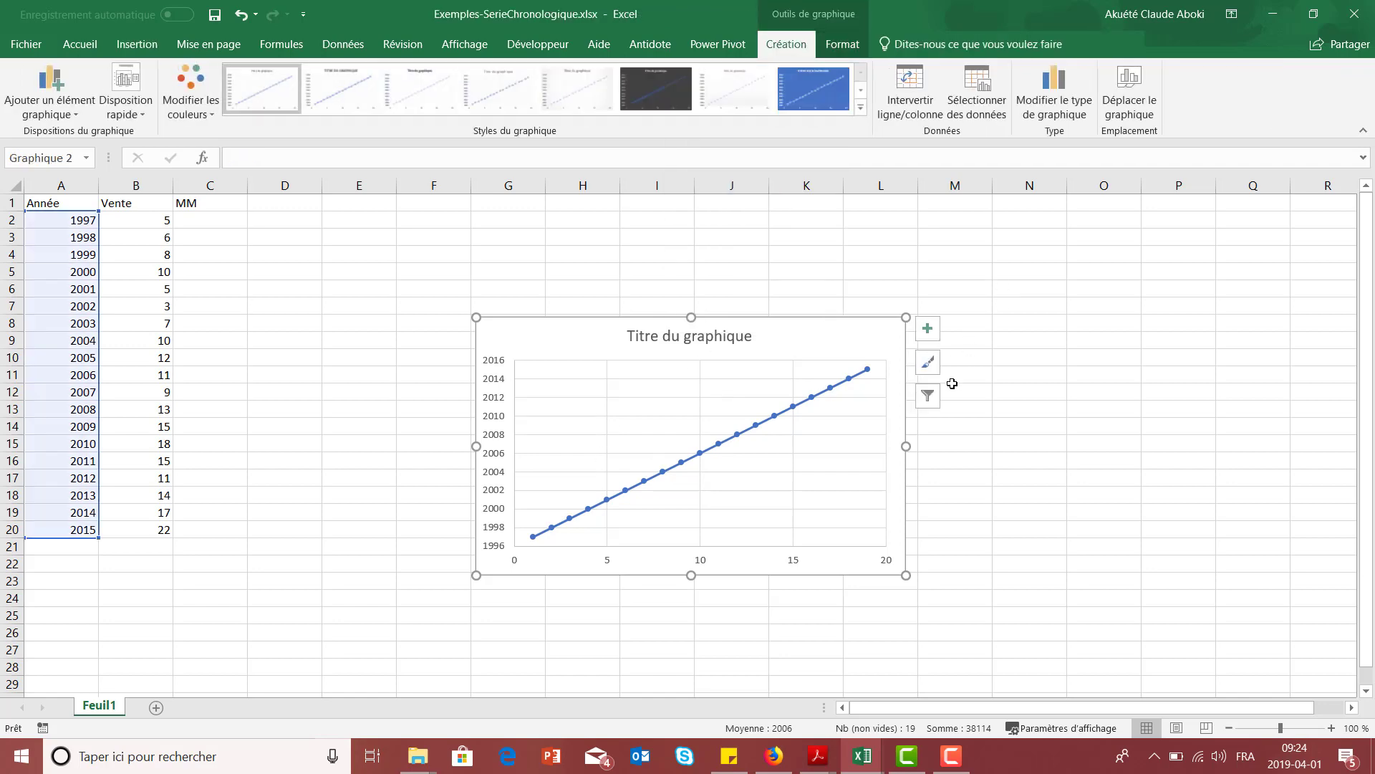
click(927, 395)
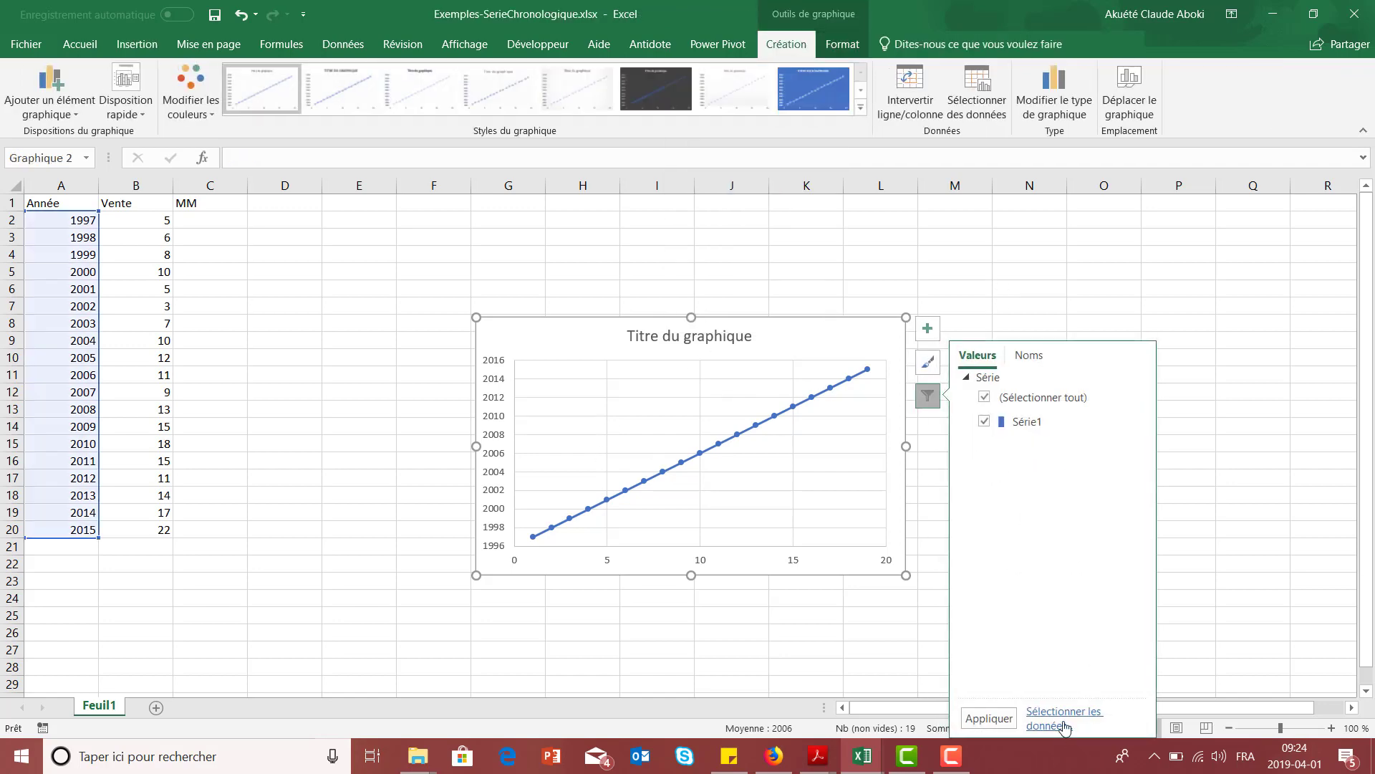
Step: Edit Série1 so its Y values are the Vente range B2:B20
click(1064, 719)
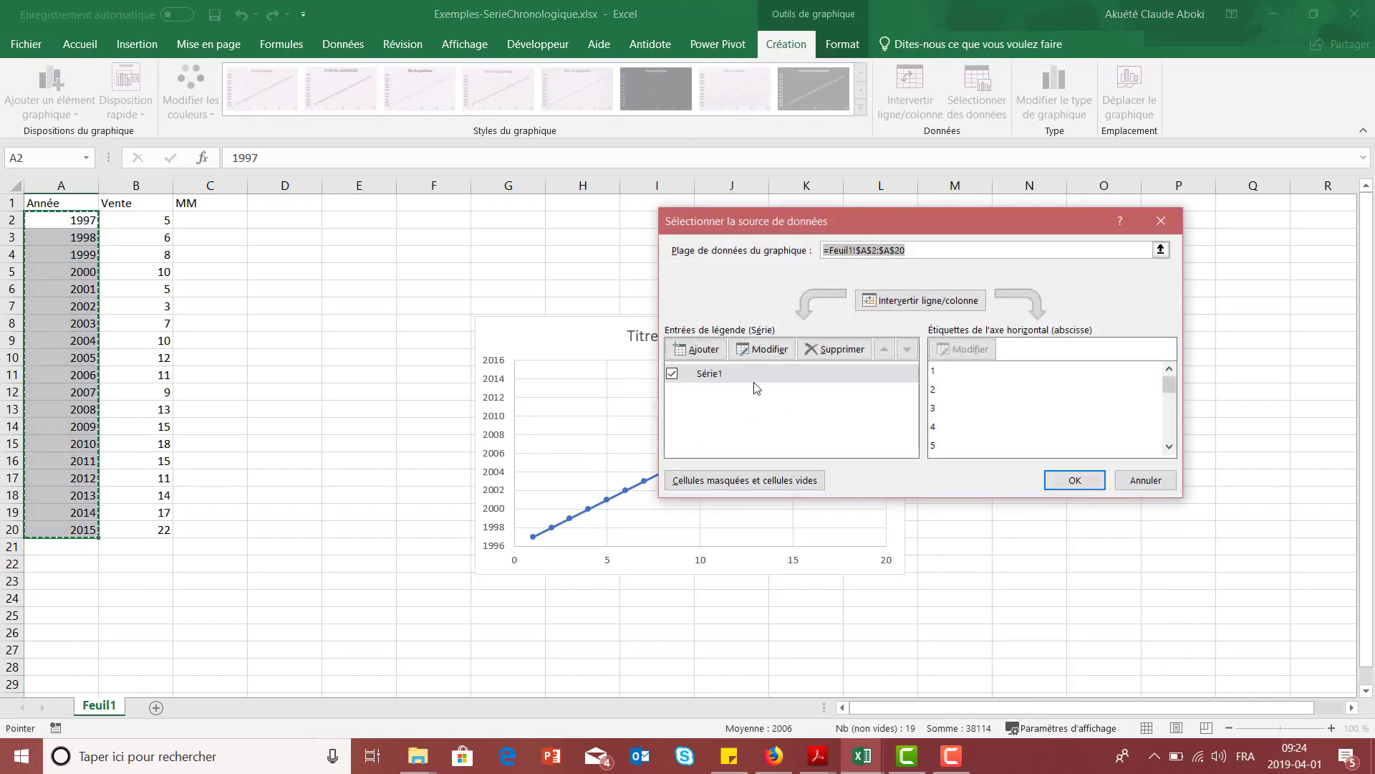
click(754, 373)
click(763, 349)
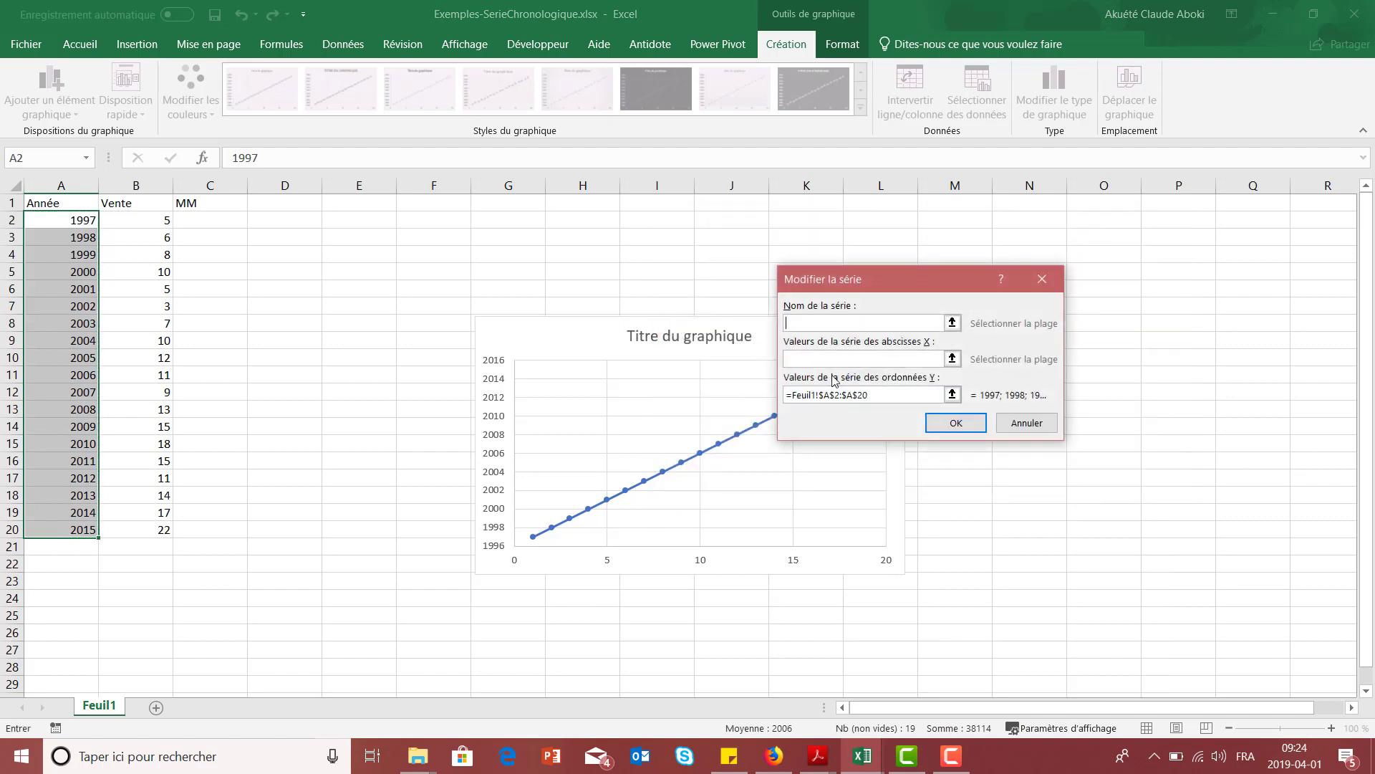
click(829, 360)
click(784, 394)
key(Delete)
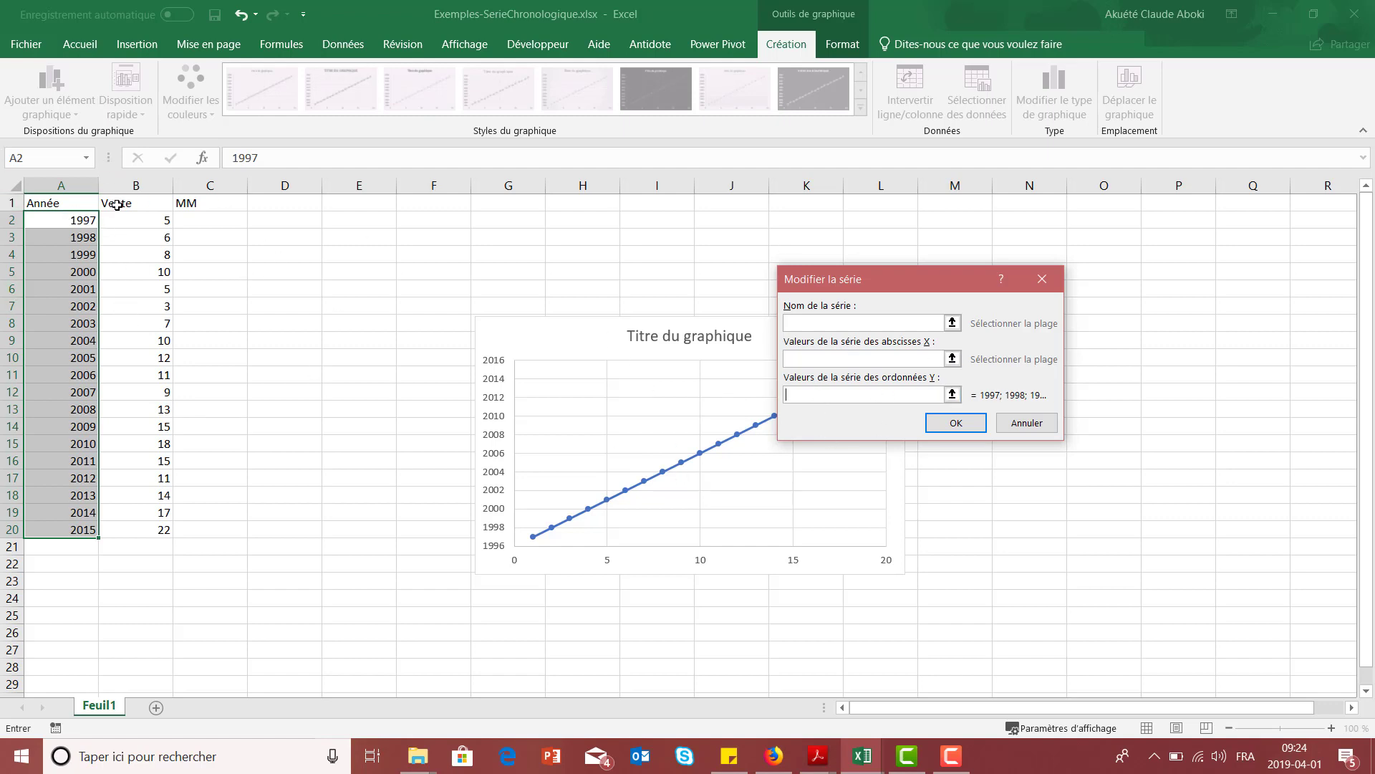
drag(125, 221, 157, 528)
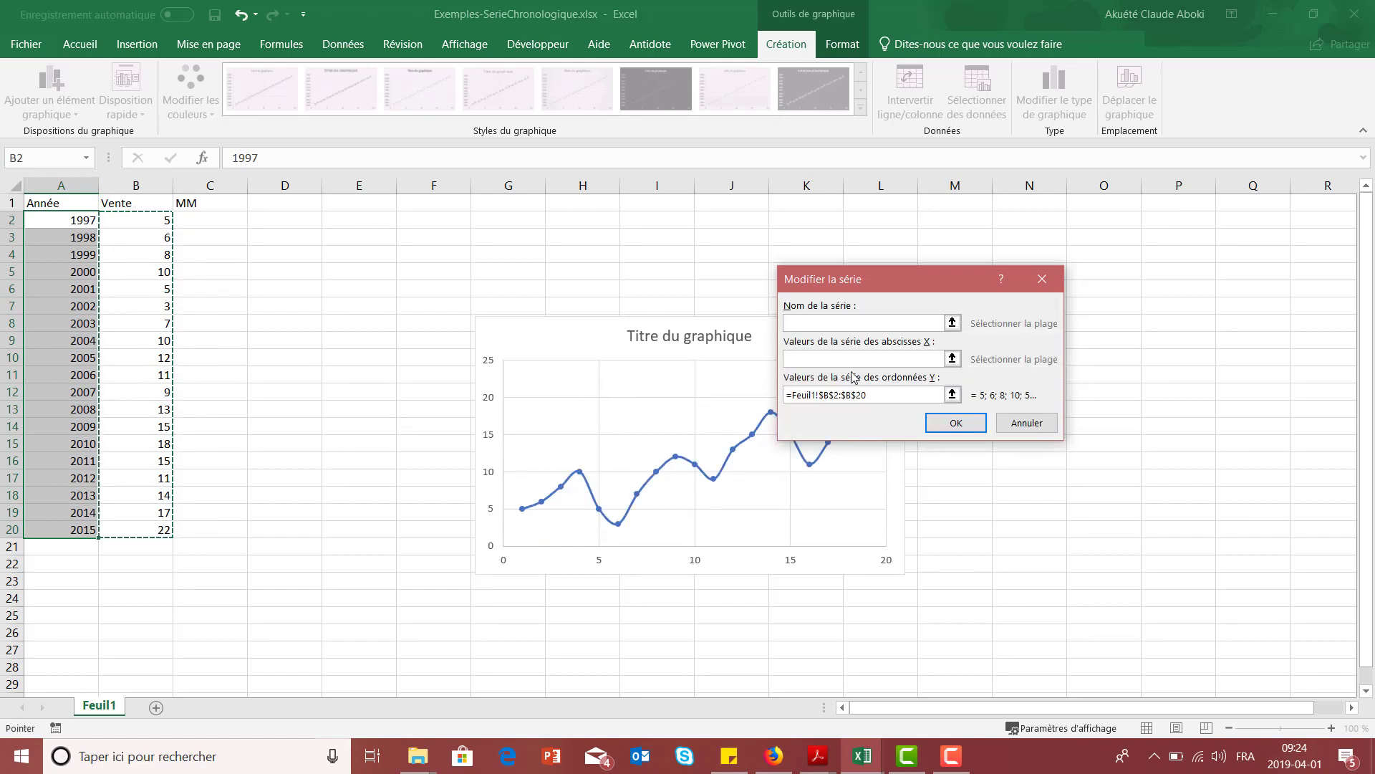
Step: Set the series X values to years A2:A20, name it Ventes, and move the chart beside the data
click(839, 359)
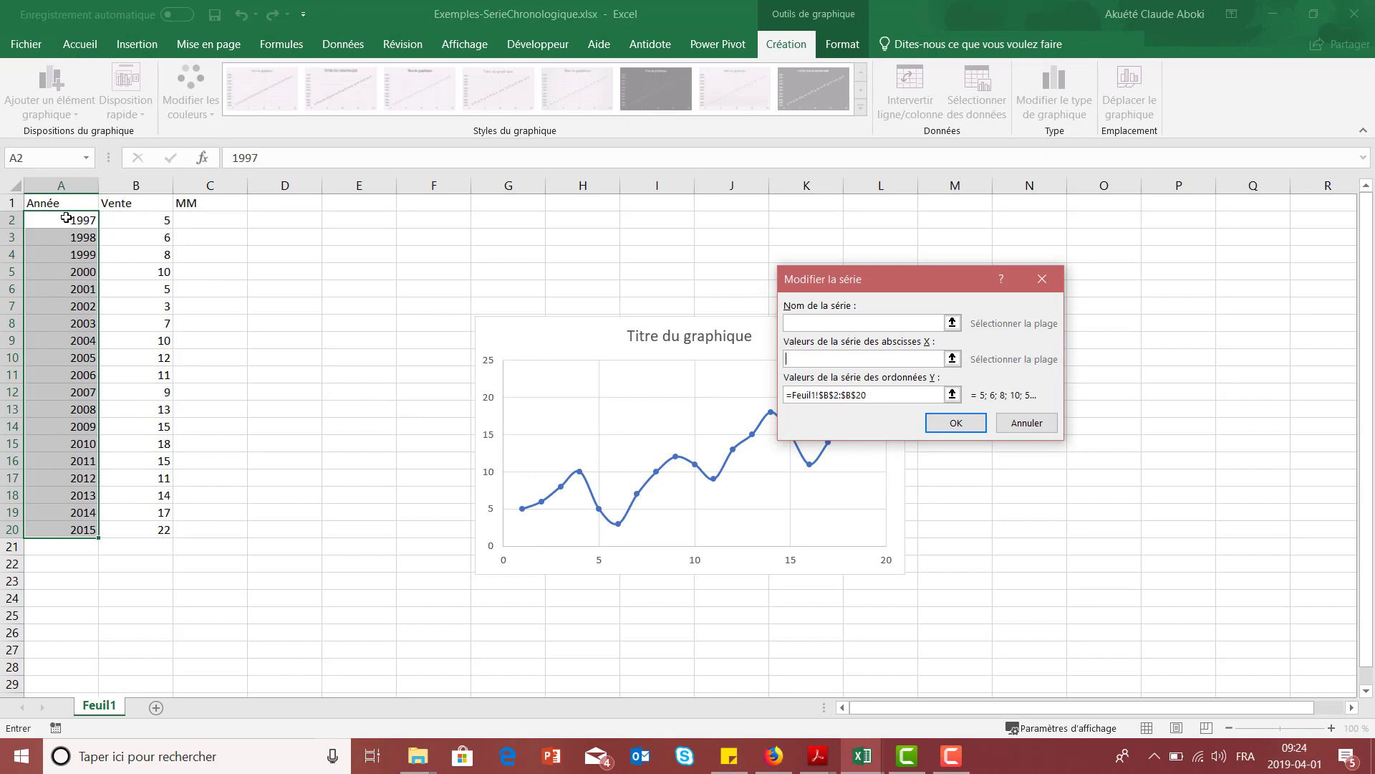
drag(66, 218, 61, 526)
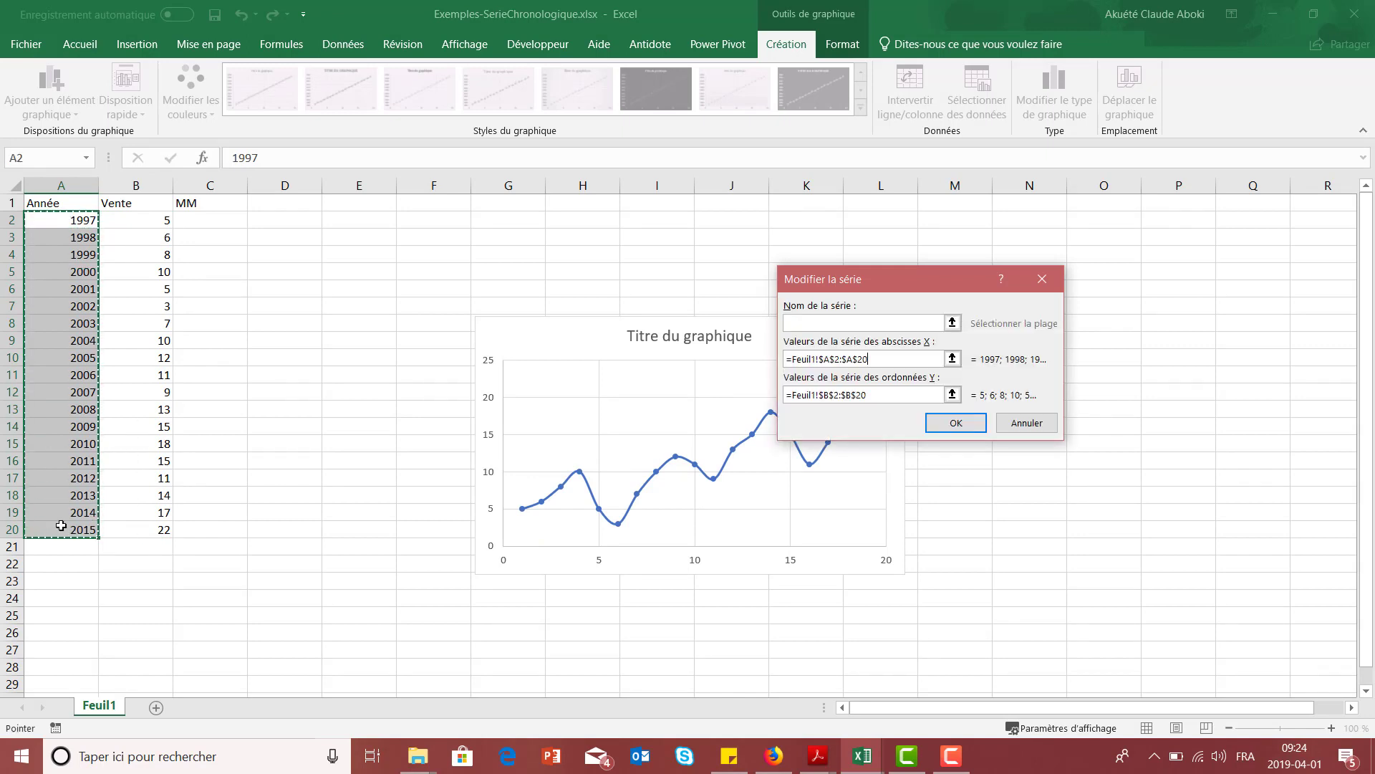
click(892, 326)
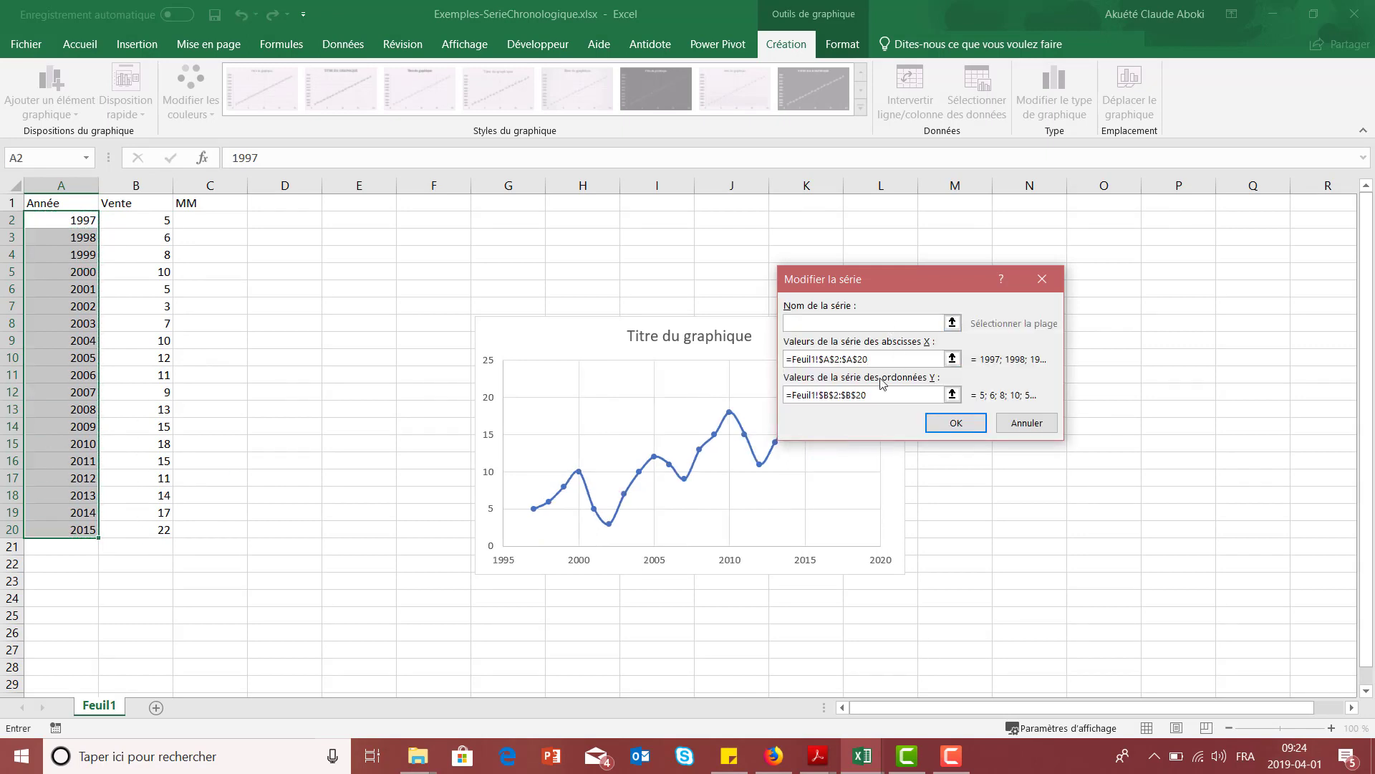
text(Vnet)
click(956, 424)
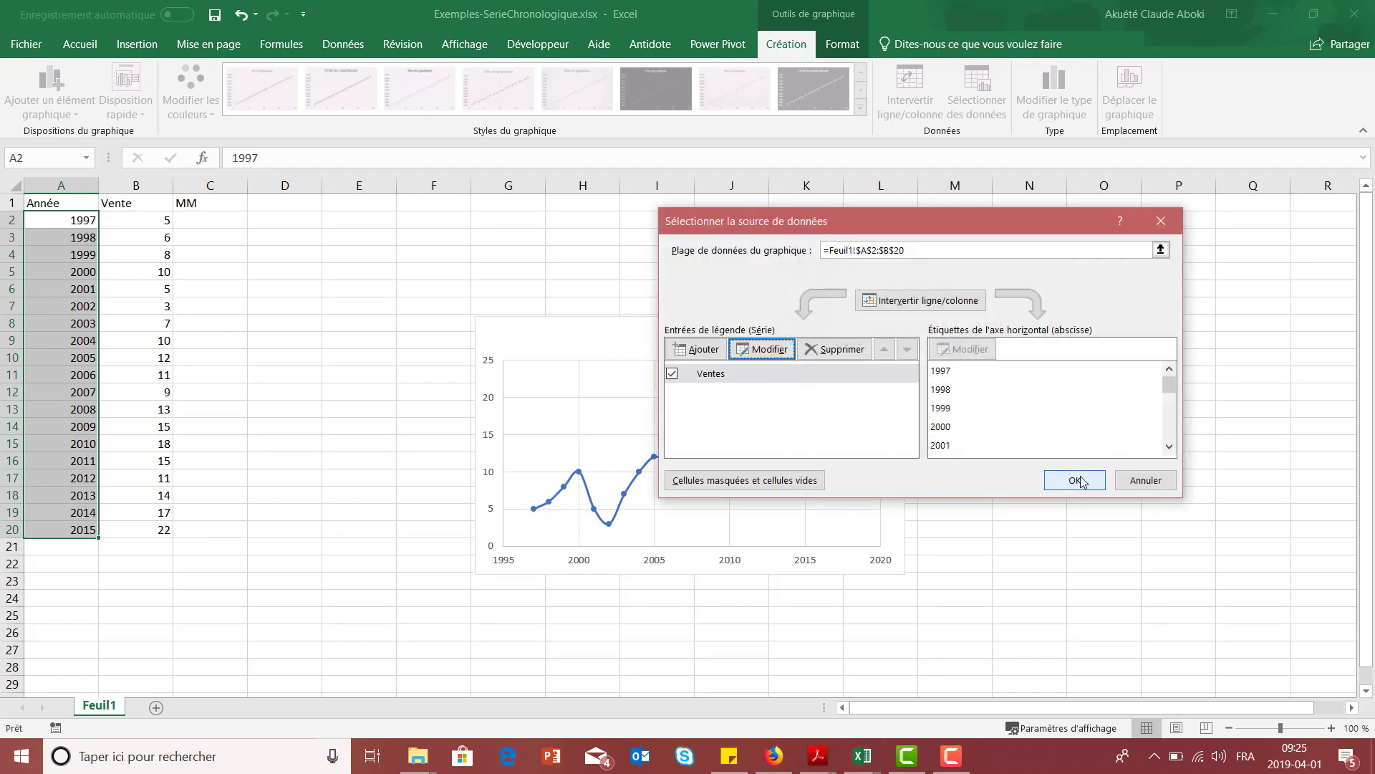
click(1080, 481)
mouse_move(626, 336)
mouse_down()
mouse_move(588, 257)
mouse_move(611, 285)
mouse_move(594, 276)
mouse_up()
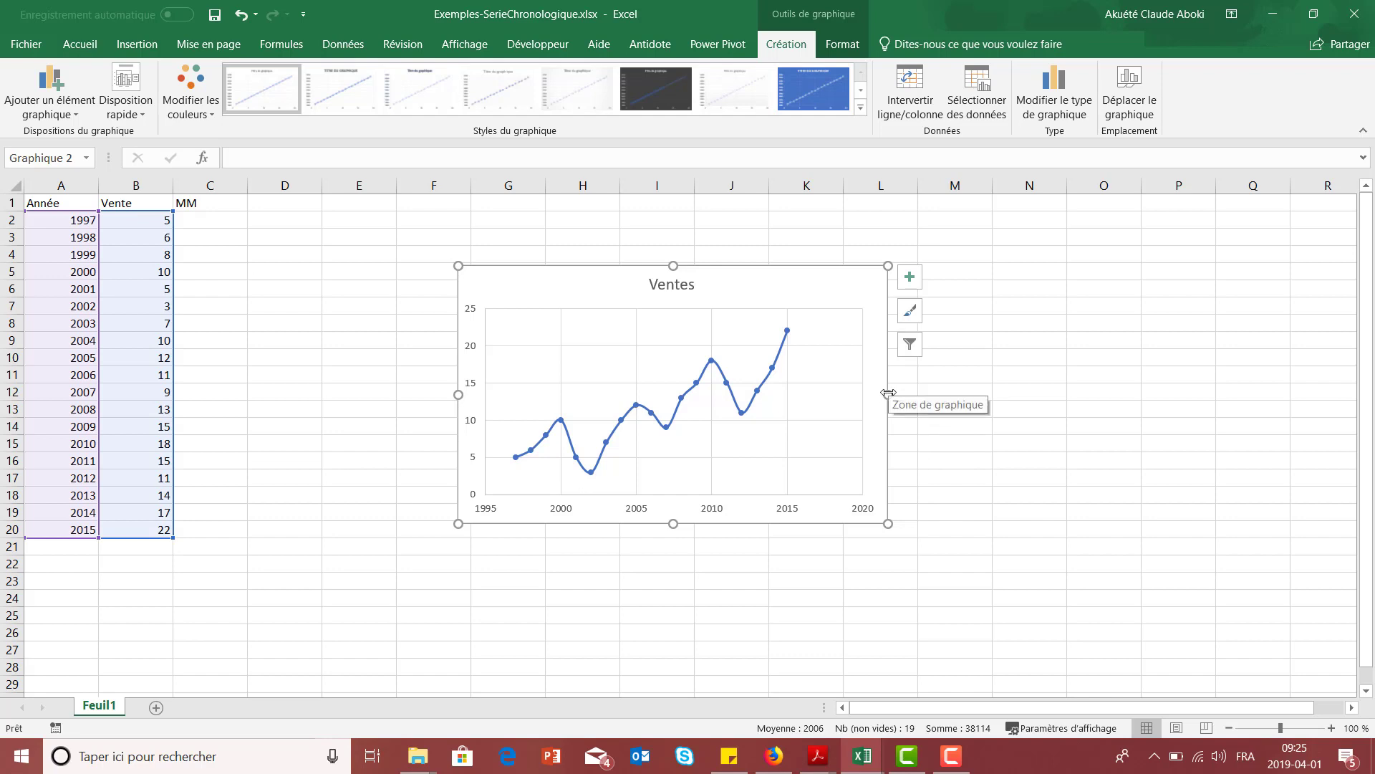
Step: Widen the chart and set the horizontal axis major unit to 1 so every year is labelled
drag(889, 395, 1110, 398)
drag(657, 298, 593, 267)
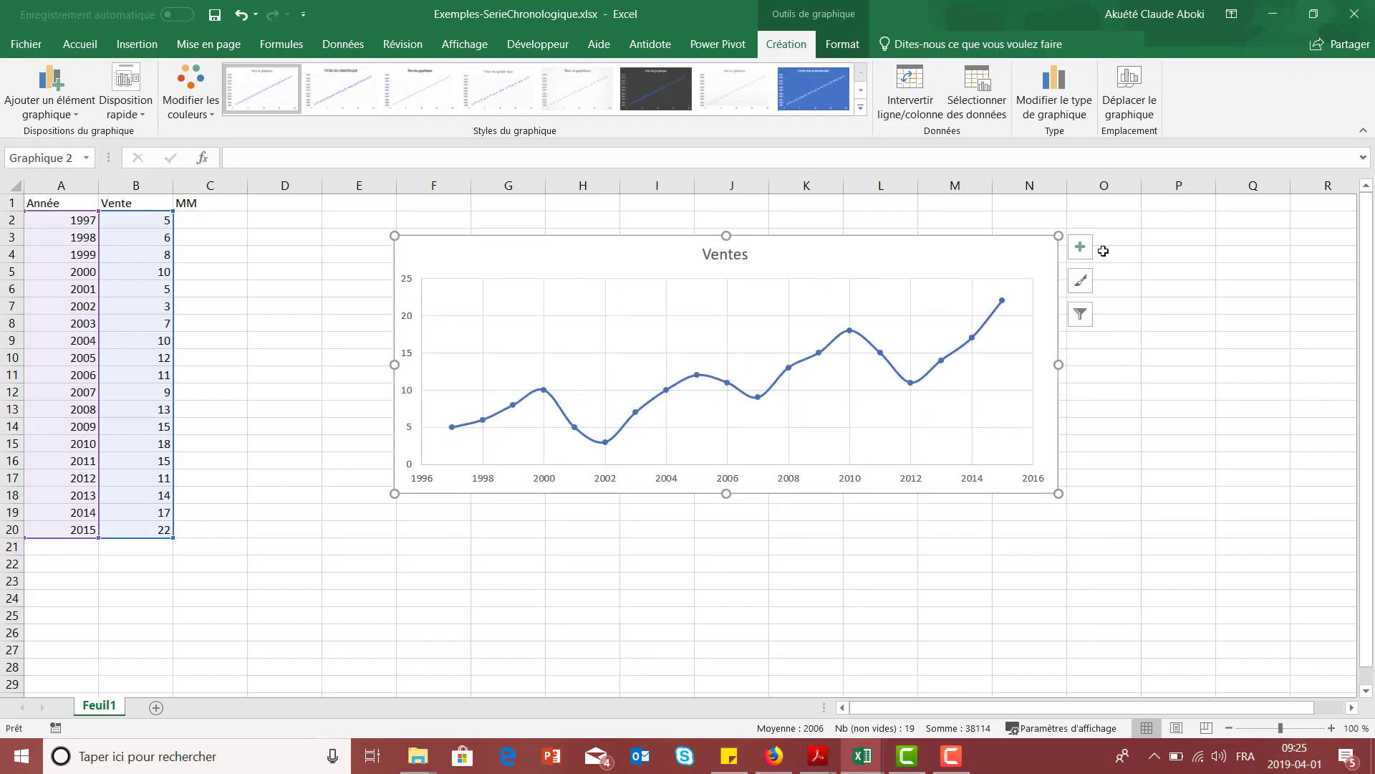
click(660, 478)
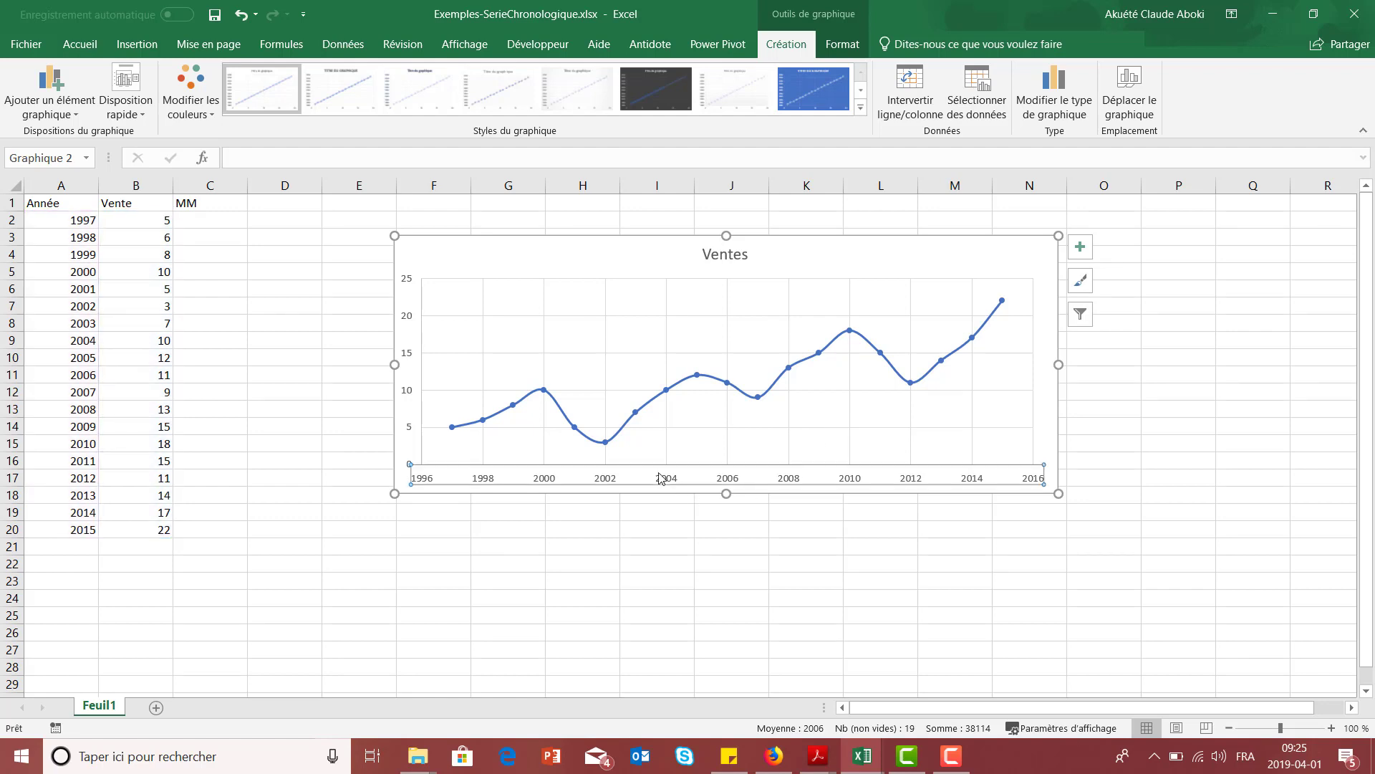
double_click(661, 478)
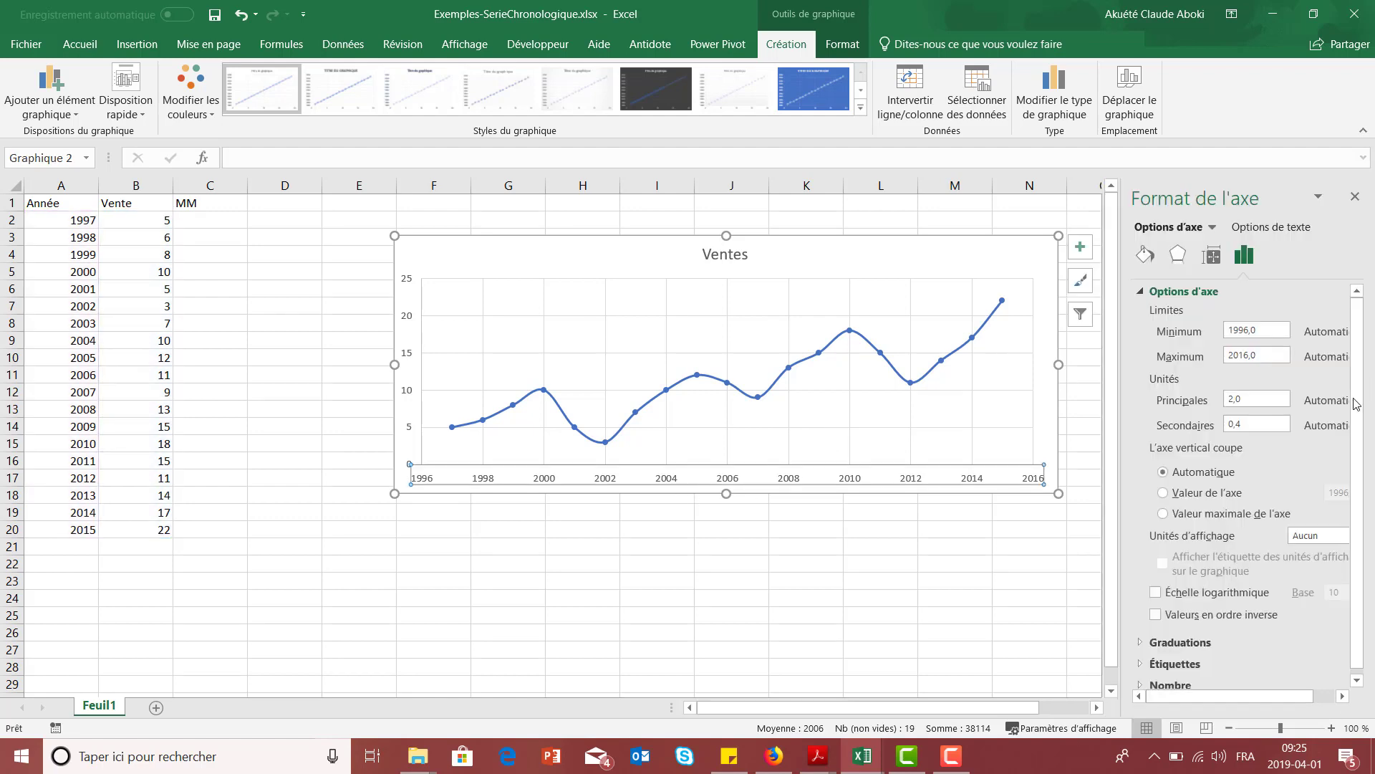
click(1238, 401)
key(BackSpace)
text(1)
click(1258, 428)
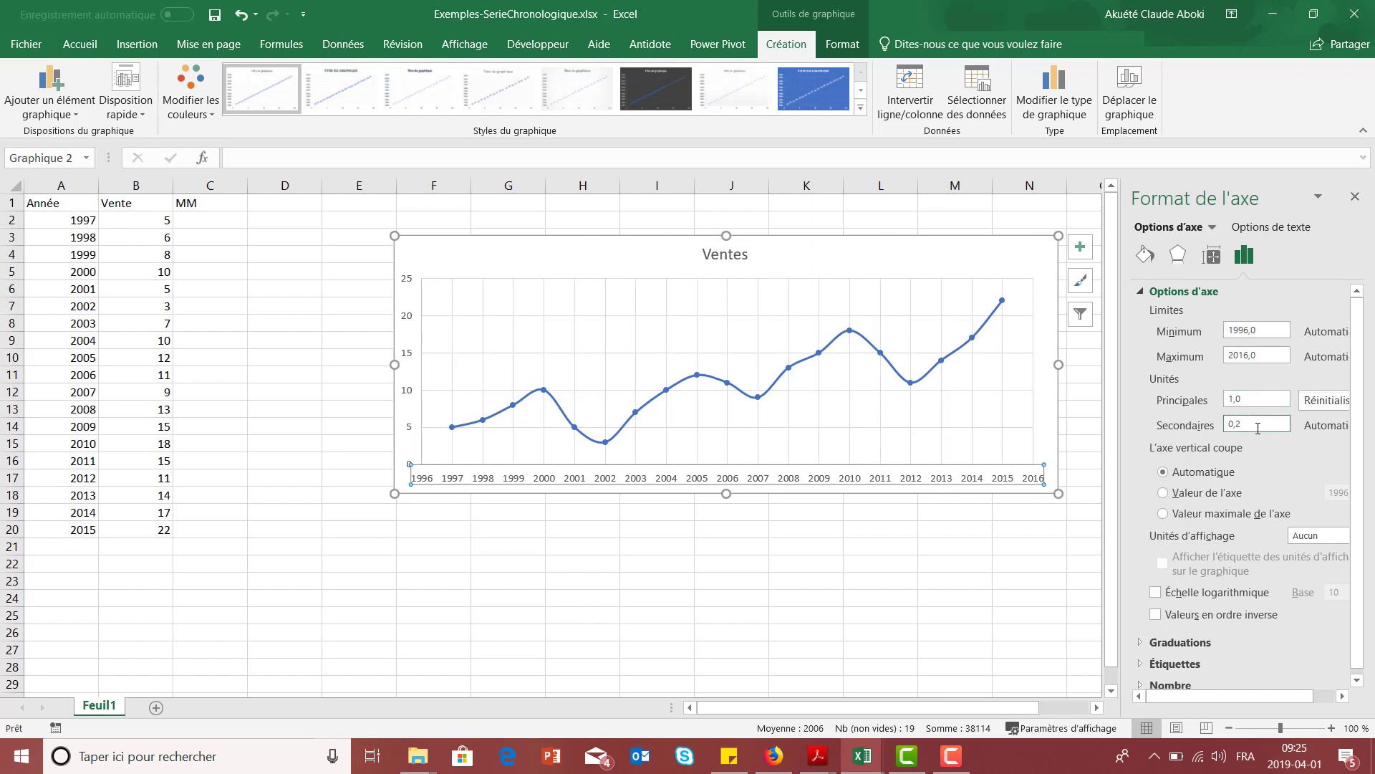
drag(623, 258, 553, 237)
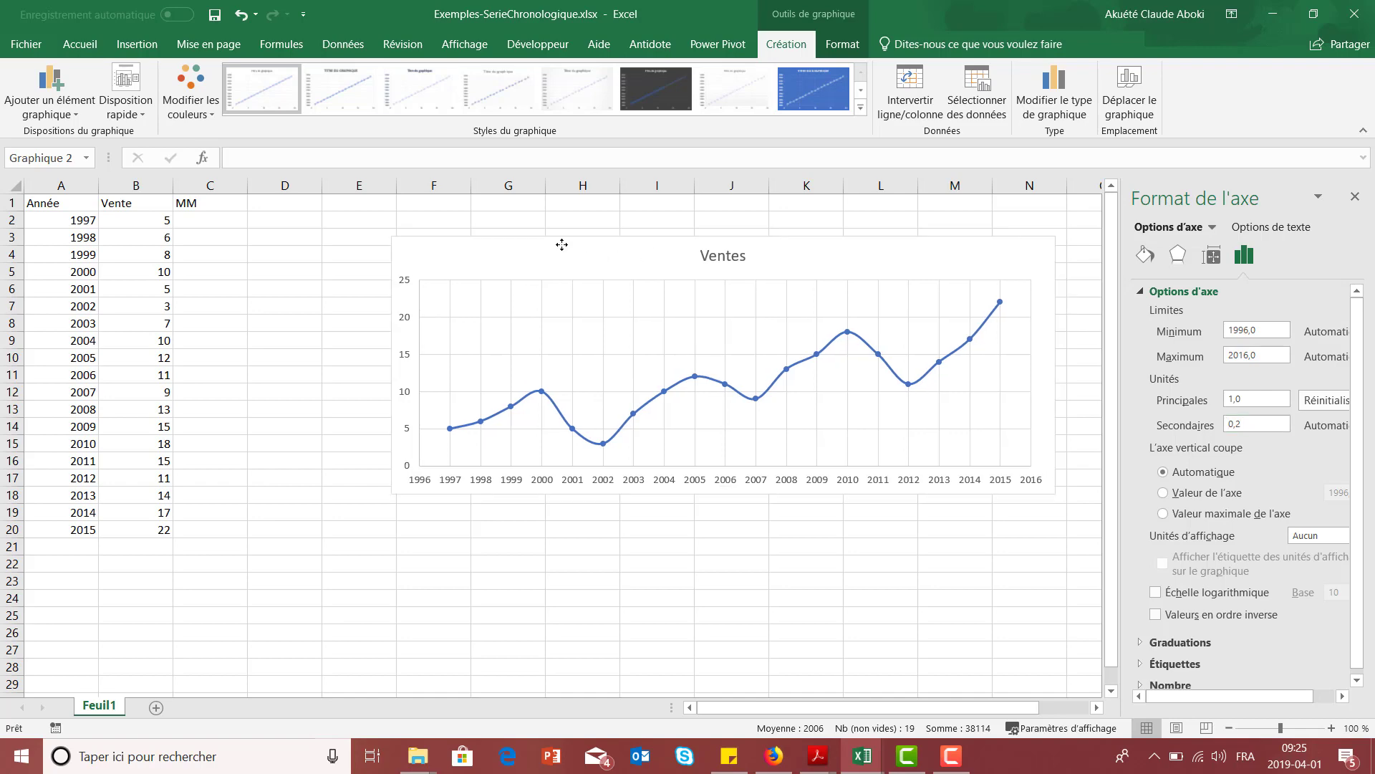
drag(797, 275, 791, 274)
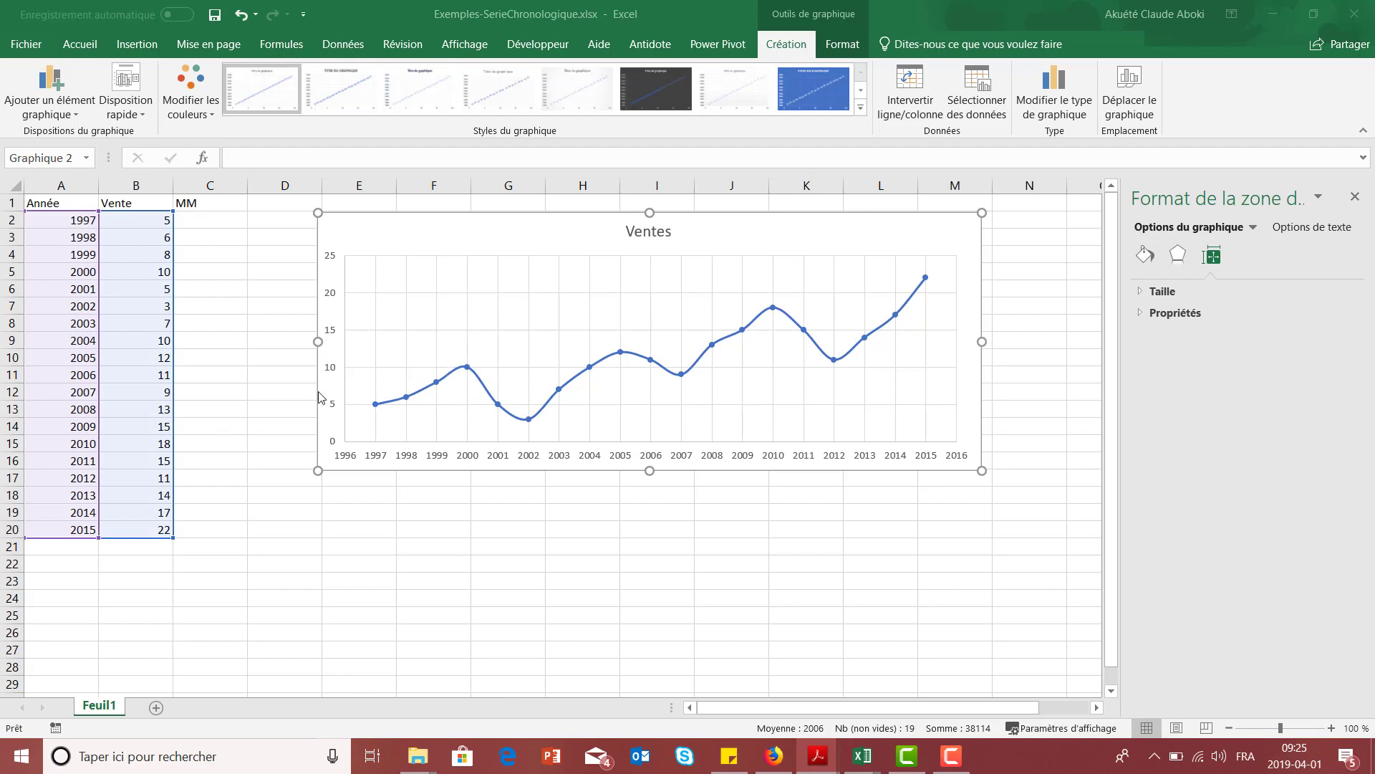
Step: Move the Ventes chart right of the data columns and close the Format de la zone de graphique pane
click(422, 301)
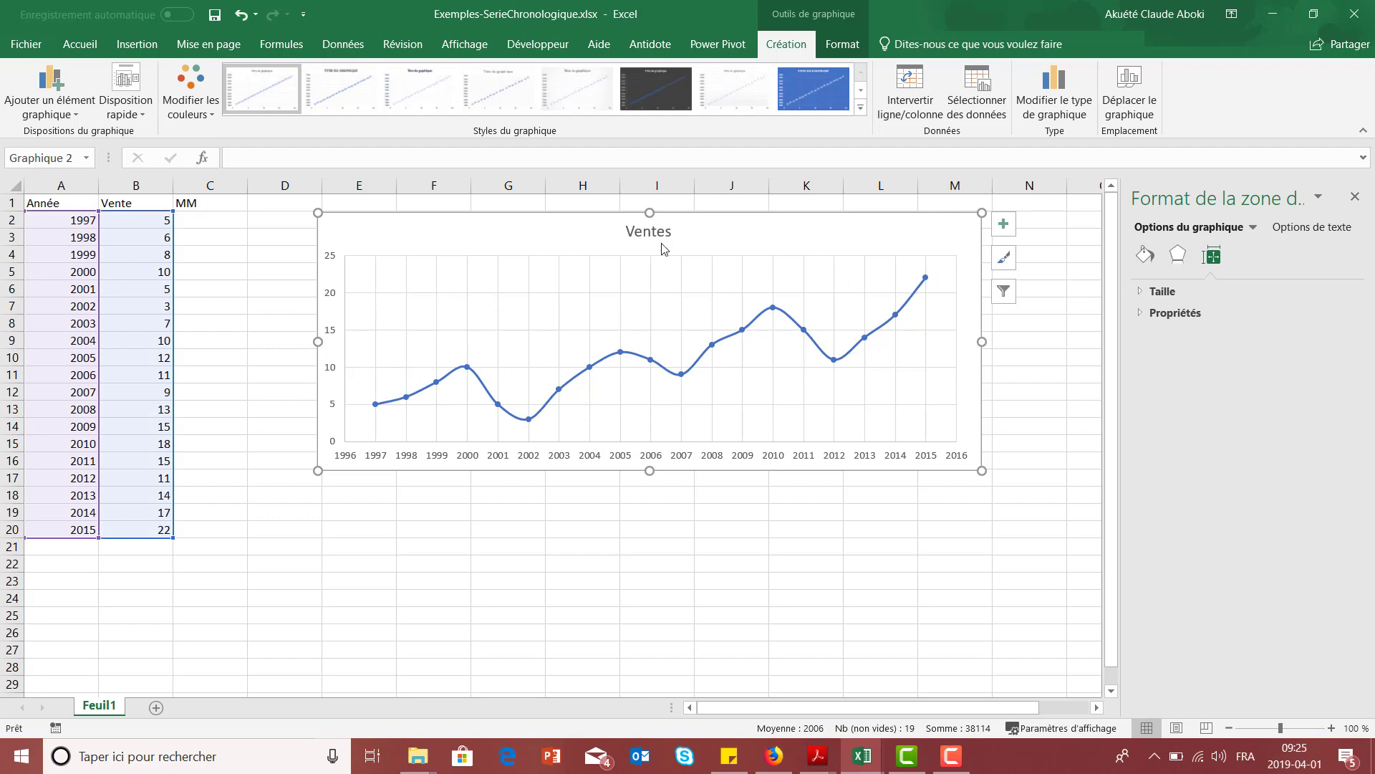
drag(548, 240, 535, 284)
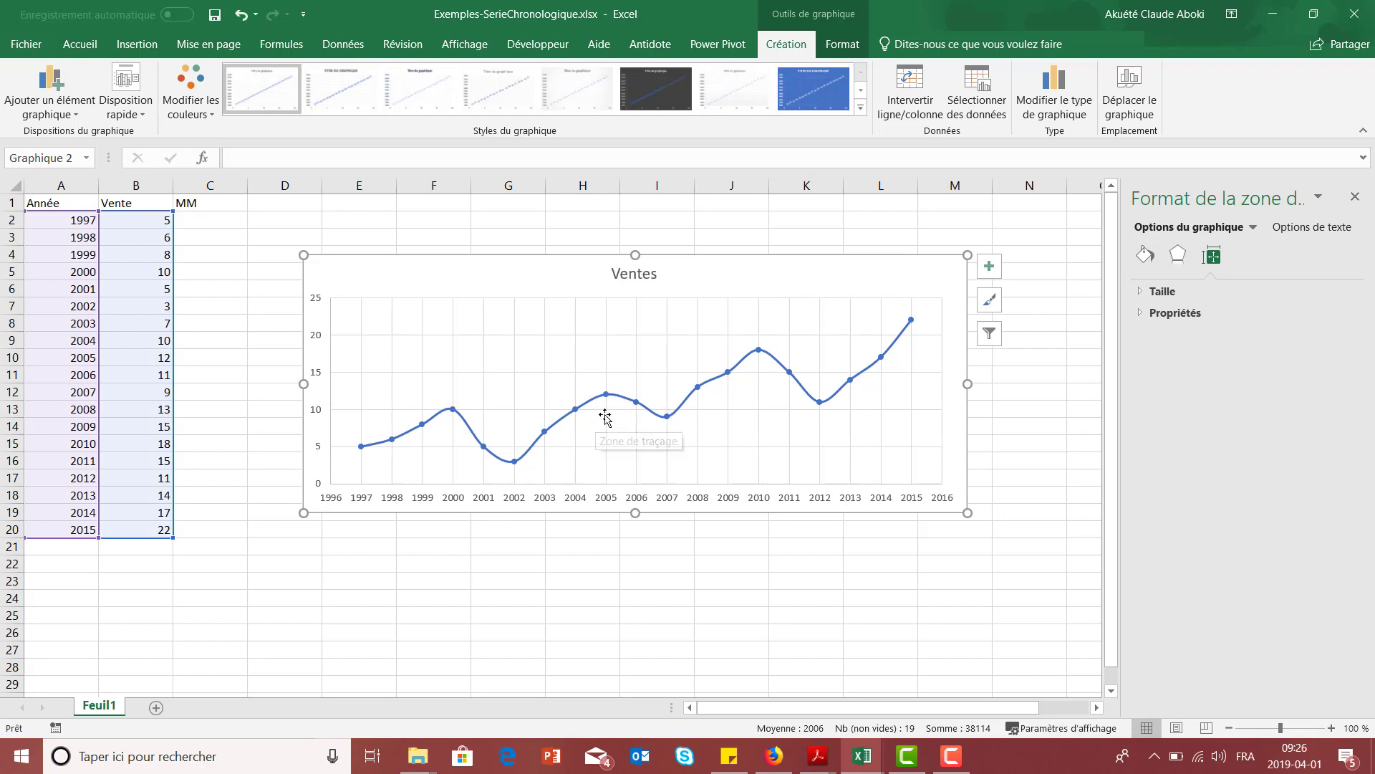
click(476, 344)
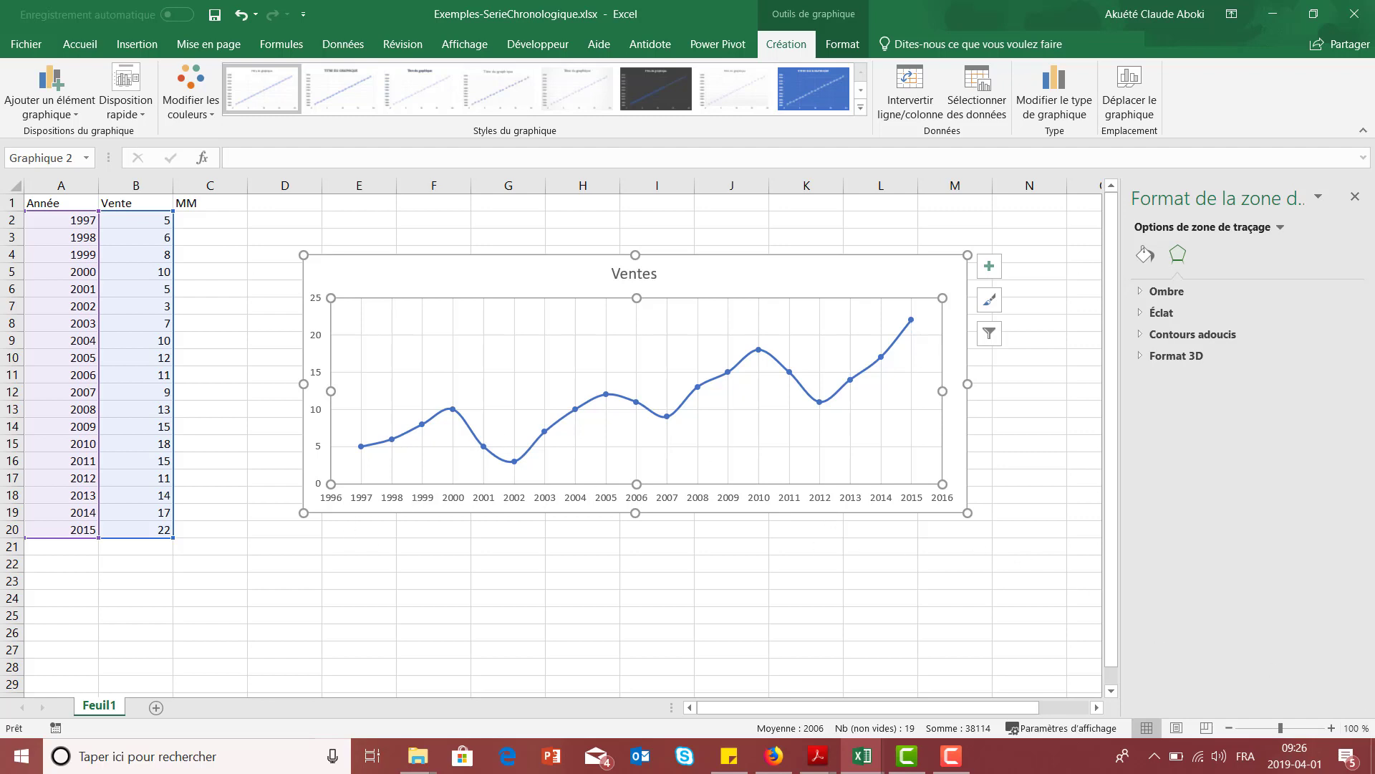
click(817, 755)
click(625, 565)
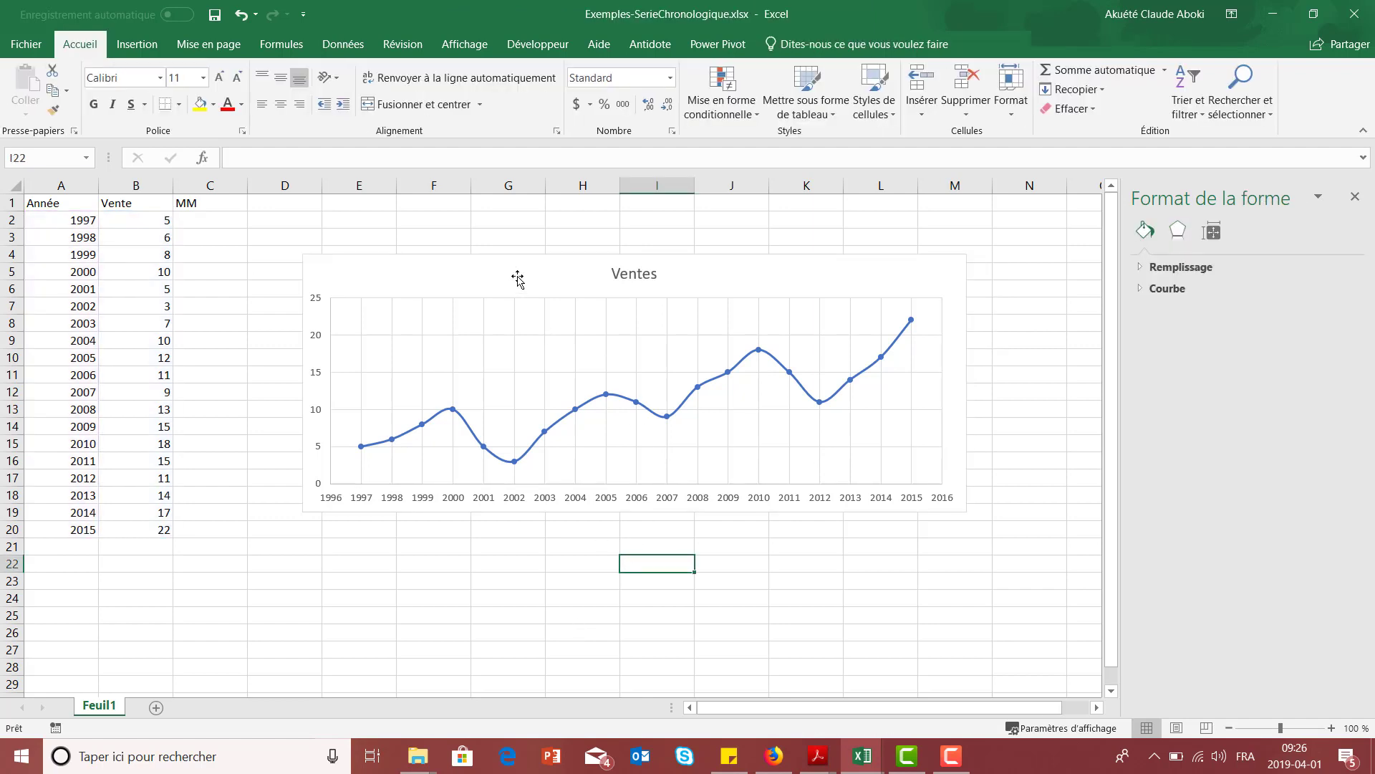
drag(519, 268, 602, 294)
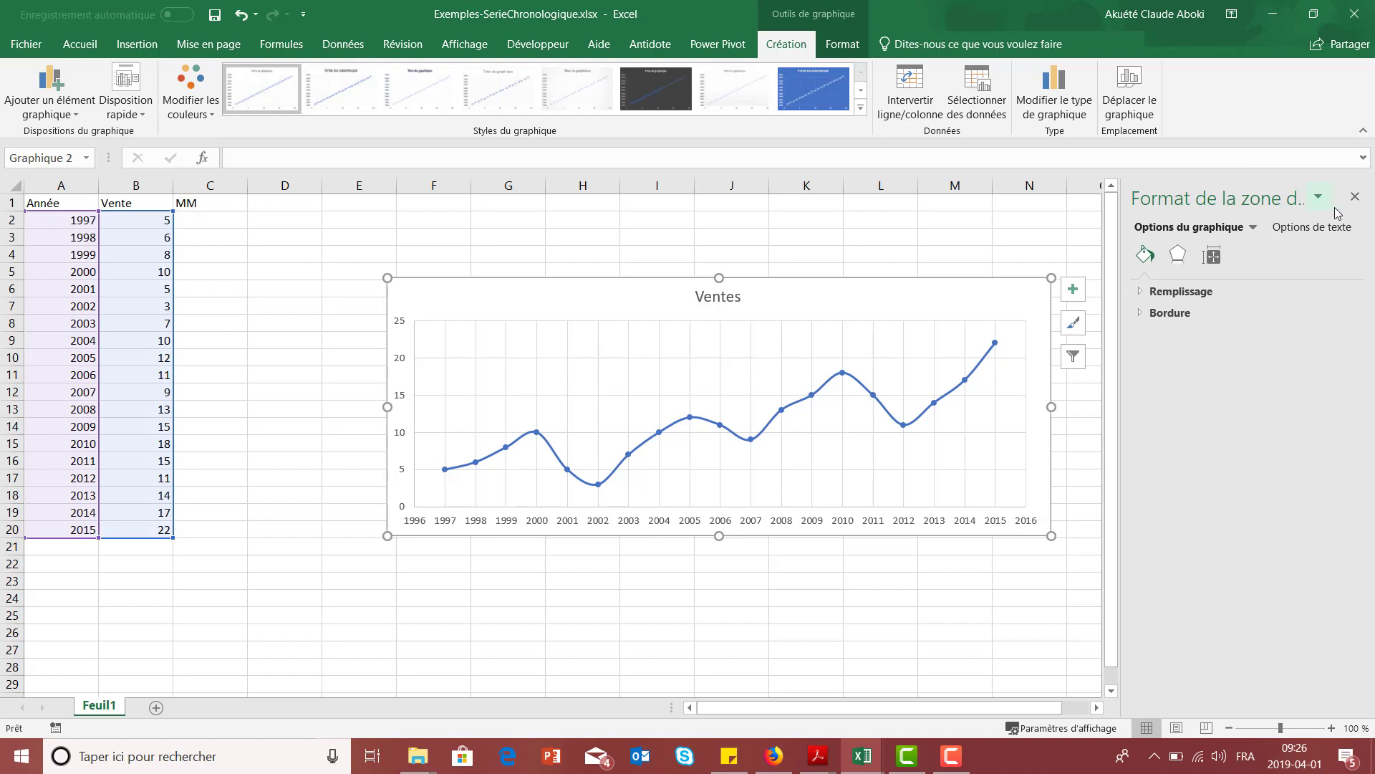
click(1355, 197)
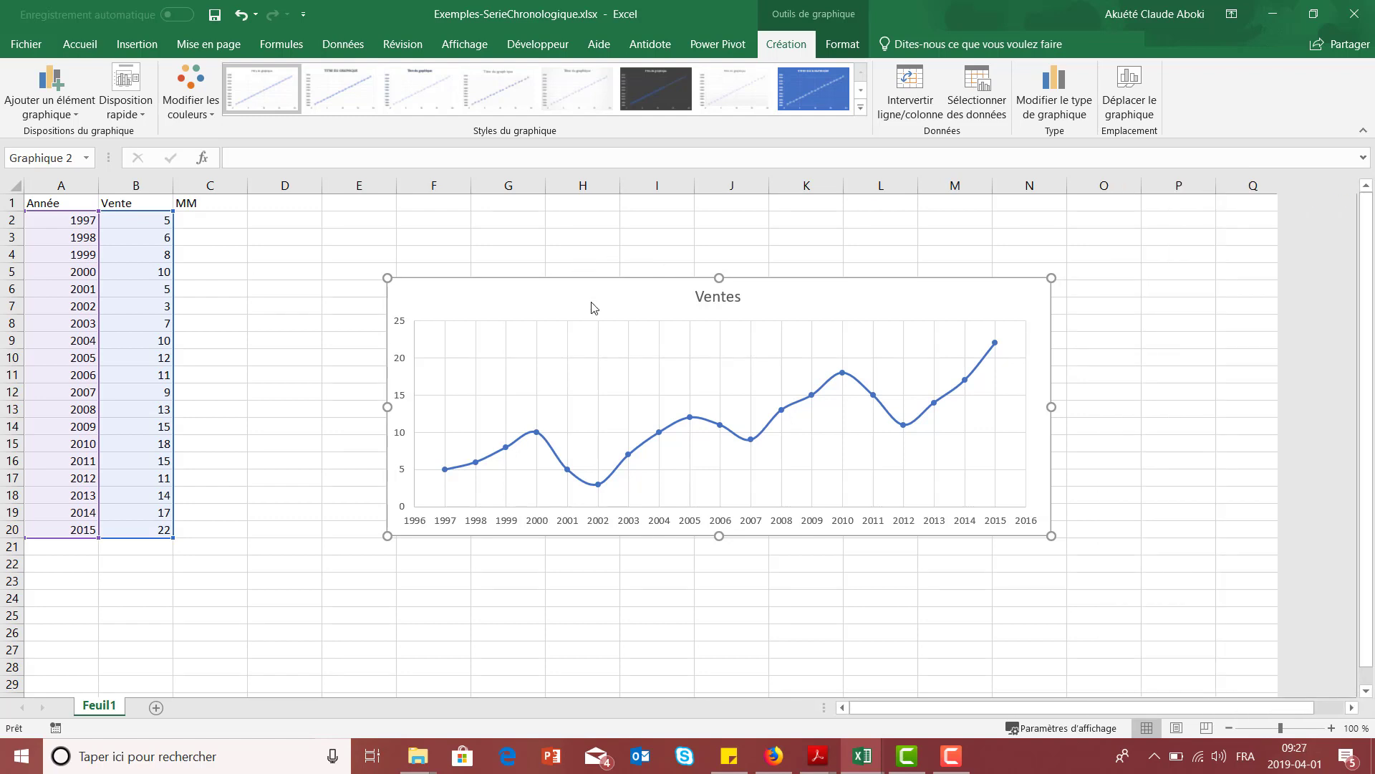
drag(831, 285, 571, 320)
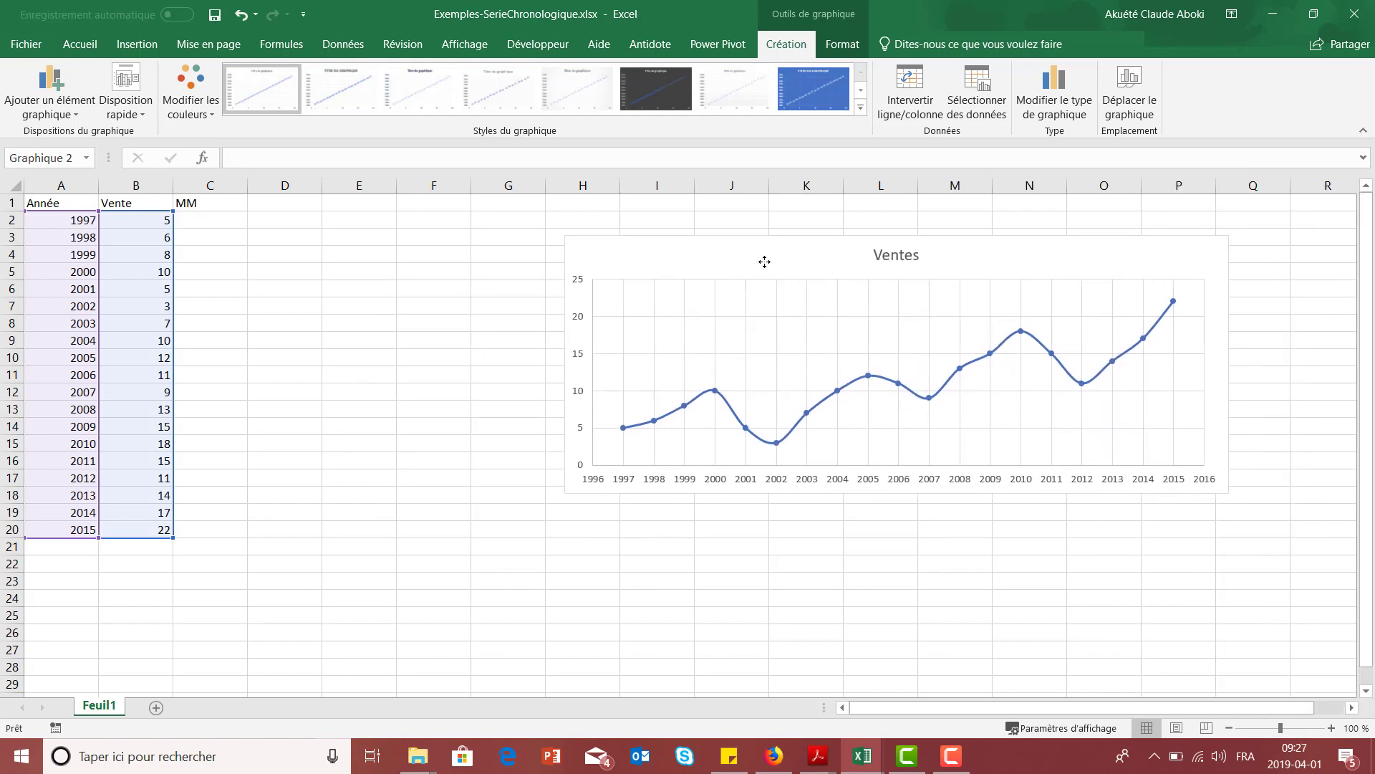
click(285, 265)
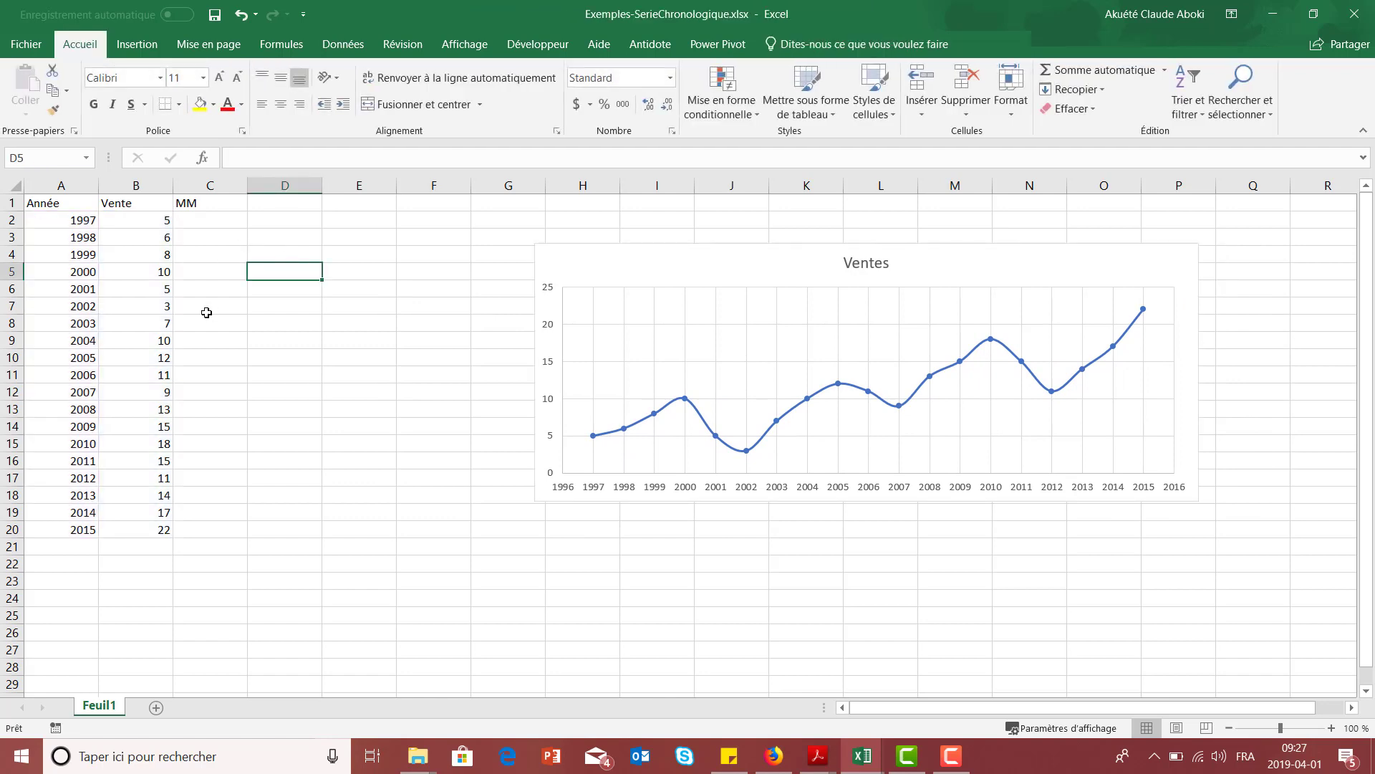
Step: Change the C1 heading from MM to MM(5)
click(220, 203)
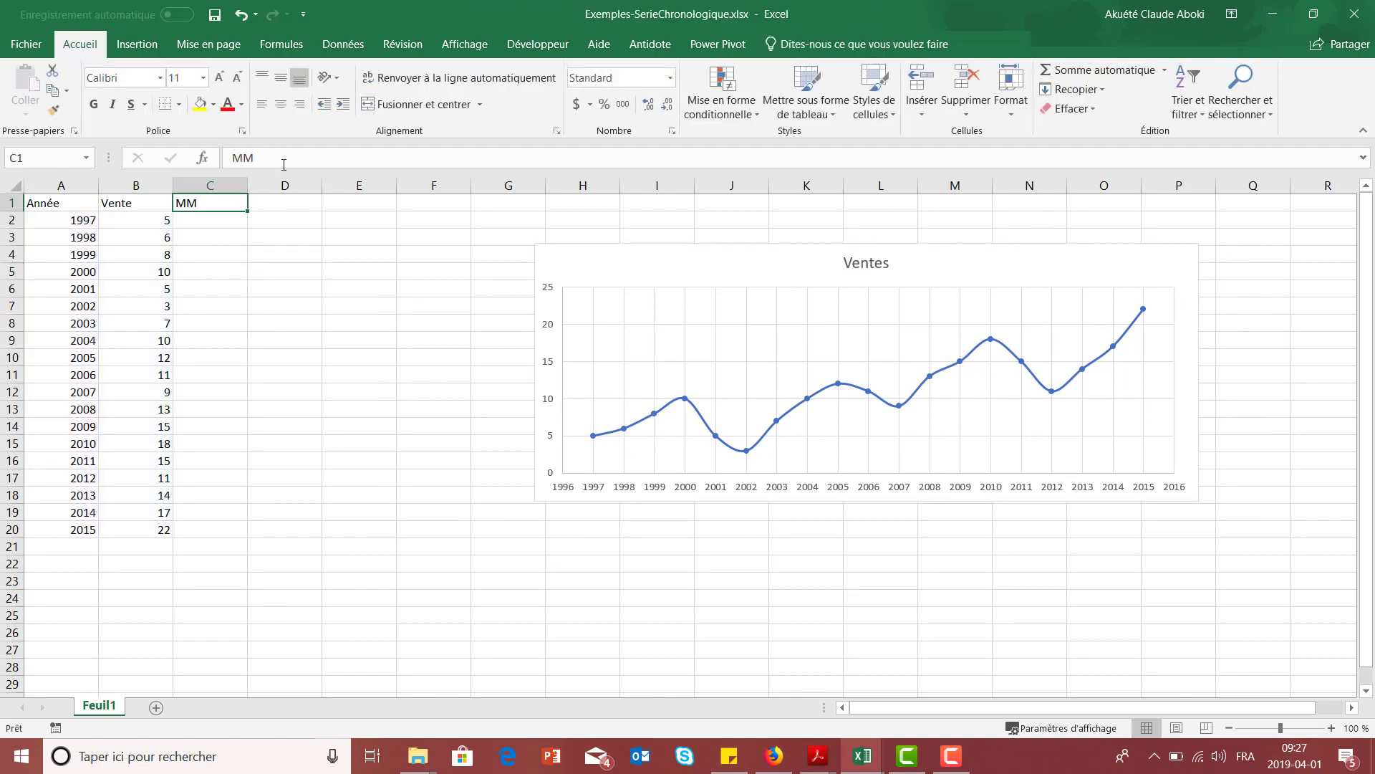
click(290, 156)
text(()
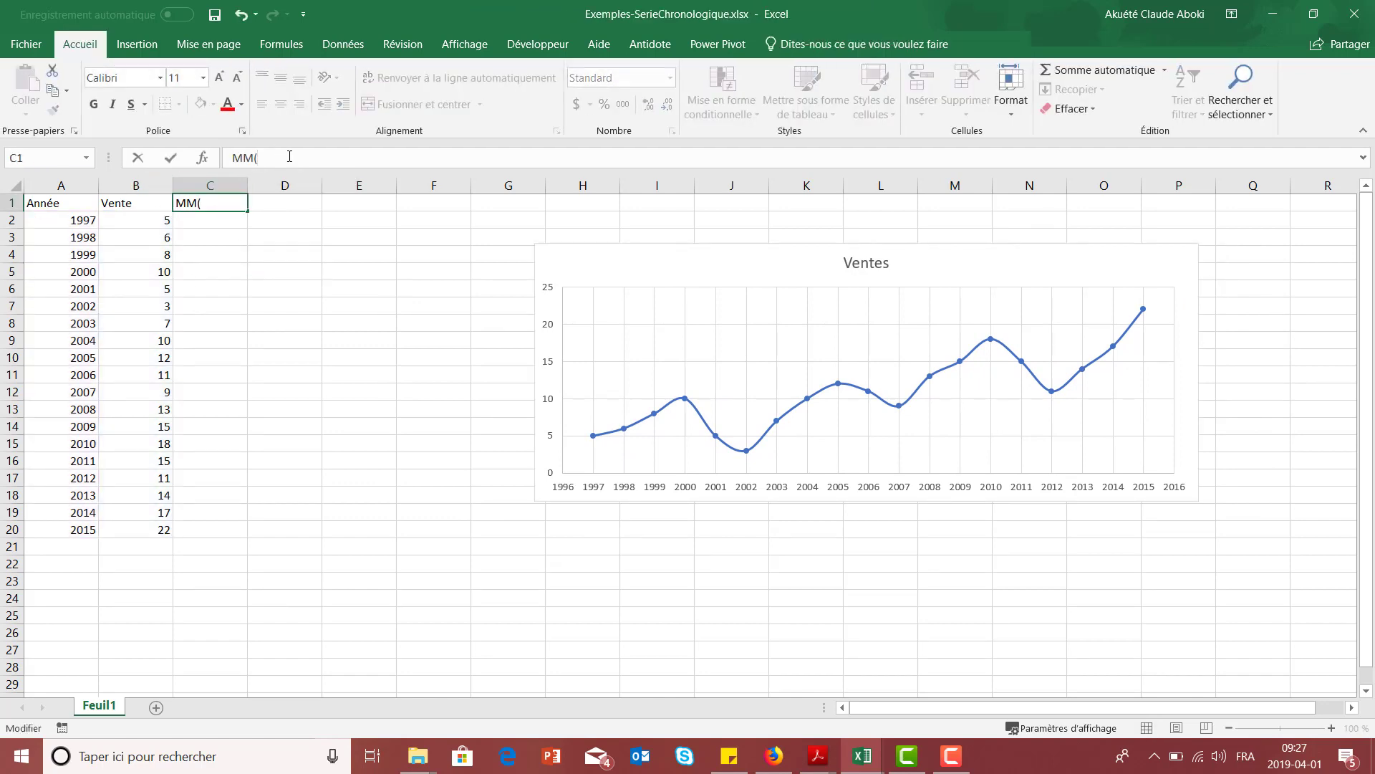
text(5 a)
text(ns)
key(Return)
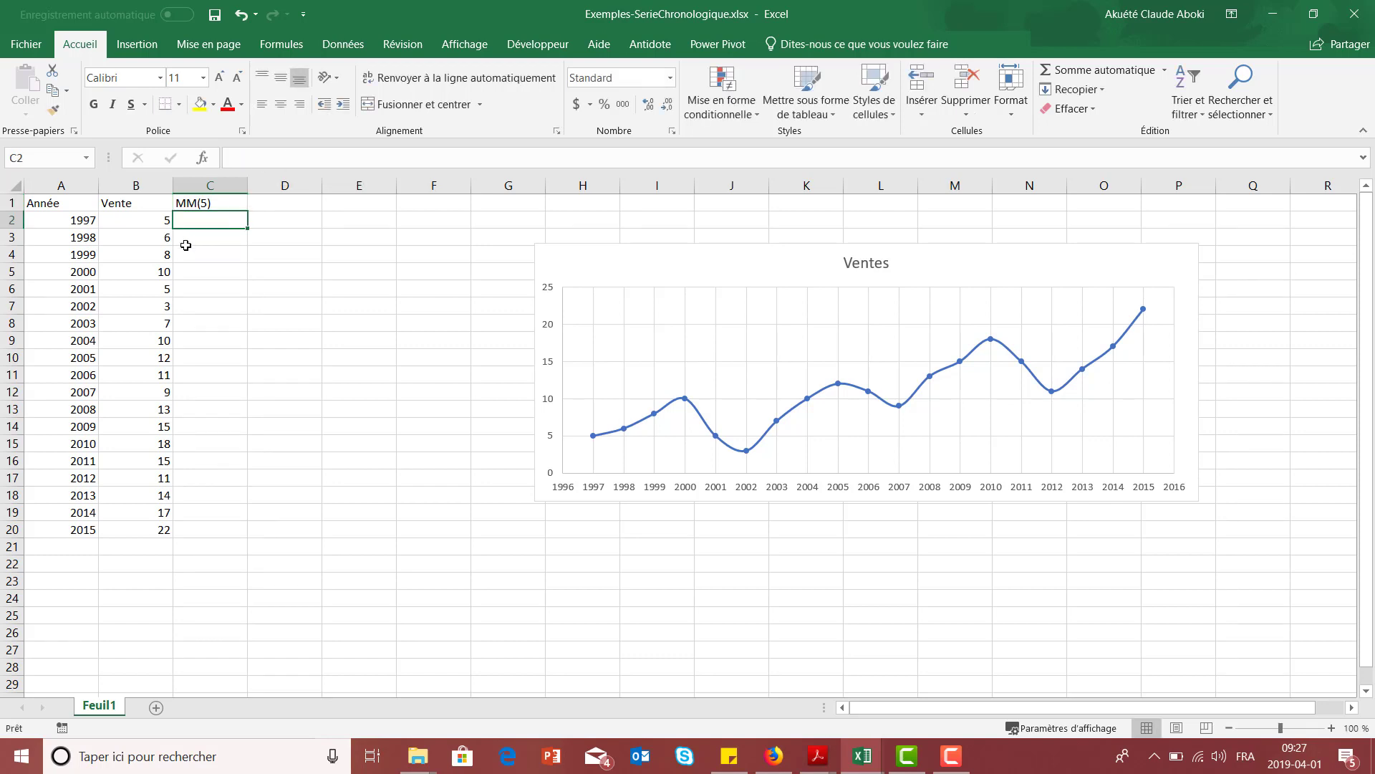
Step: Select blocks of Vente values and cell C4 to plan the five-year average
drag(167, 221, 174, 306)
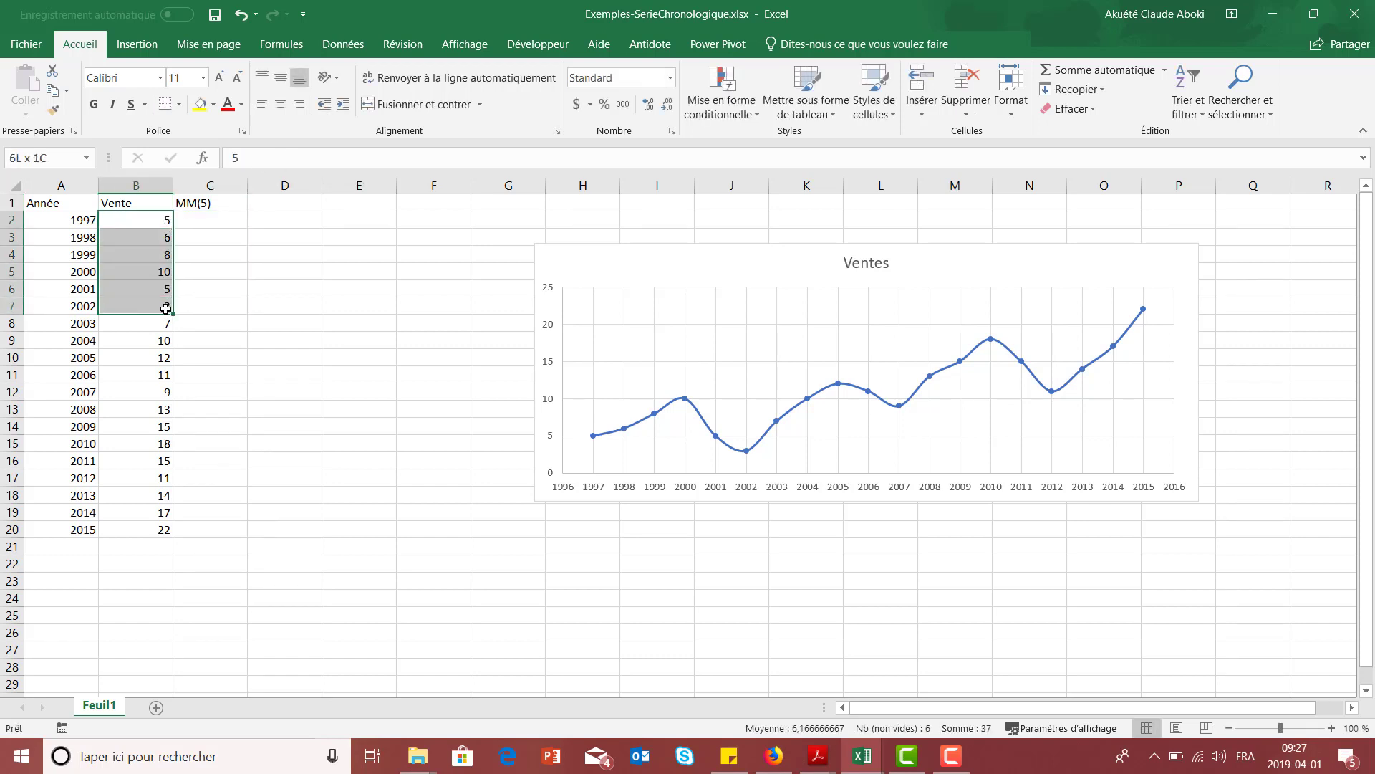
click(196, 256)
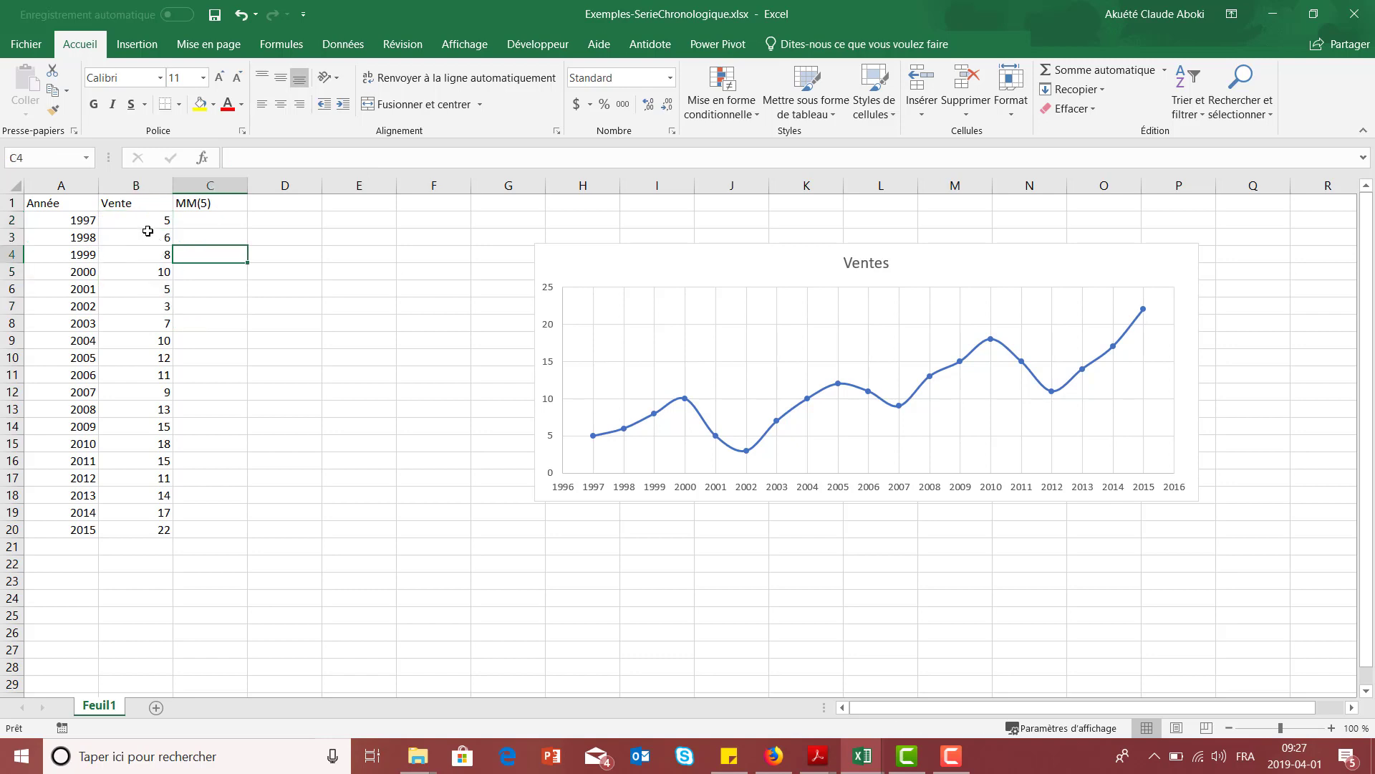
drag(146, 224, 138, 292)
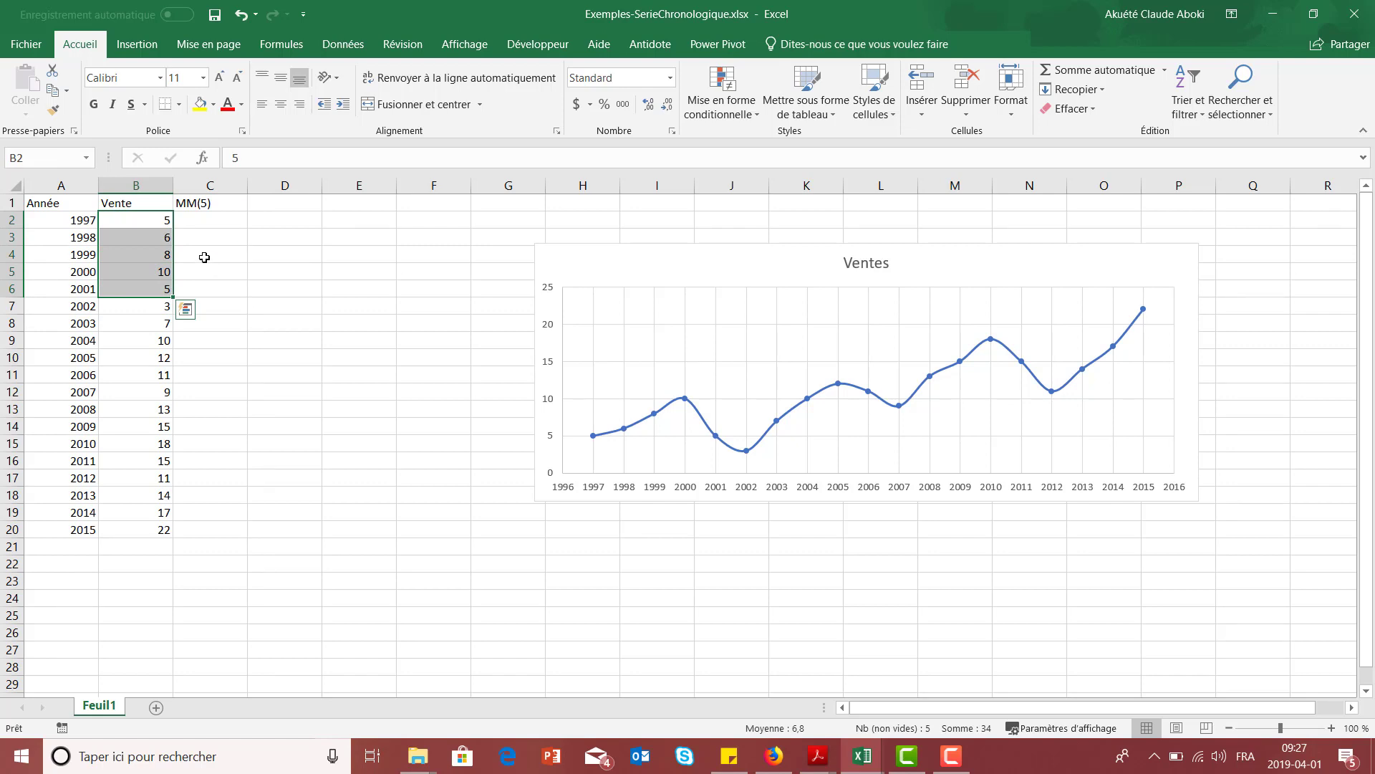
click(205, 255)
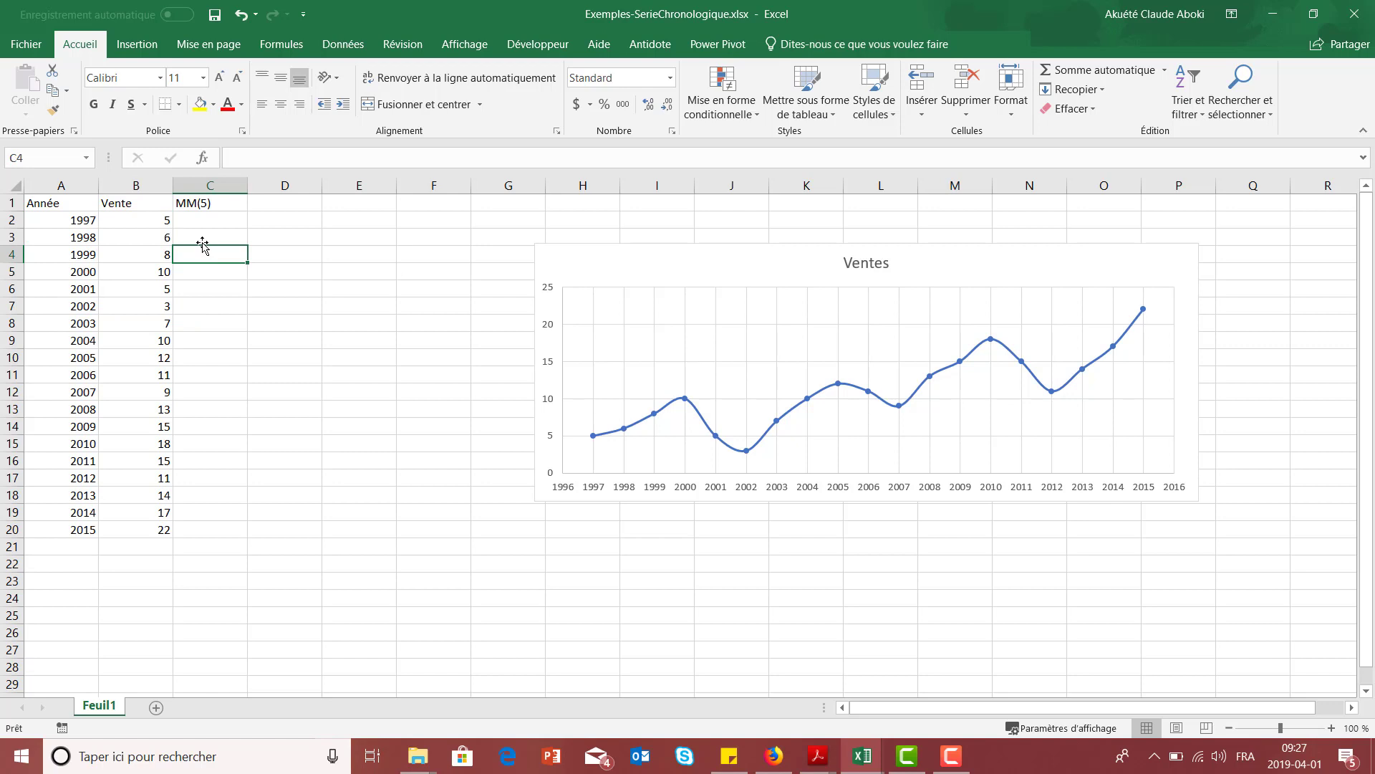
mouse_move(154, 222)
mouse_down()
mouse_move(144, 290)
mouse_move(159, 262)
mouse_up()
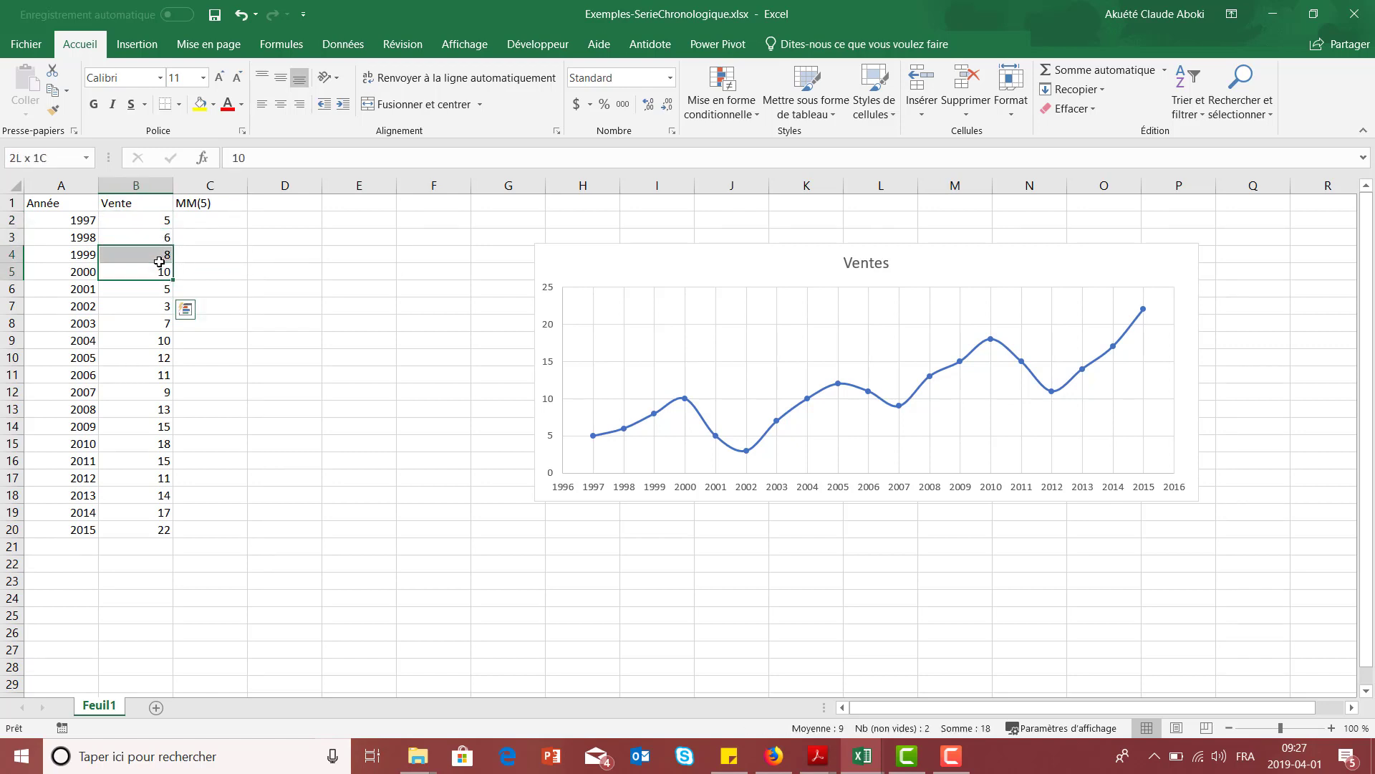
click(160, 252)
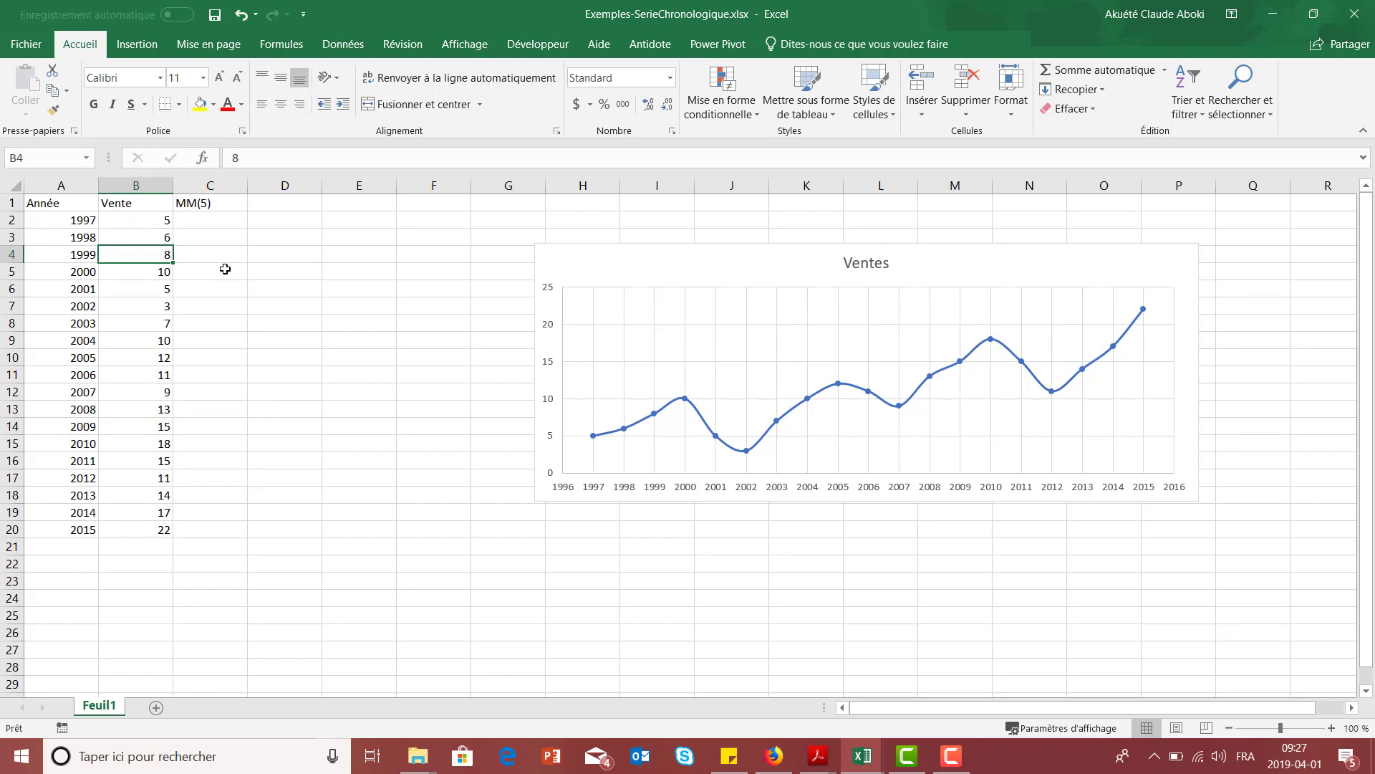
Step: Enter =MOYENNE(B2:B6) in C4 and fill it down to C18
click(208, 255)
text(=m)
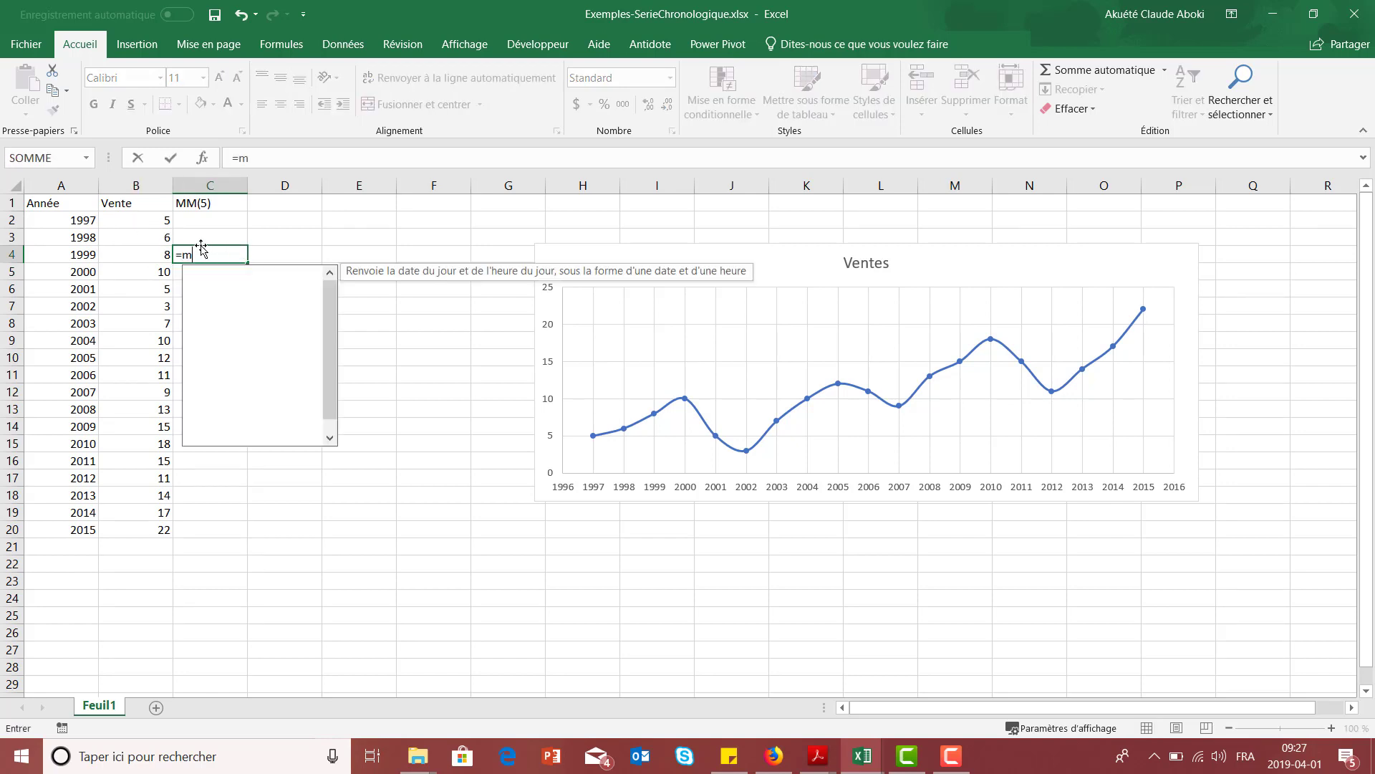
text(oyenn)
key(Tab)
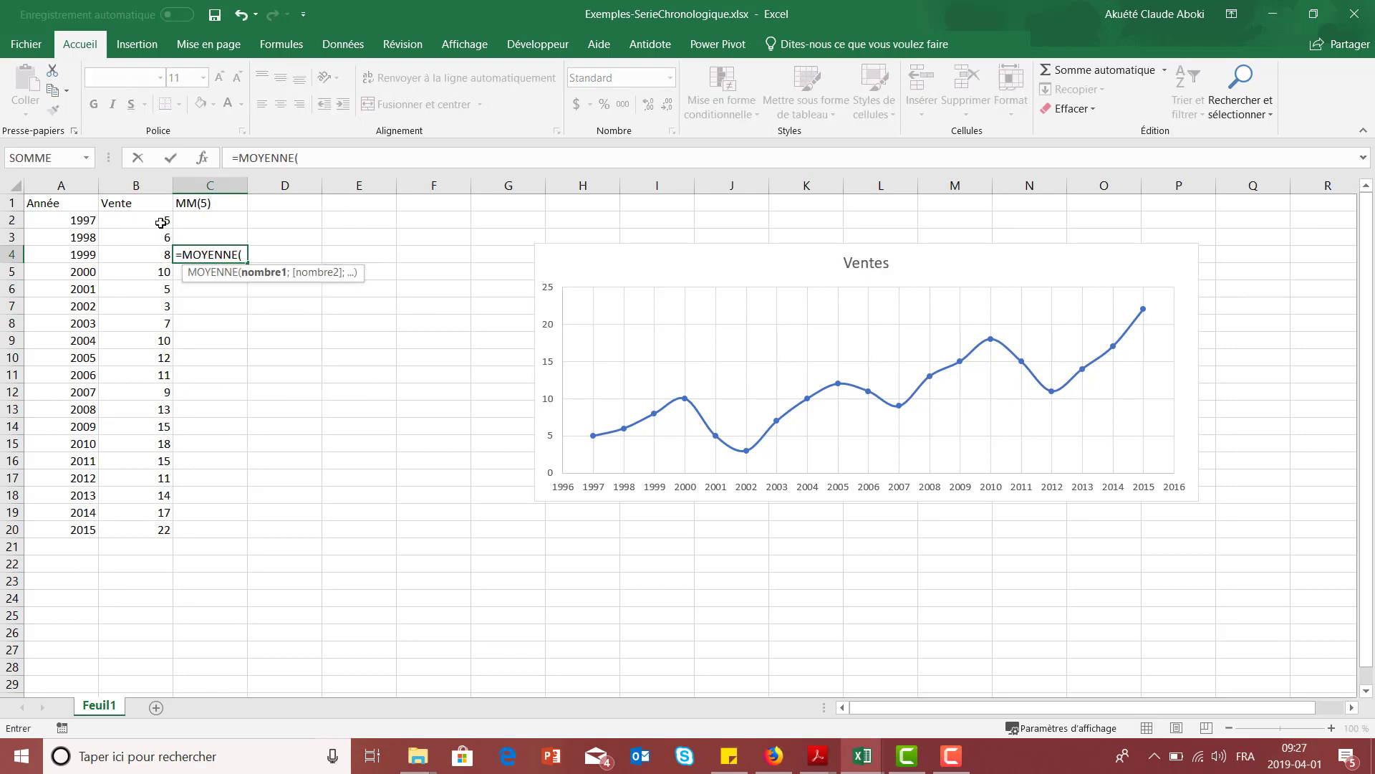
drag(161, 220, 163, 288)
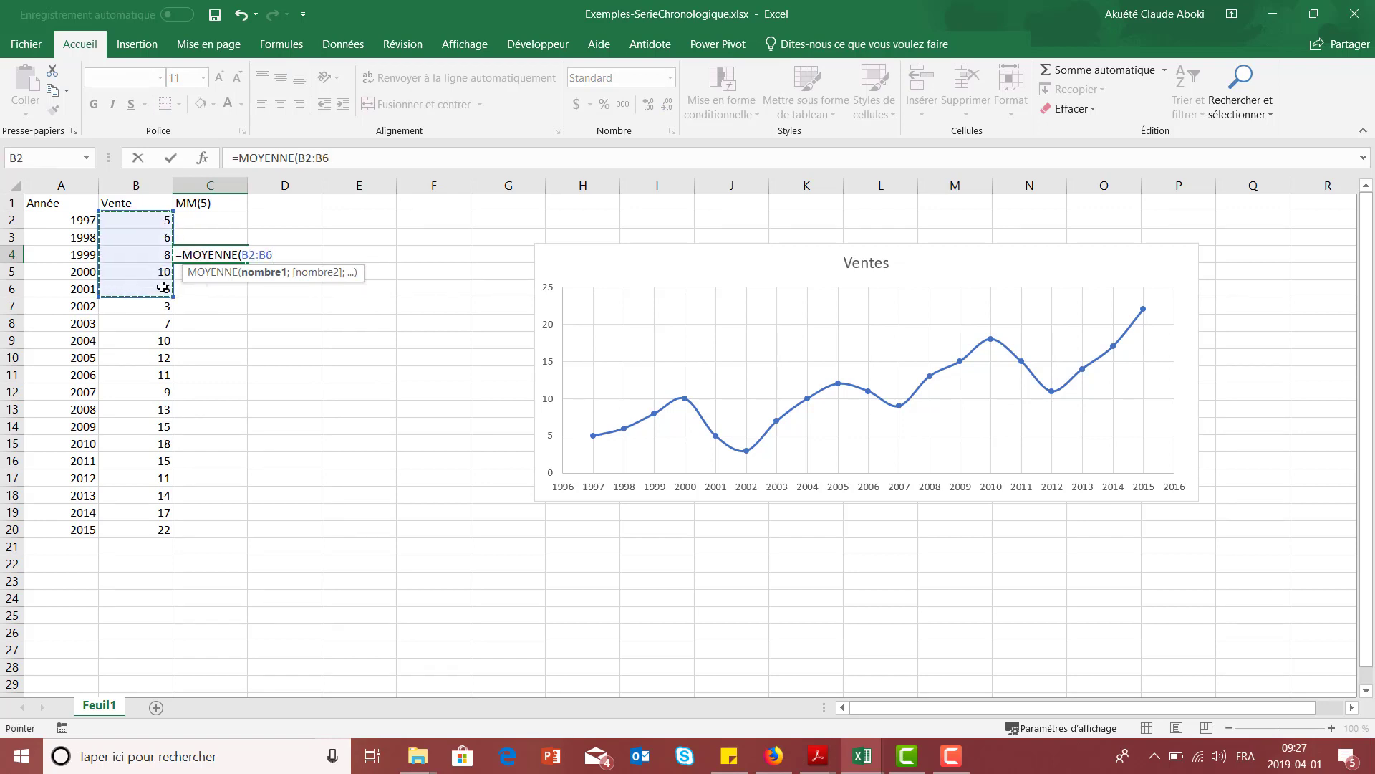
text())
key(Return)
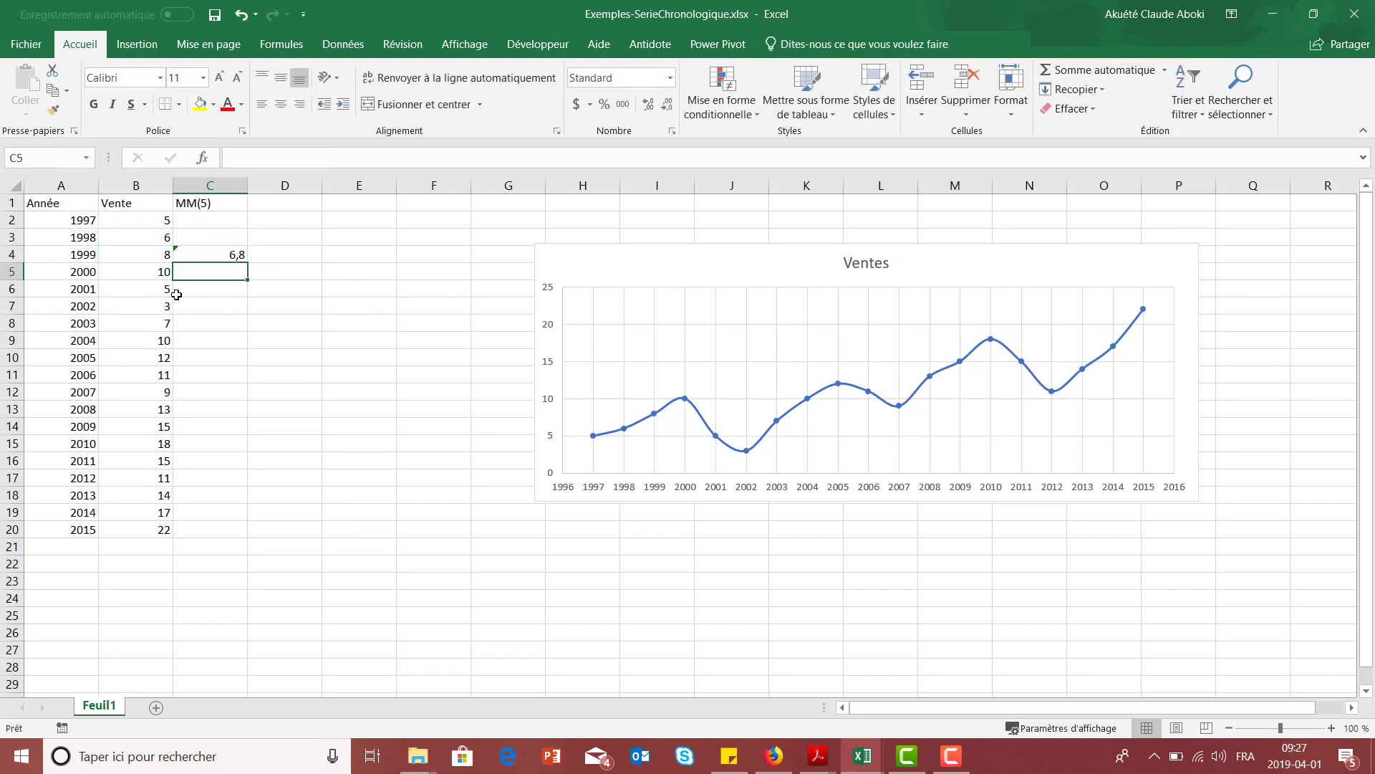
mouse_move(209, 255)
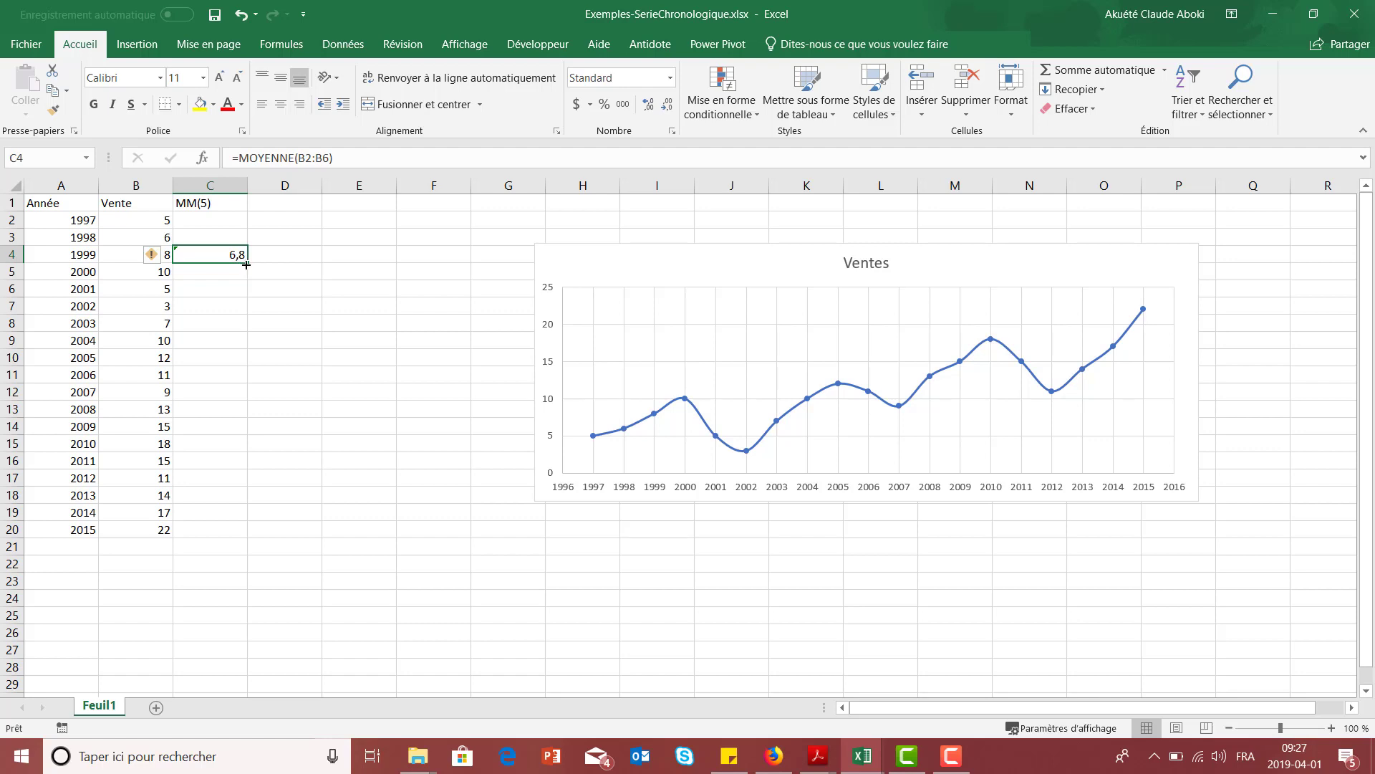
drag(246, 262, 227, 500)
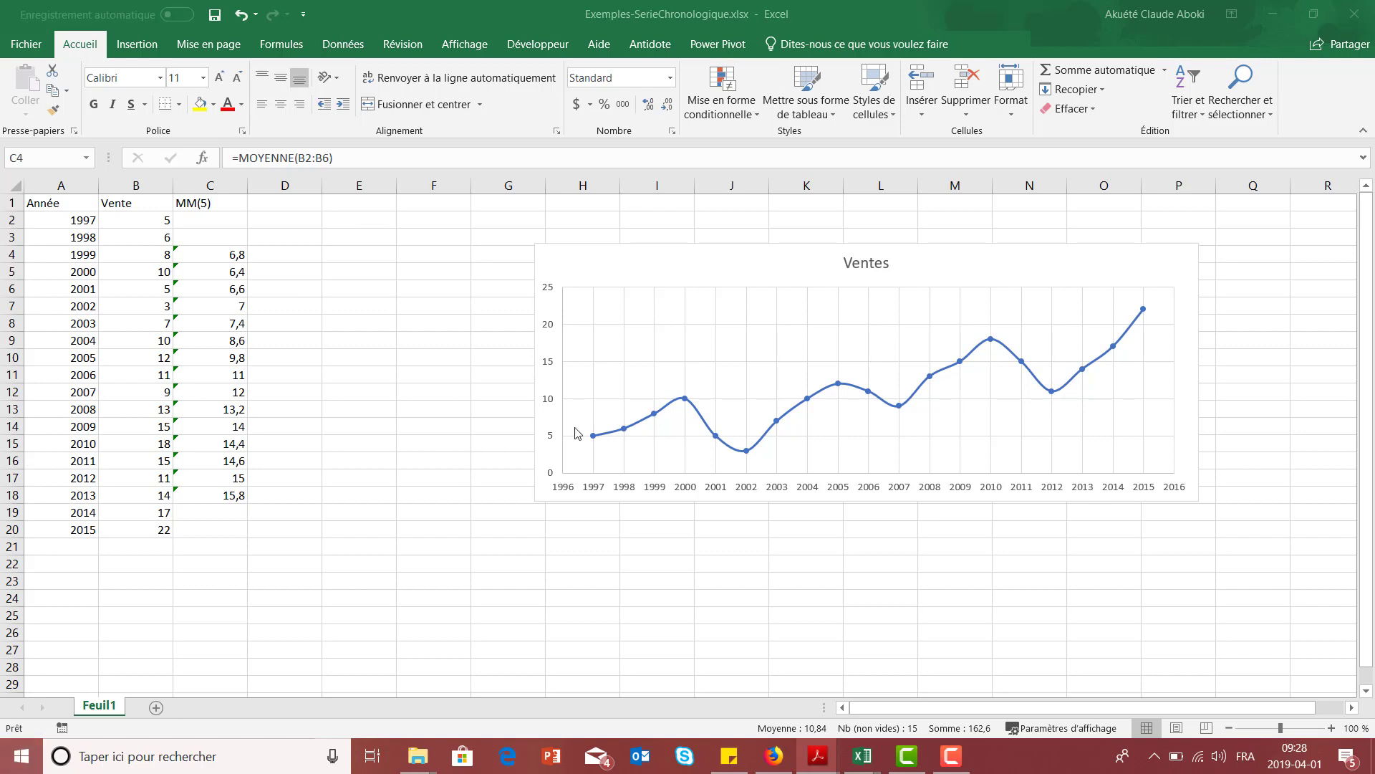
Step: Remove decimals from C4:C18 so the averages show as whole numbers, 7 to 16
key(ctrl+shift+Down)
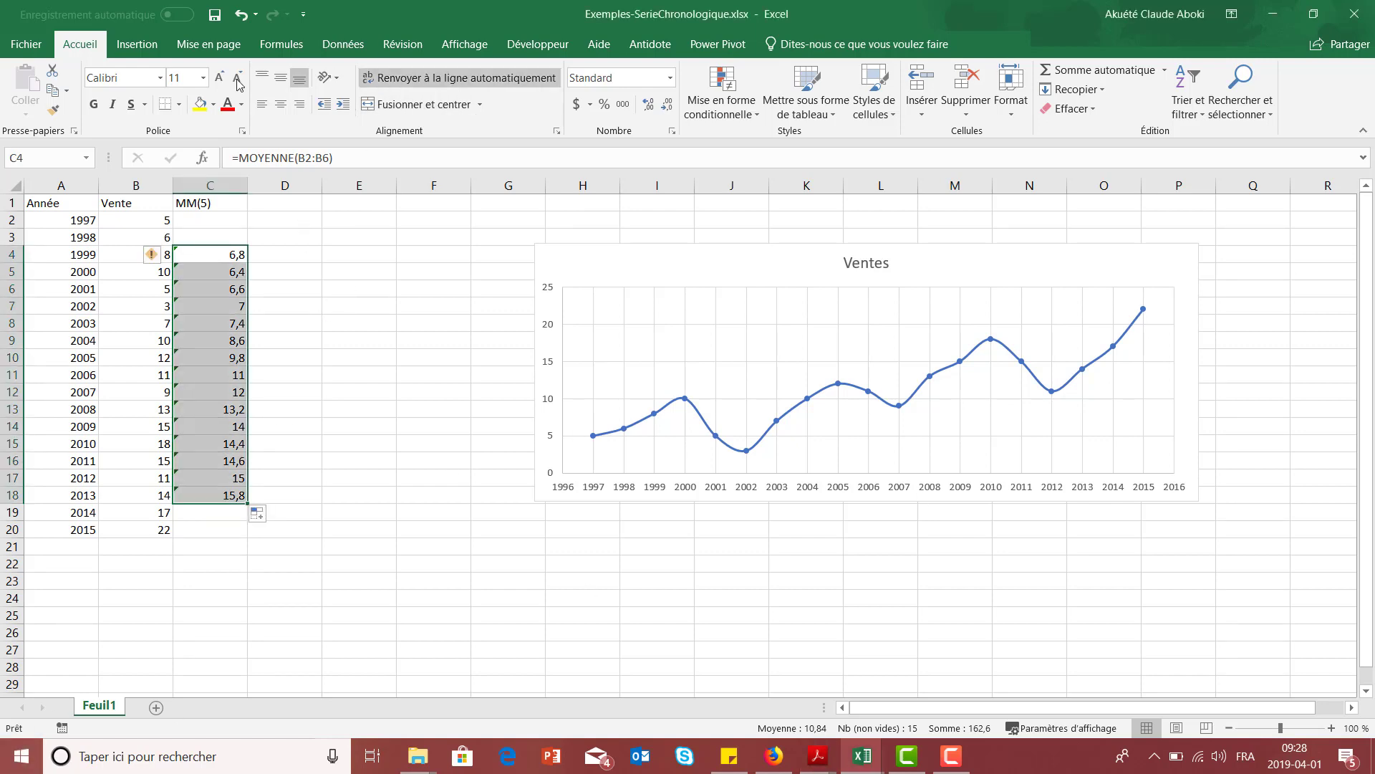
click(666, 105)
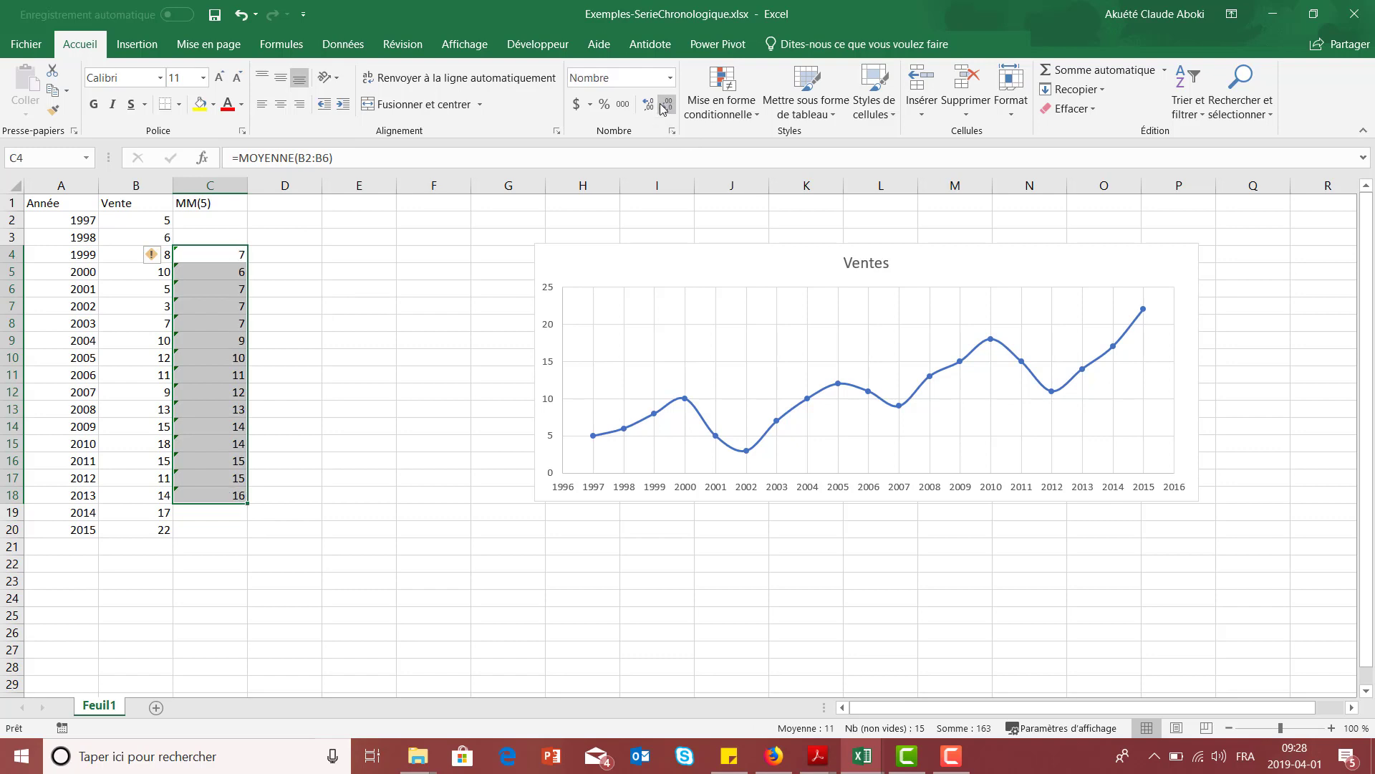
click(448, 459)
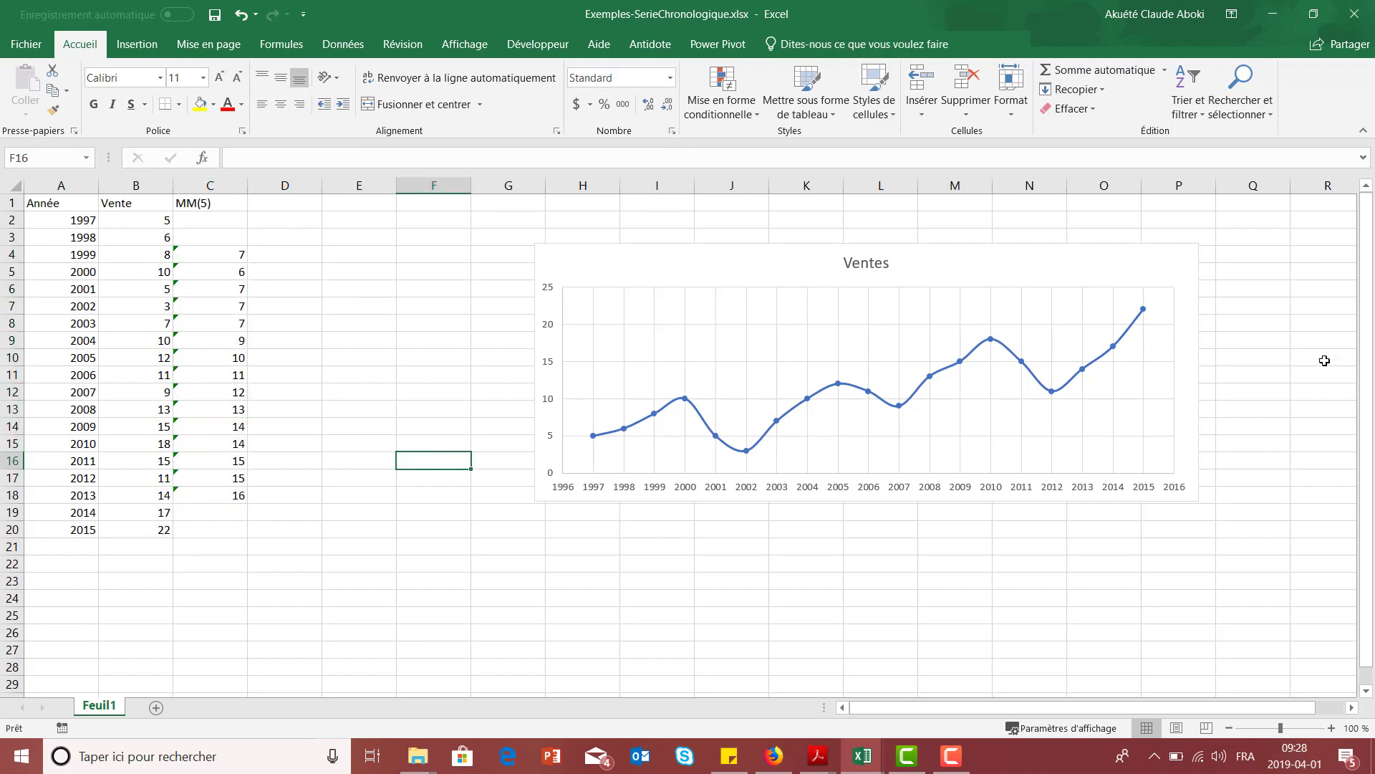
key(alt+Tab)
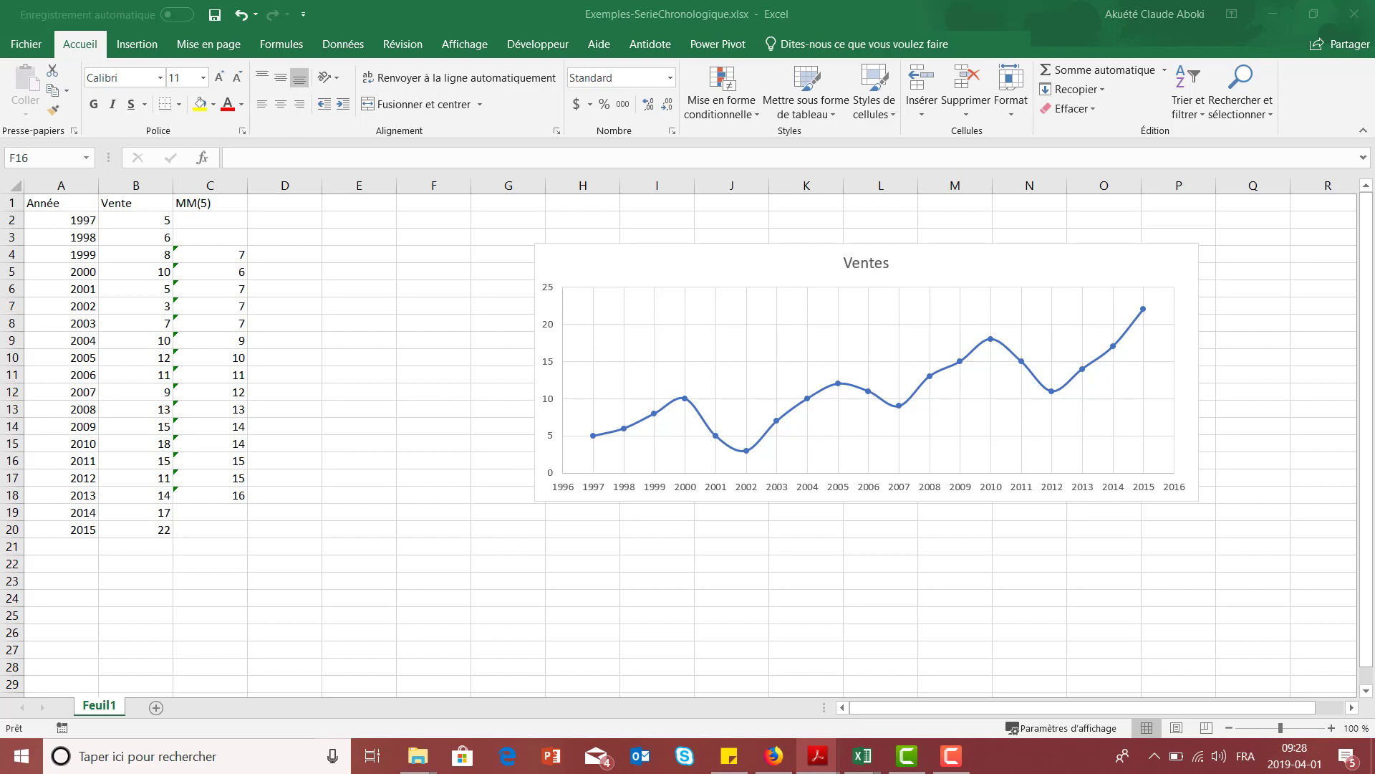
key(alt+Tab)
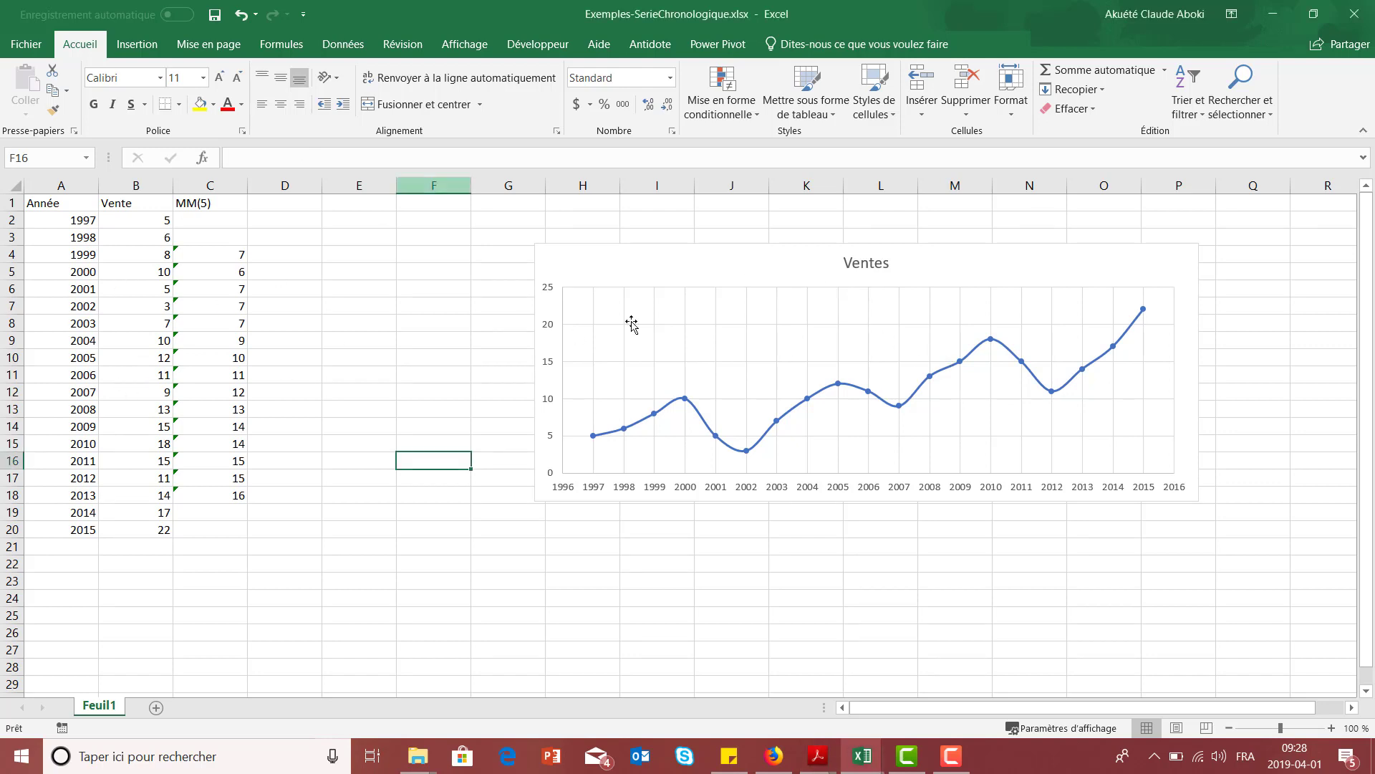
Step: Shift the Ventes chart left and open its Sélectionner les données dialog
drag(731, 258, 636, 248)
click(310, 270)
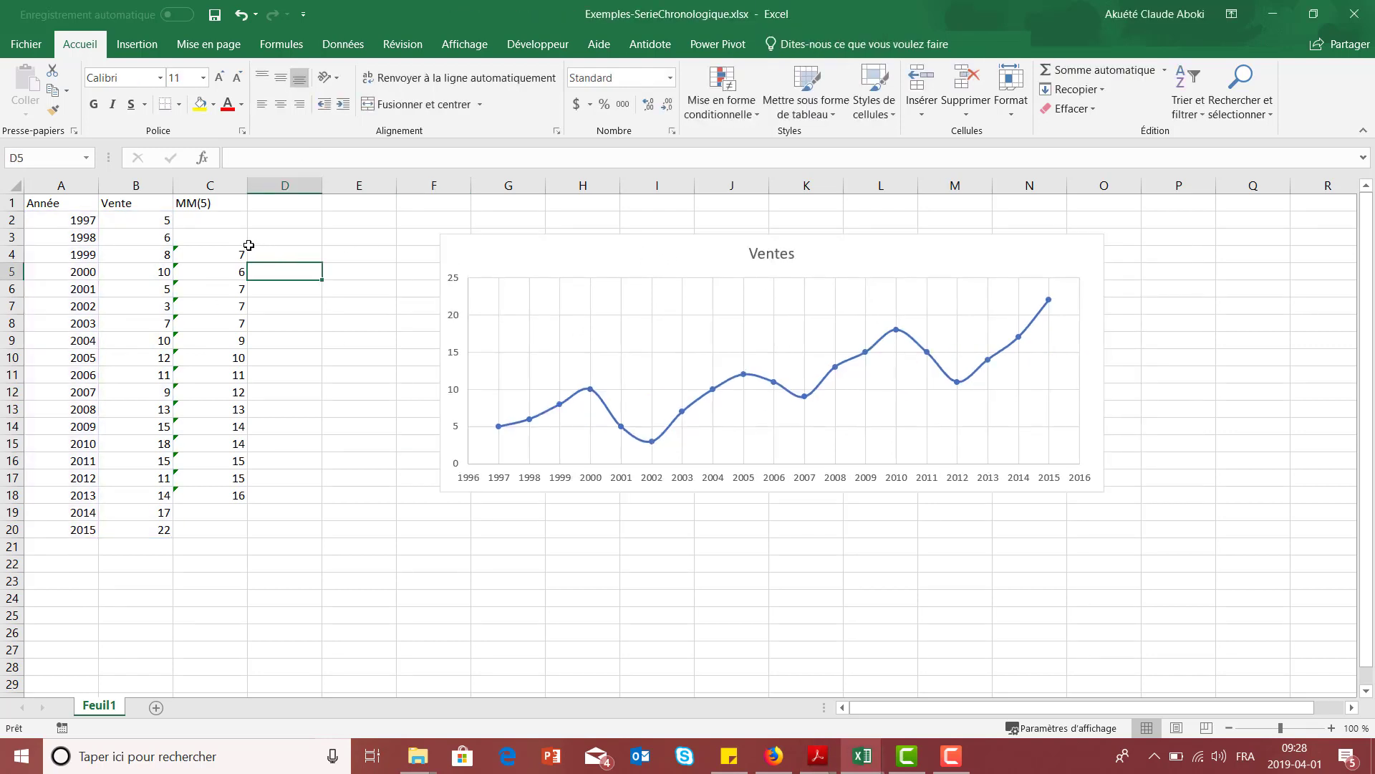
click(642, 259)
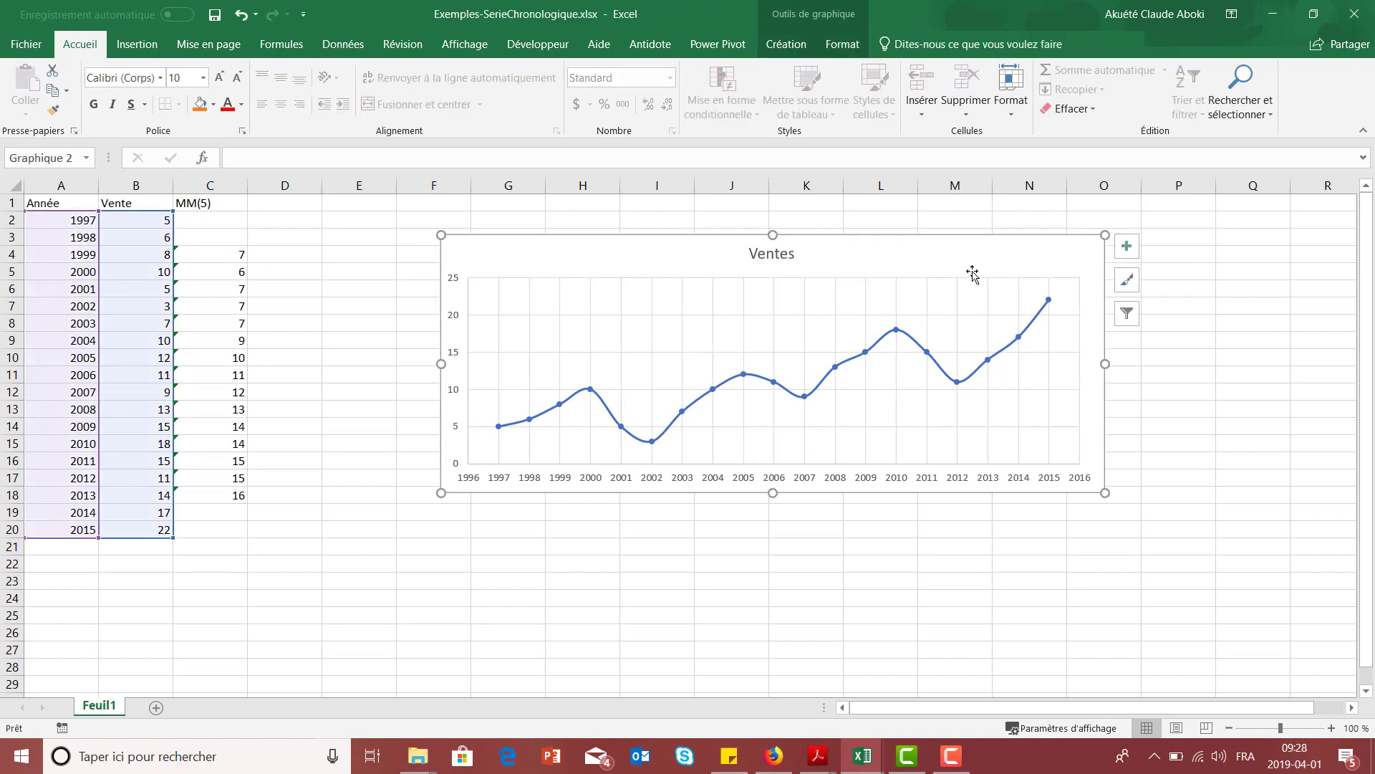
click(1127, 314)
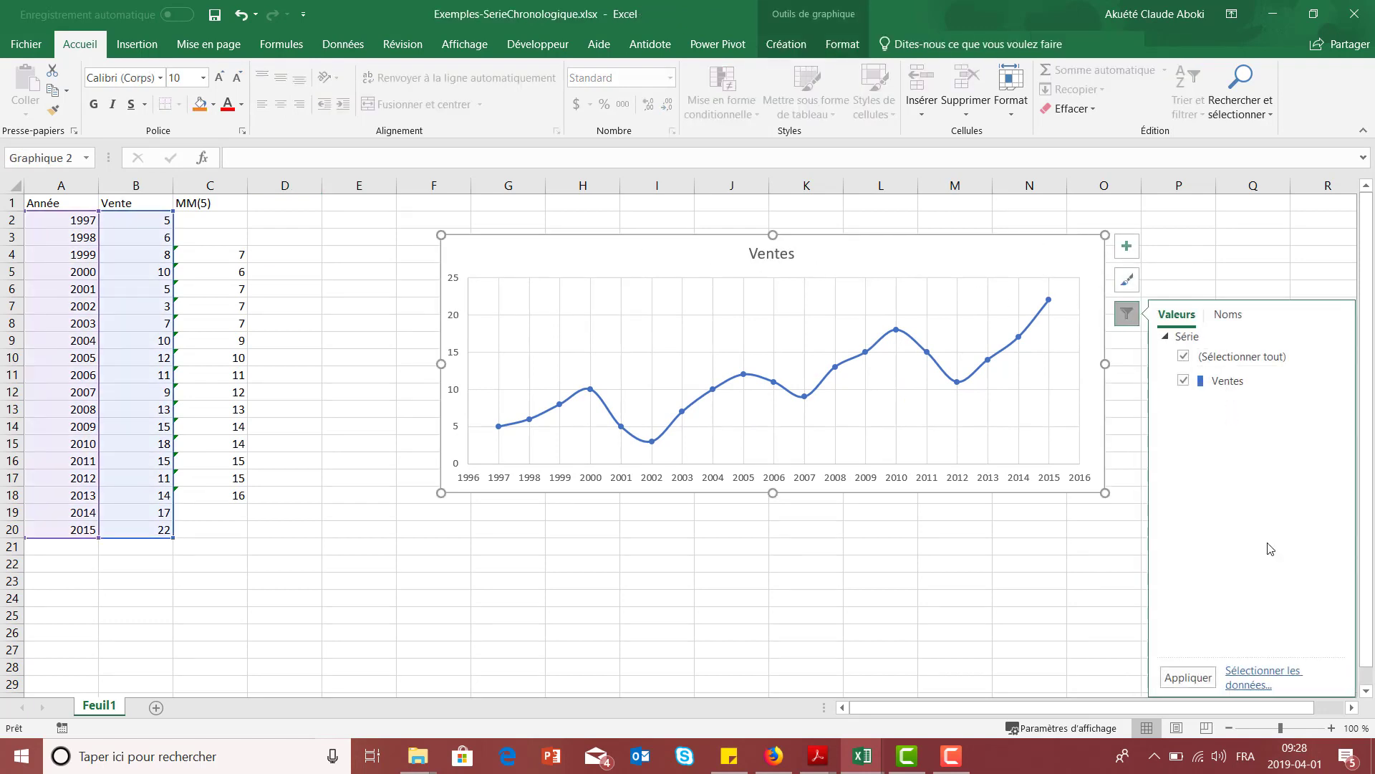
click(1262, 683)
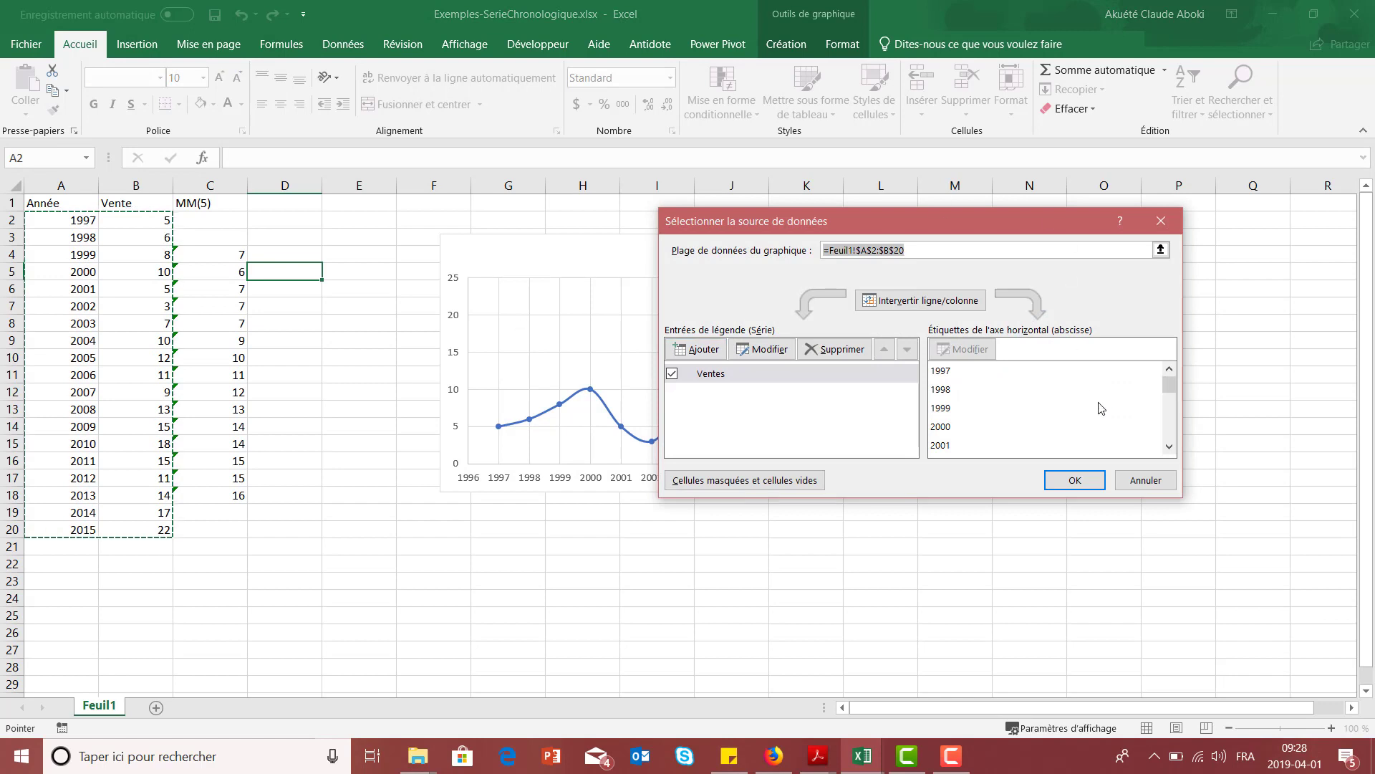
Step: Add a new chart series and name it Lissage
click(716, 354)
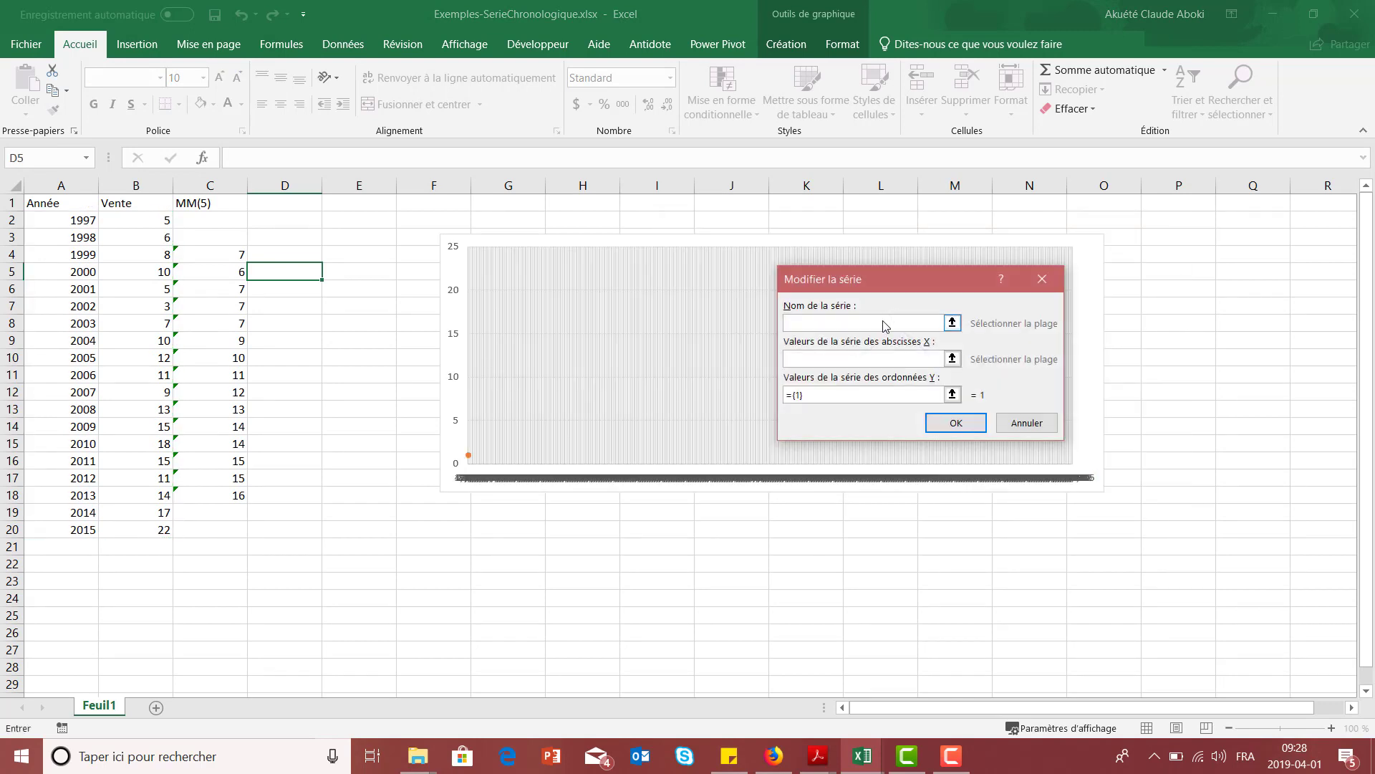
text(Estimat)
text(ion)
key(Tab)
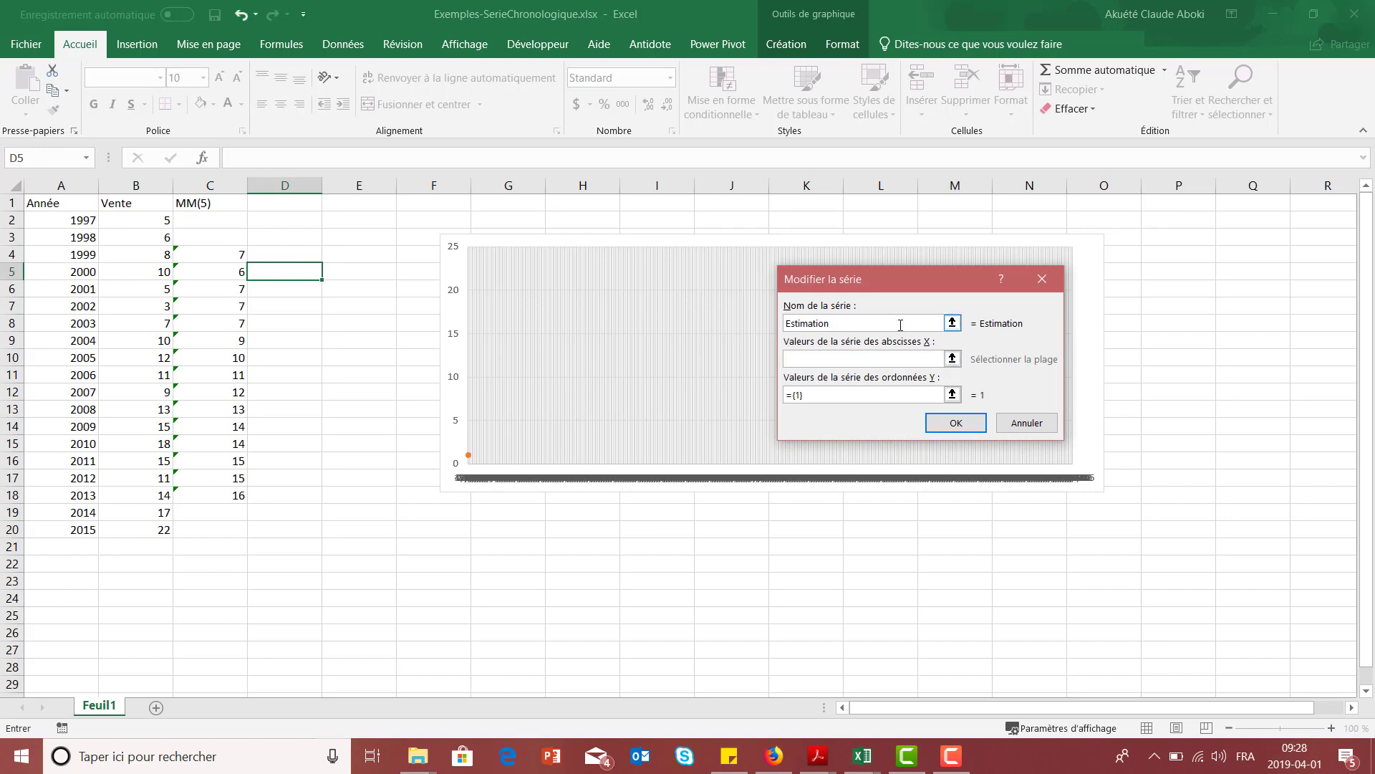
key(BackSpace)
key(BackSpace)
key(BackSpace)
key(BackSpace)
text(lIS)
text(SA)
key(BackSpace)
key(BackSpace)
key(BackSpace)
key(BackSpace)
key(BackSpace)
text(Li)
text(ssage)
click(824, 359)
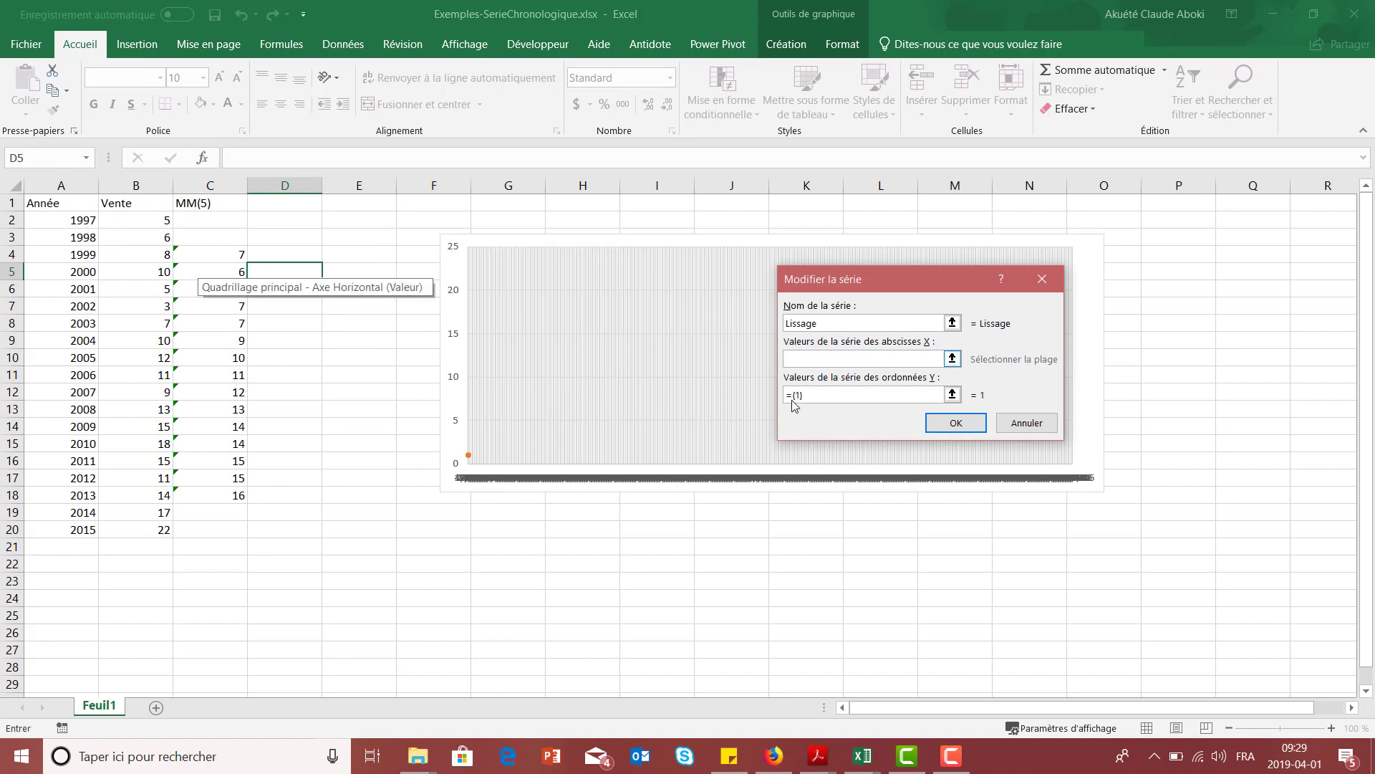
Step: Set the Lissage series X values to years A2:A20 and Y values to MM(5) C2:C20
drag(87, 219, 84, 534)
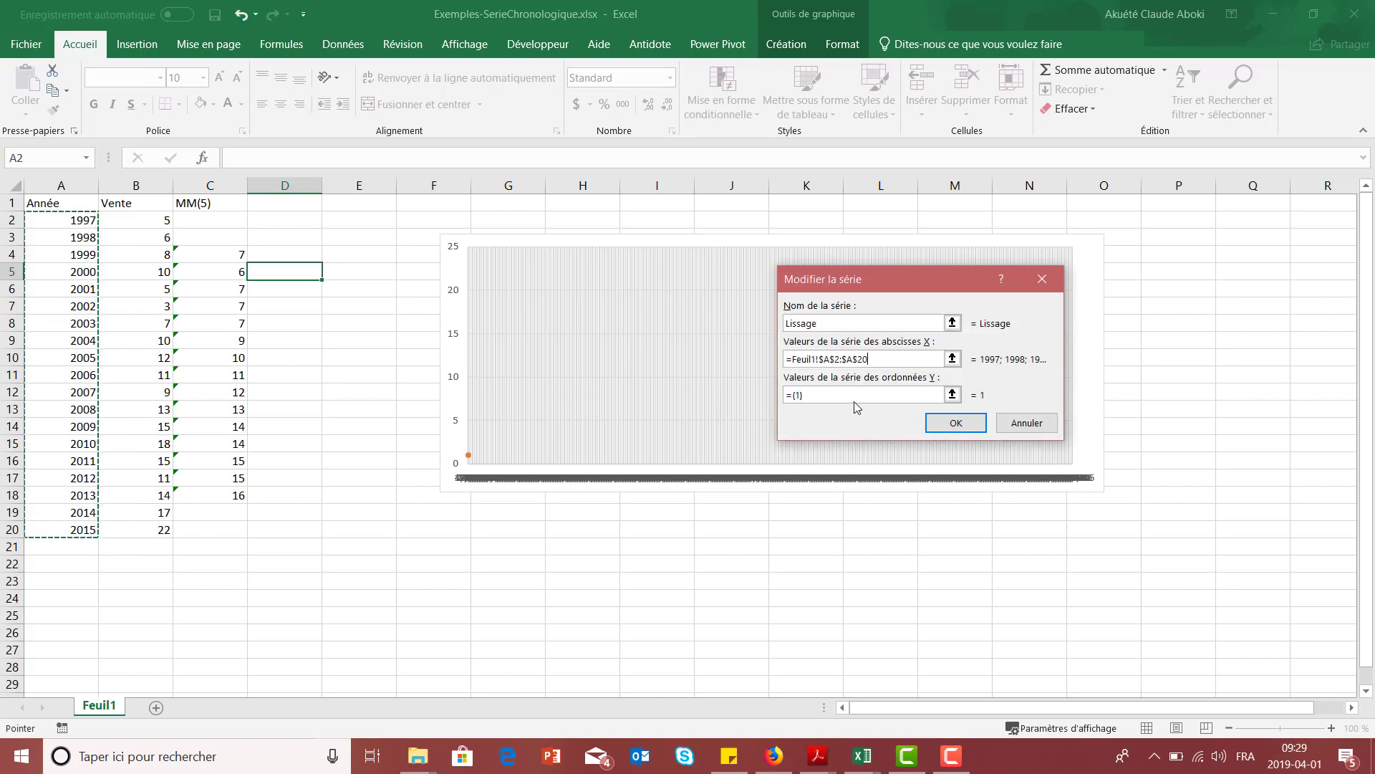
click(835, 392)
key(BackSpace)
key(BackSpace)
key(BackSpace)
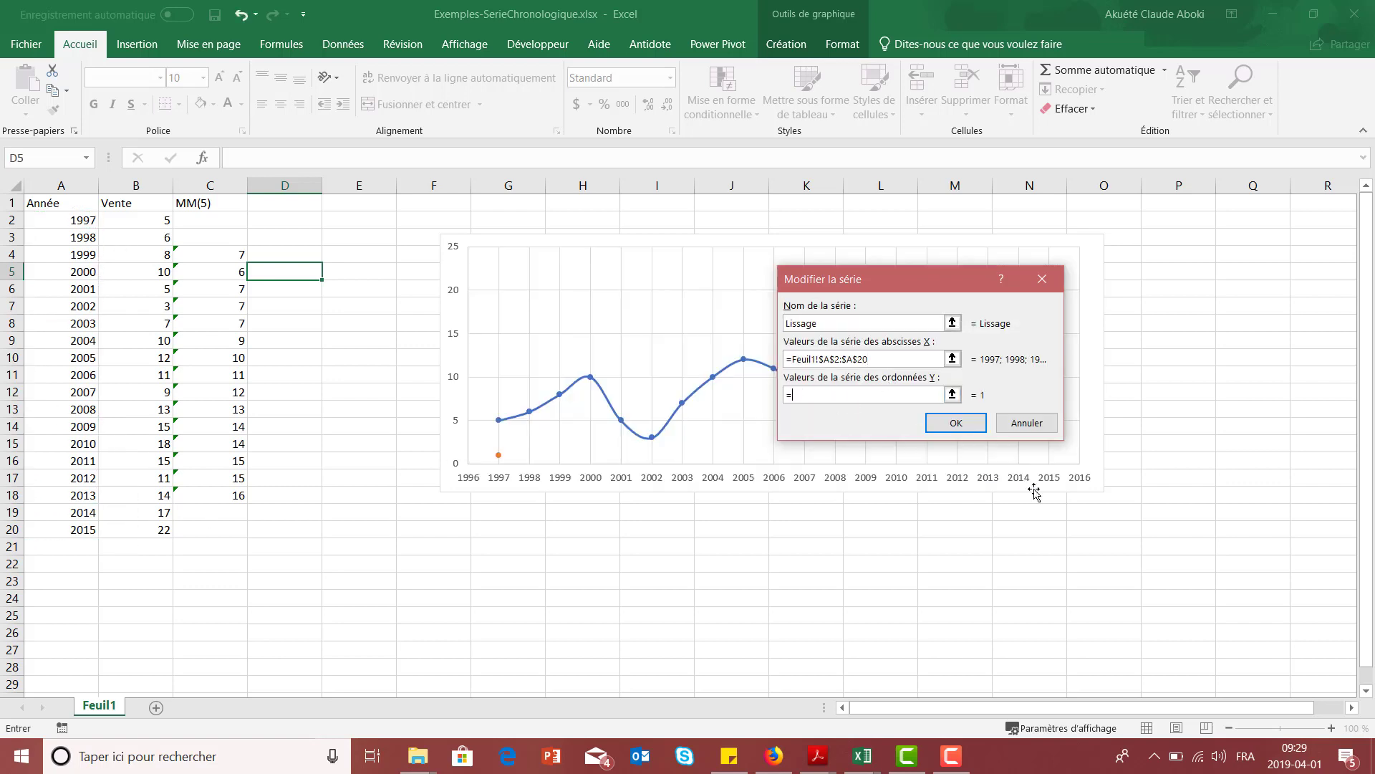
drag(207, 254, 230, 300)
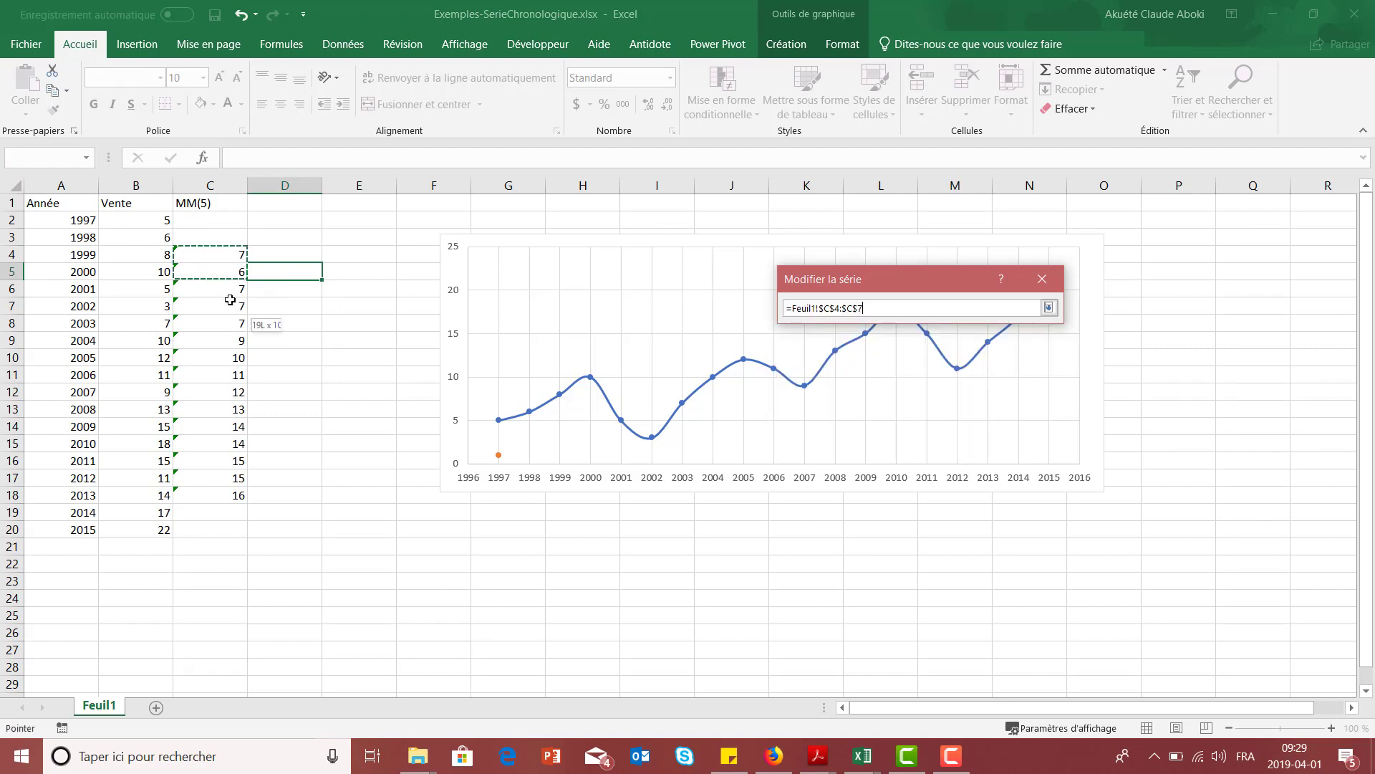
key(BackSpace)
key(BackSpace)
key(BackSpace)
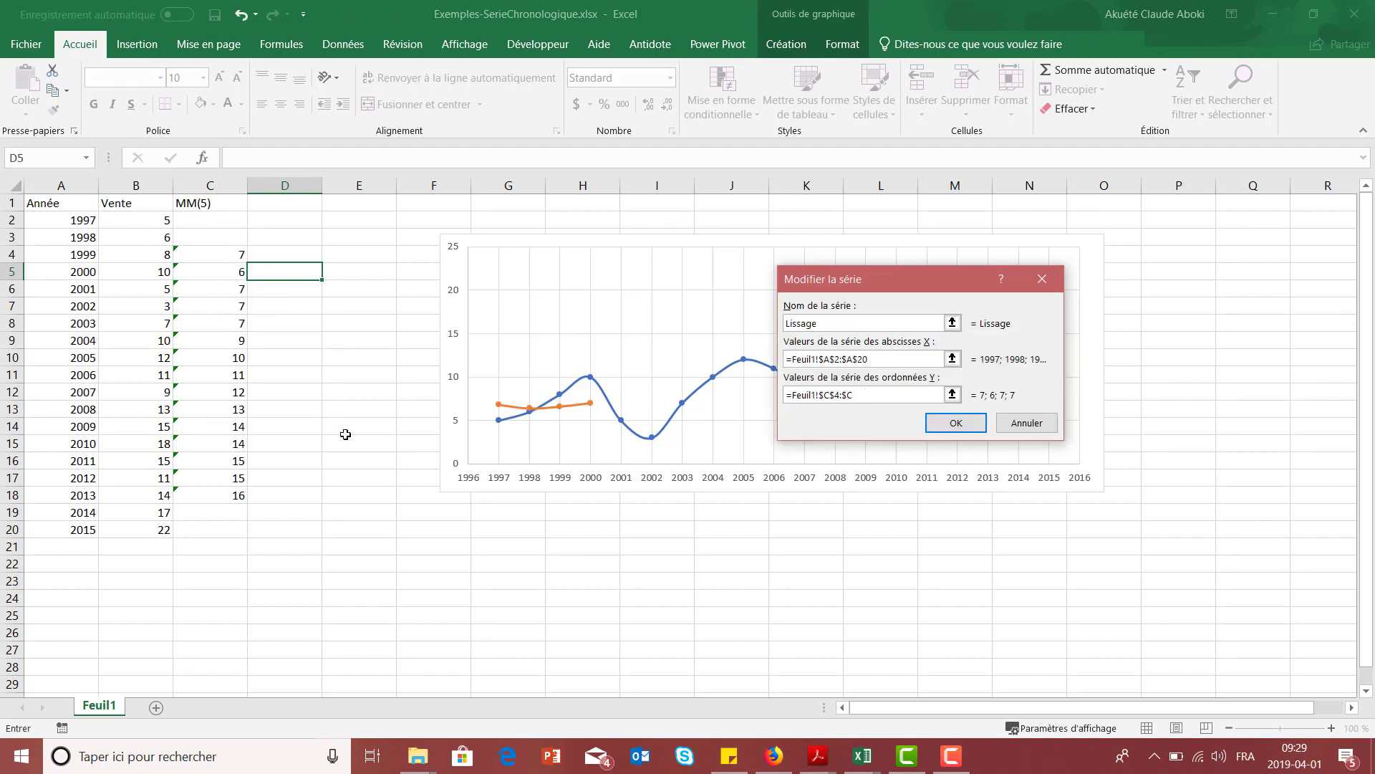
key(BackSpace)
key(BackSpace)
key(BackSpace)
key(BackSpace)
key(BackSpace)
key(BackSpace)
key(BackSpace)
key(BackSpace)
key(BackSpace)
key(BackSpace)
drag(225, 226, 202, 529)
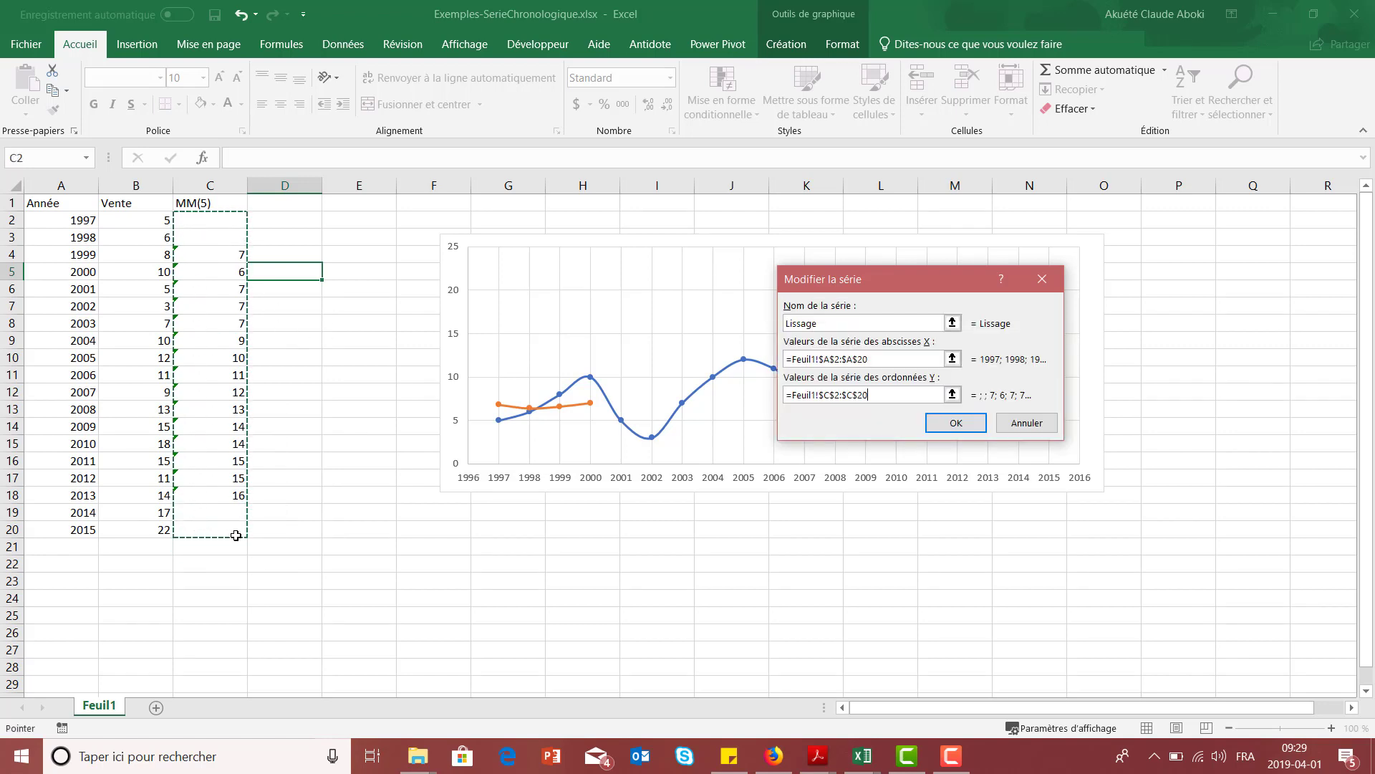
click(955, 423)
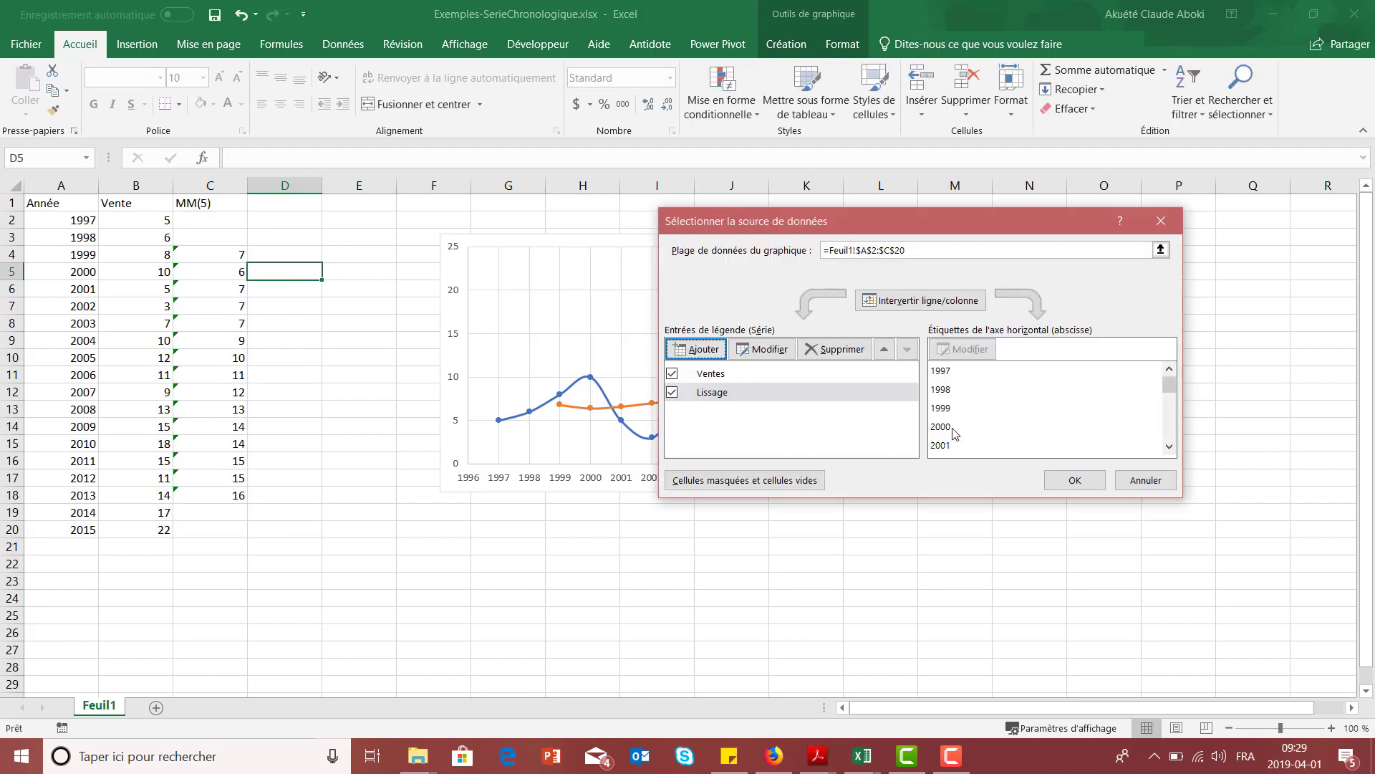
Step: Apply the data source changes and place the chart legend at the top, listing Ventes and Lissage
click(1073, 477)
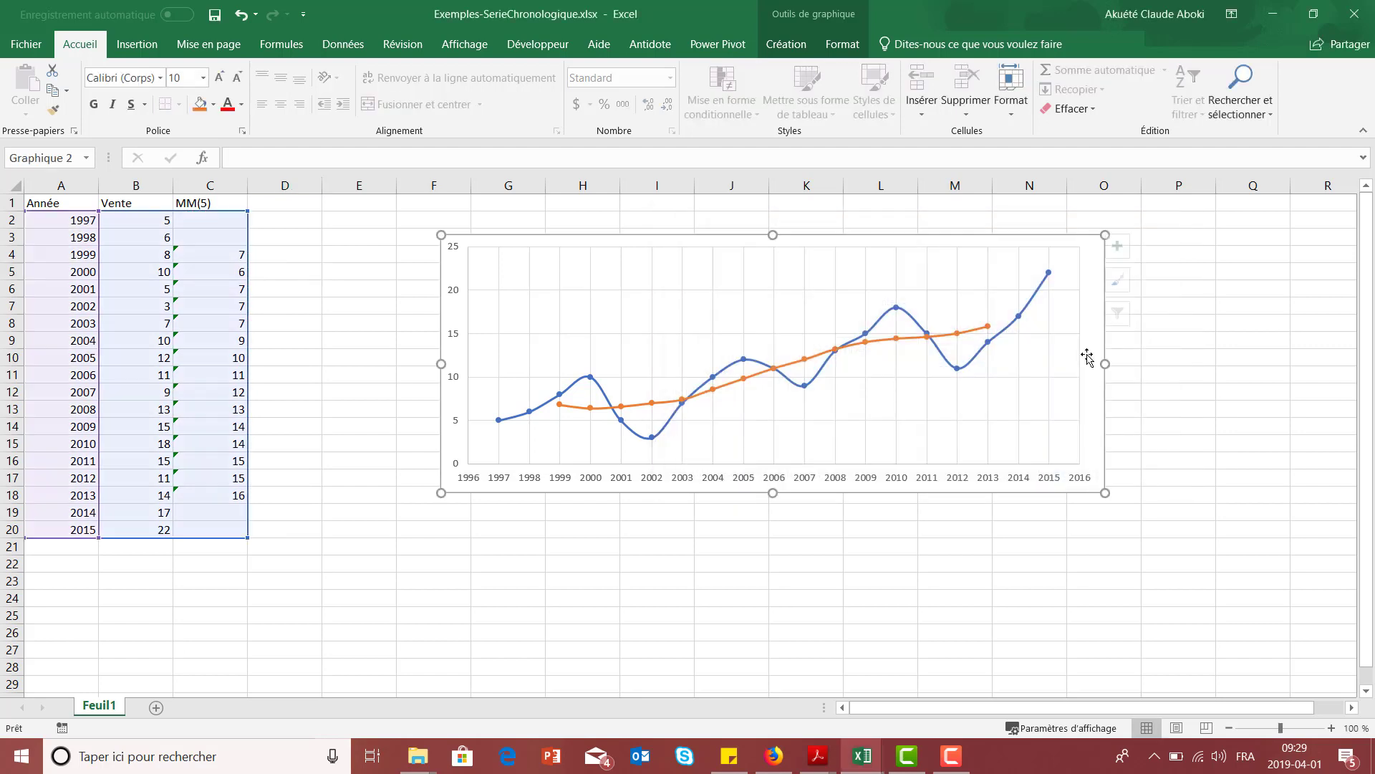
click(1261, 529)
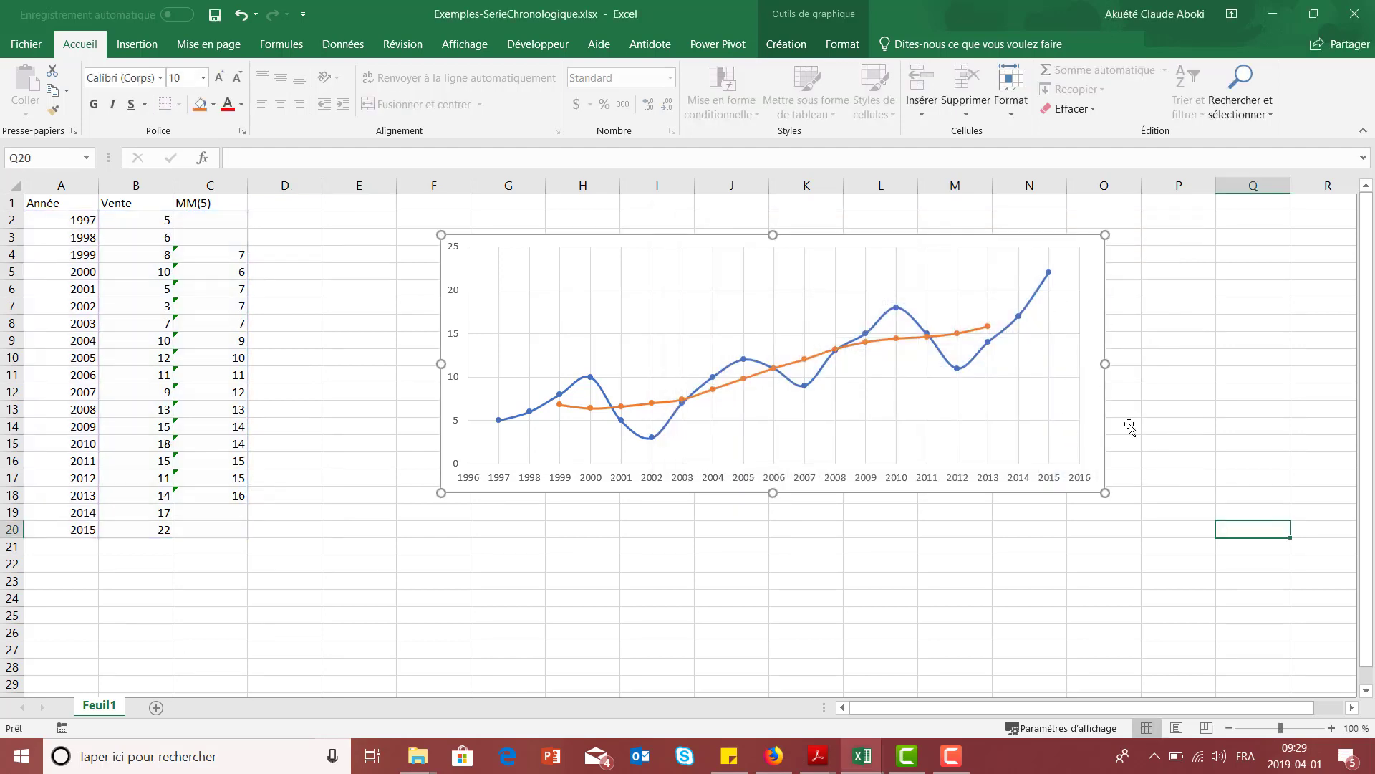
click(960, 252)
click(1127, 247)
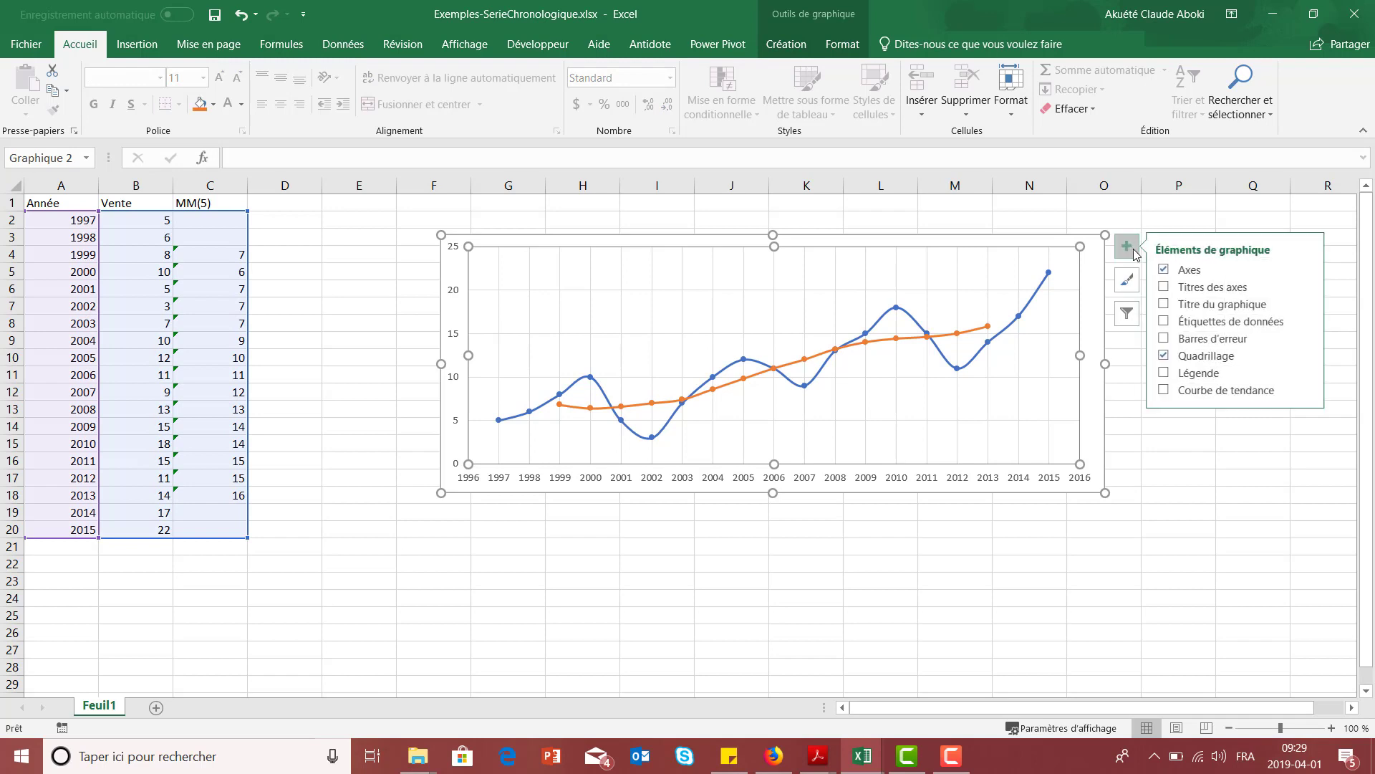
click(1307, 372)
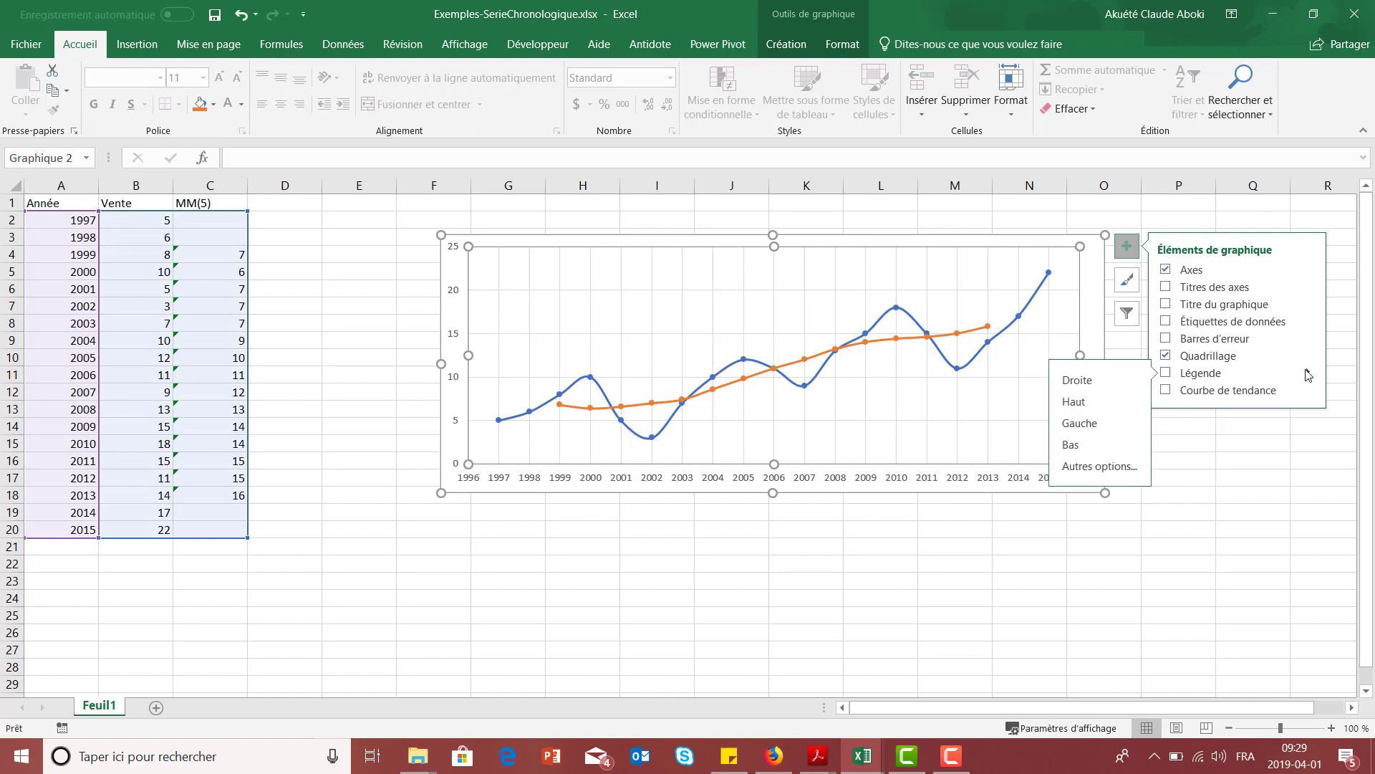
click(1103, 407)
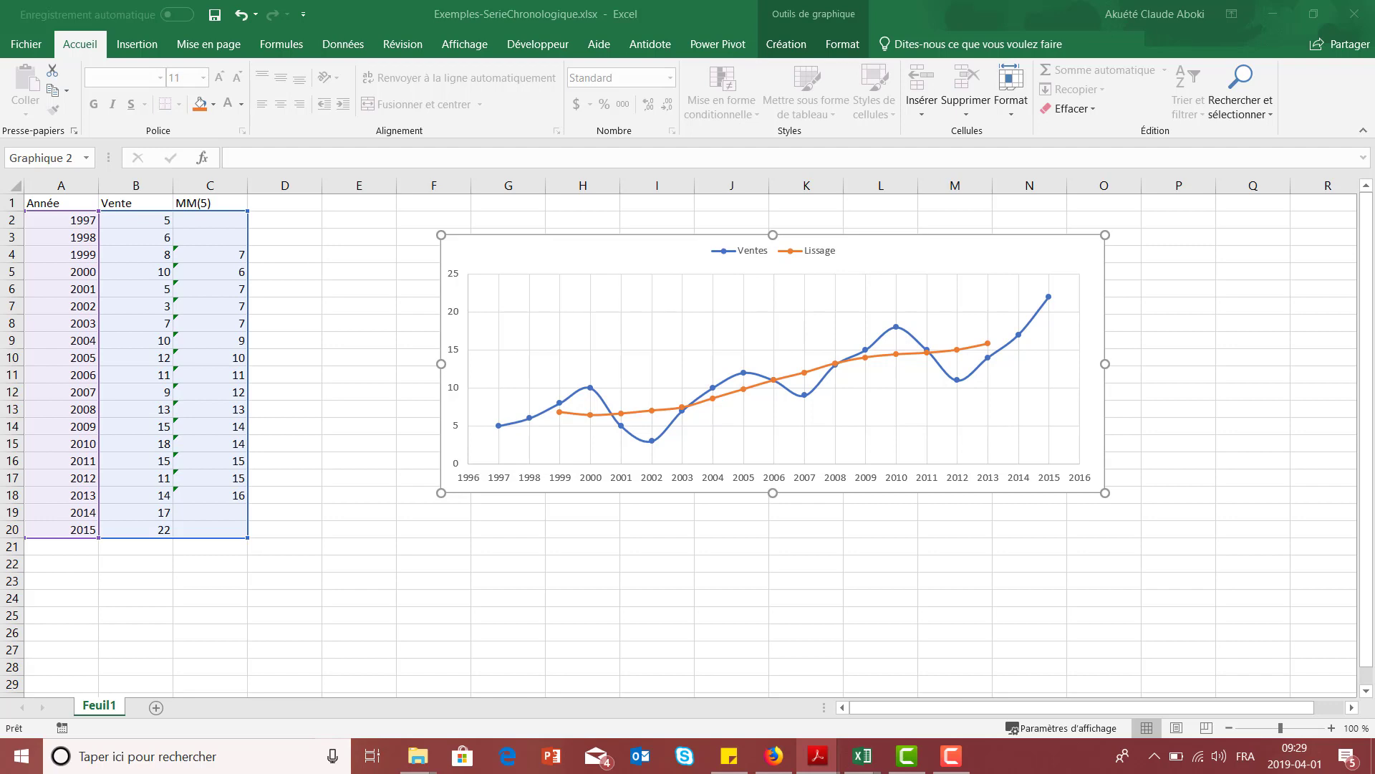
click(564, 284)
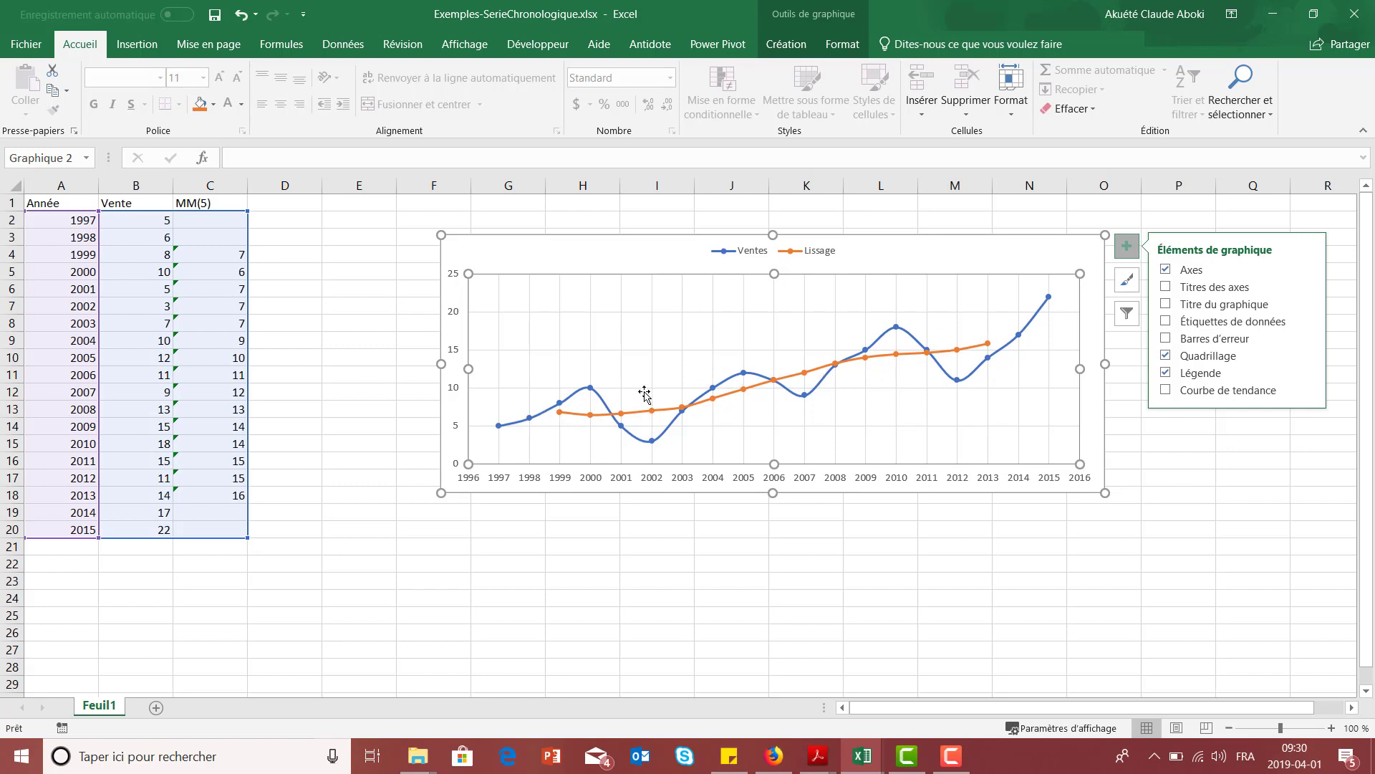
Step: Move the Ventes/Lissage chart to the right and down on the sheet
click(892, 257)
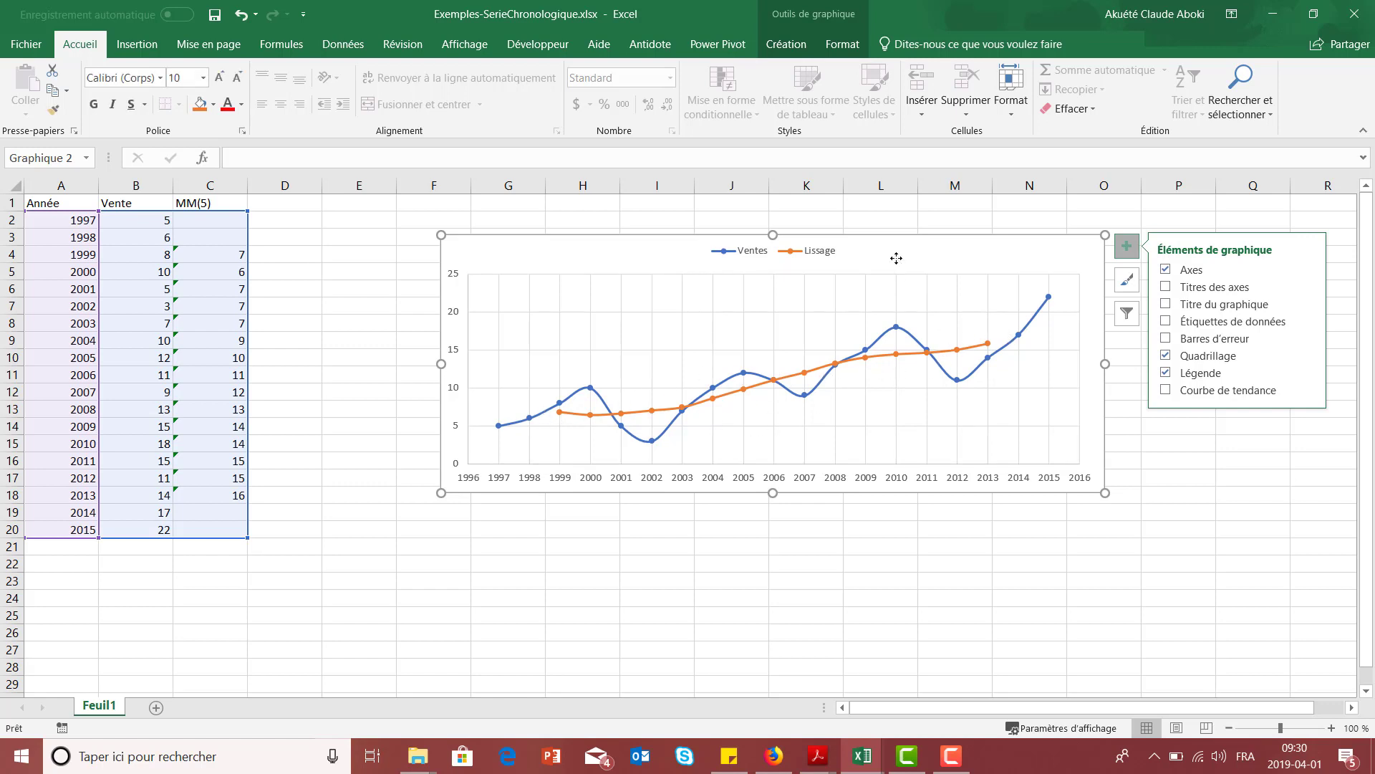
click(817, 756)
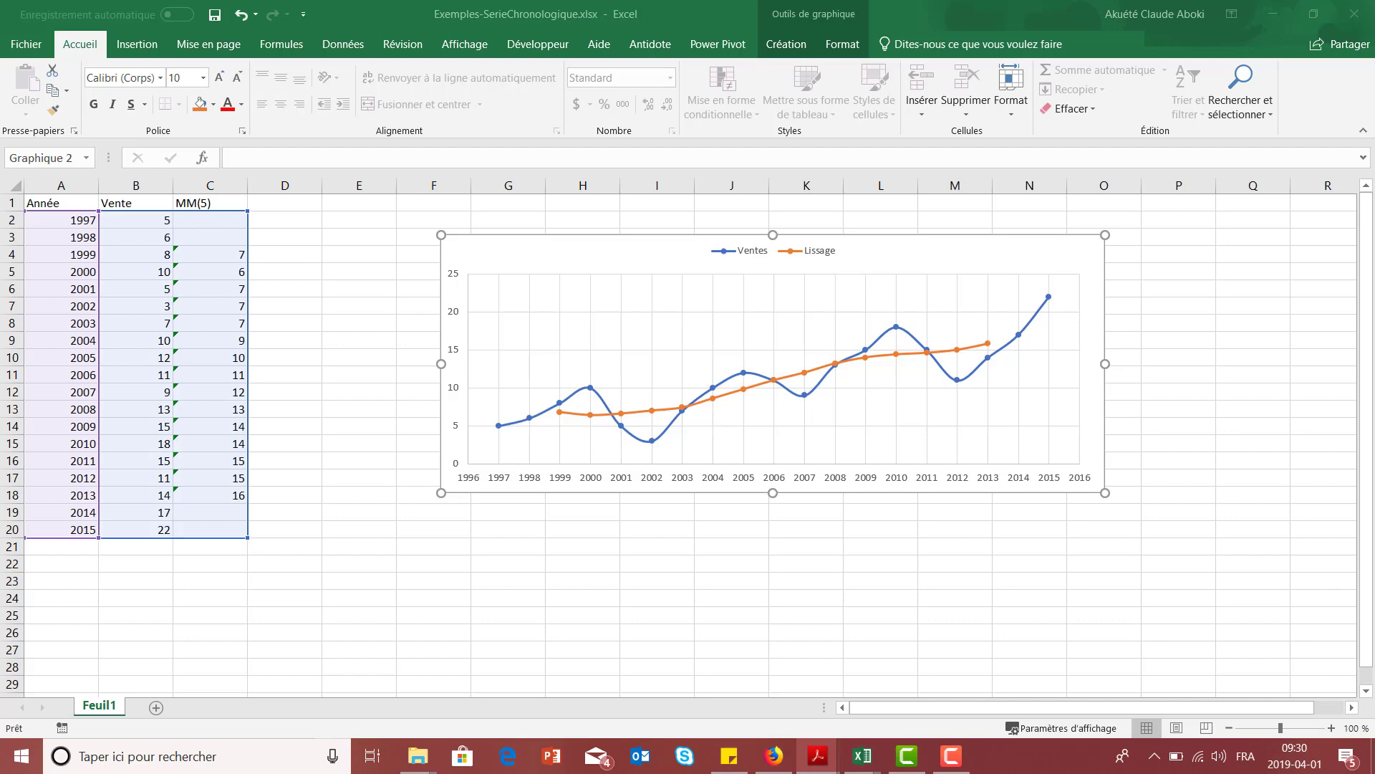
click(379, 270)
drag(583, 252, 688, 268)
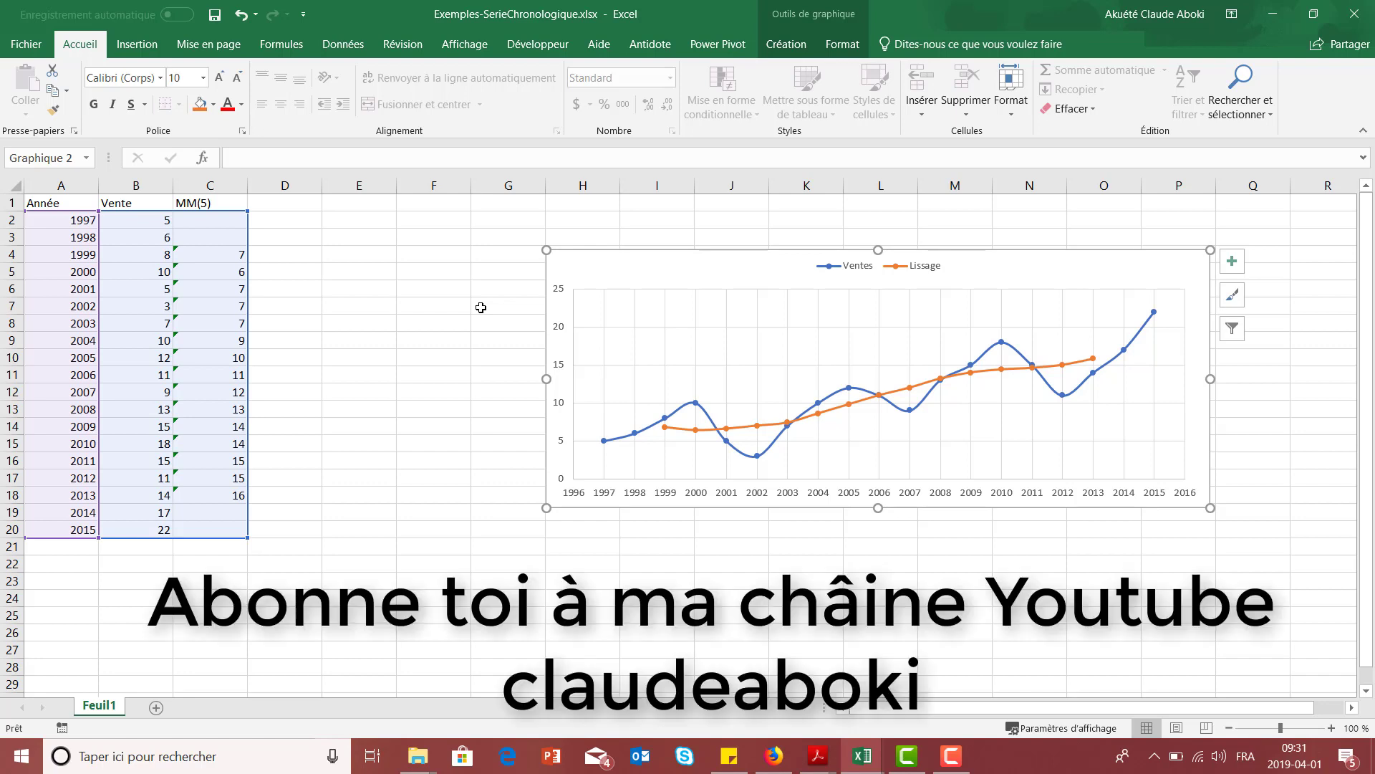
Step: Shift the chart slightly further right and down, then save Exemples-SerieChronologique.xlsx
click(467, 315)
click(450, 263)
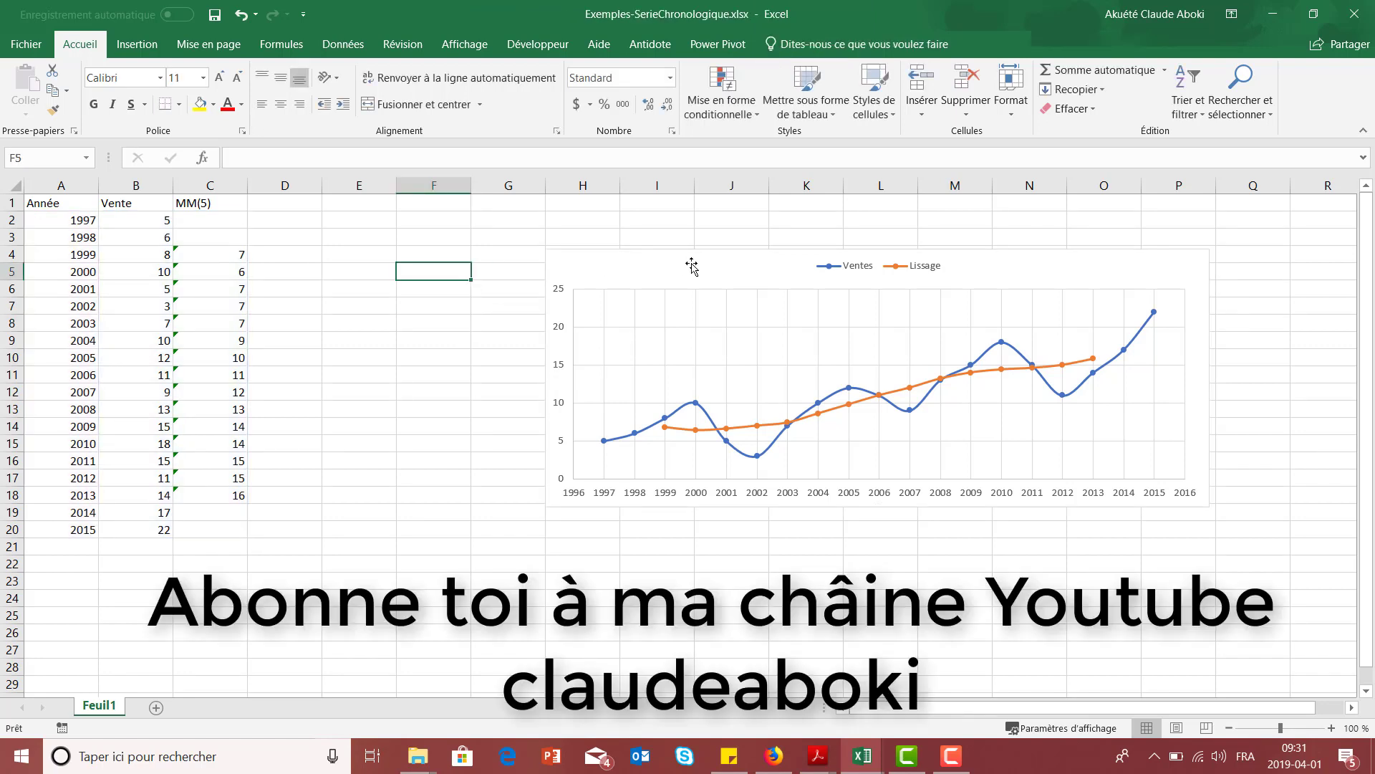
mouse_move(691, 266)
mouse_down()
mouse_move(798, 273)
mouse_move(800, 286)
mouse_up()
click(565, 328)
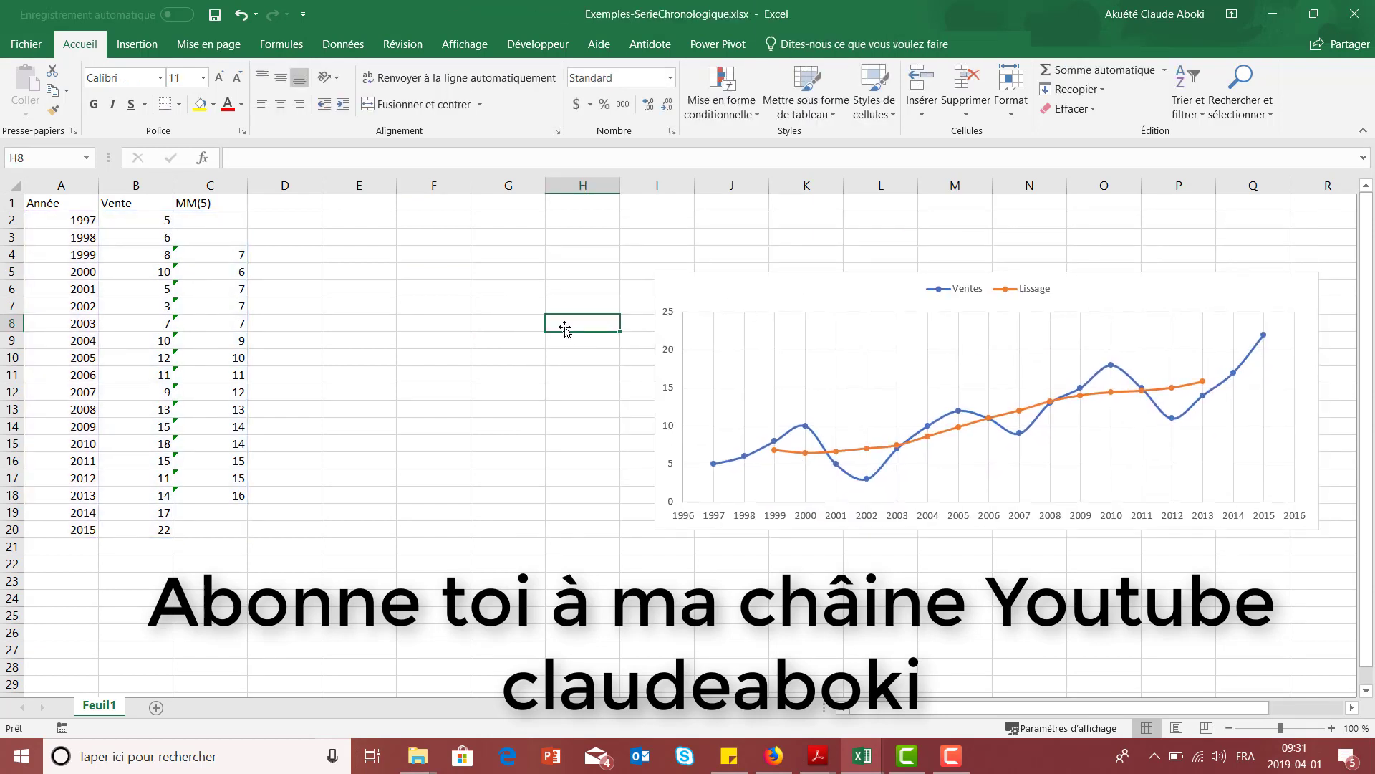
click(216, 14)
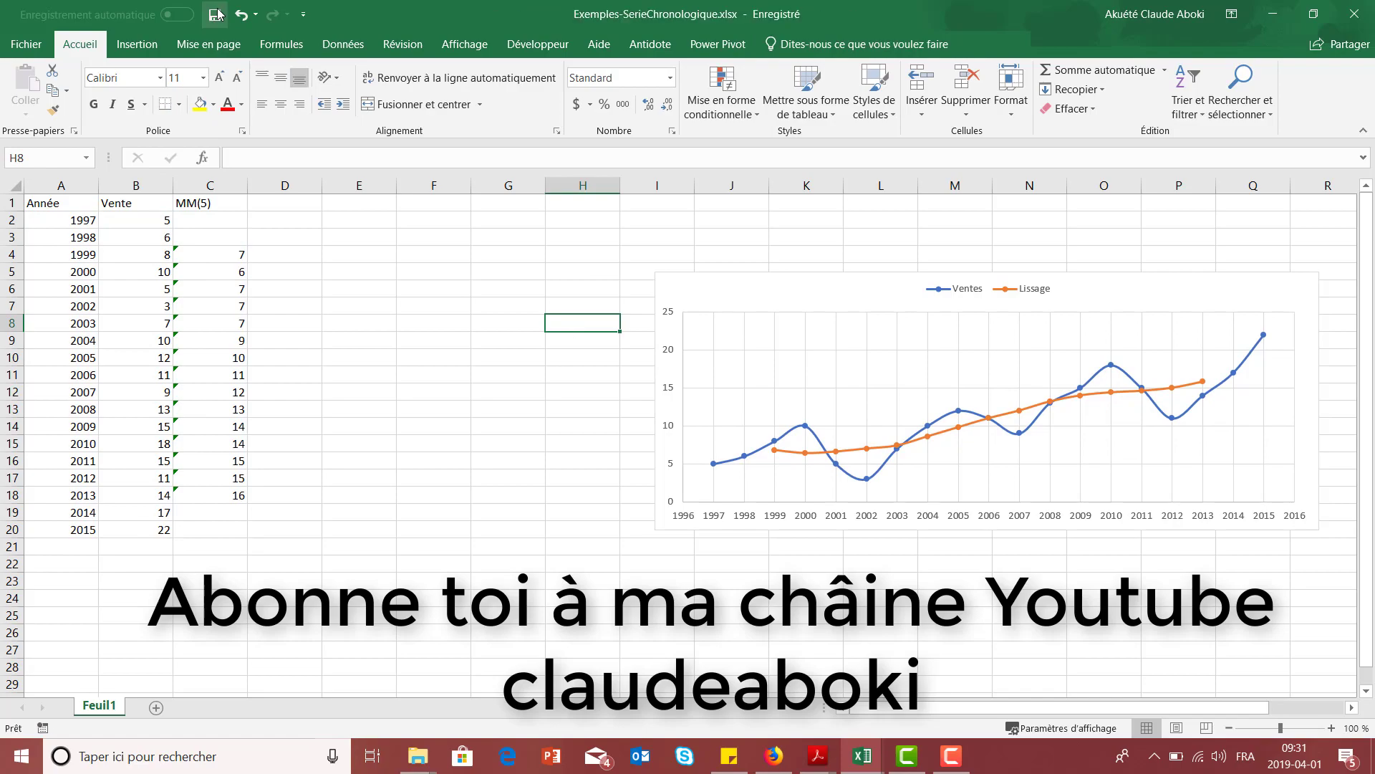